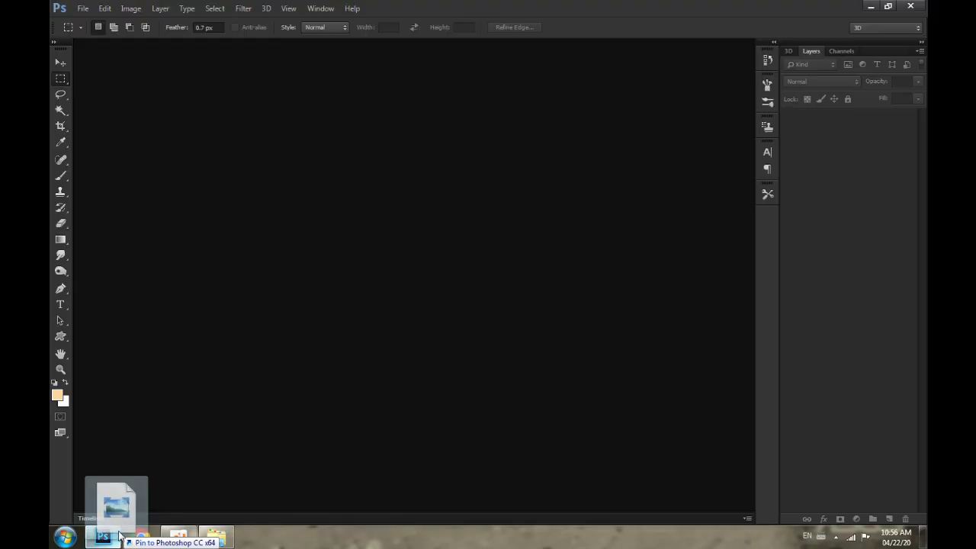
# - Open IMG_0736 copy.psd with its Background hidden, then open IMG_0736 copy1 copy.jpg alongside it
pyautogui.moveTo(404, 114); pyautogui.dragTo(544, 118)
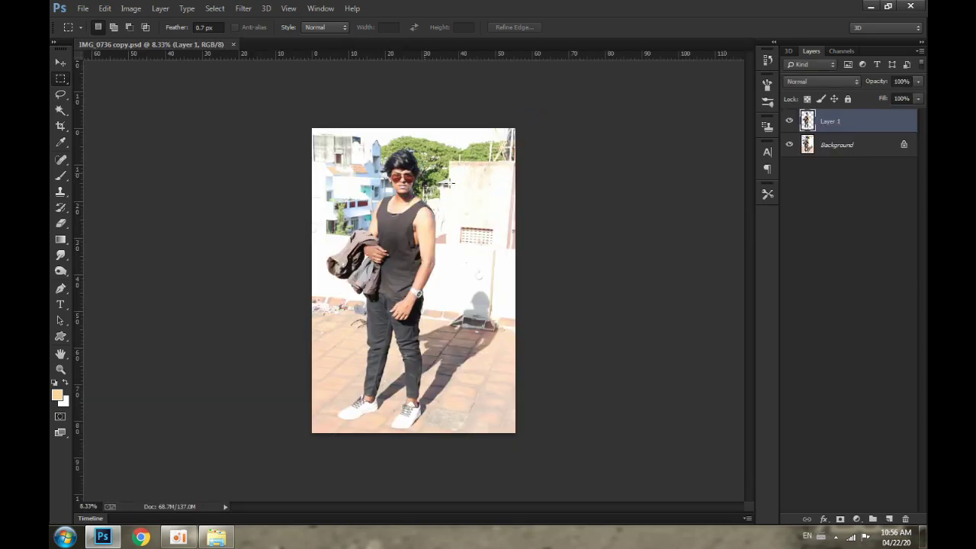
pyautogui.click(60, 64)
pyautogui.click(789, 145)
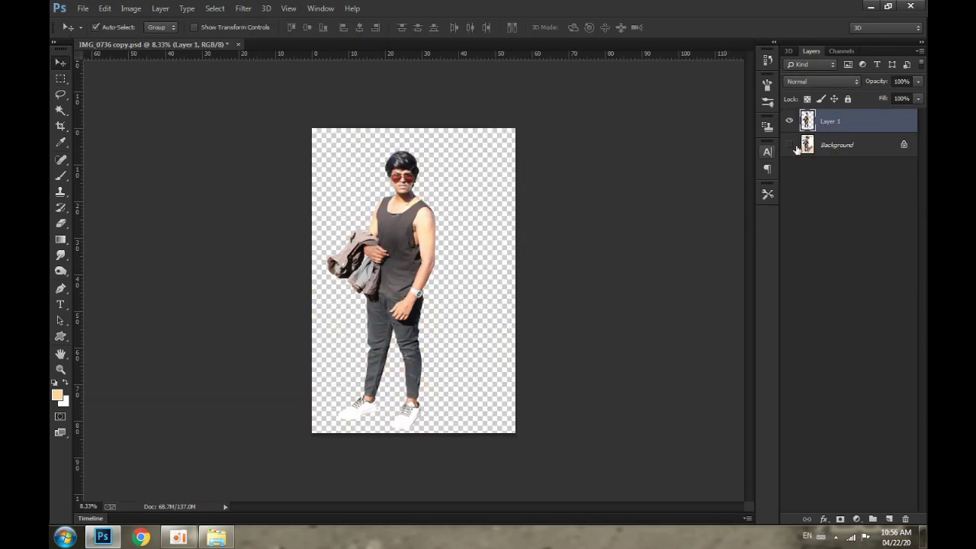
pyautogui.moveTo(402, 222); pyautogui.dragTo(434, 226)
pyautogui.click(215, 537)
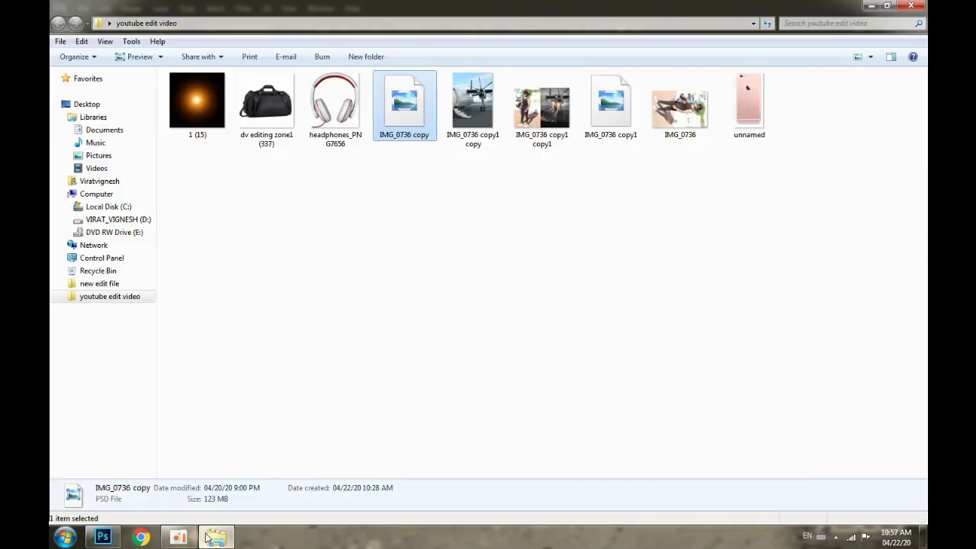
pyautogui.moveTo(473, 103); pyautogui.dragTo(435, 28)
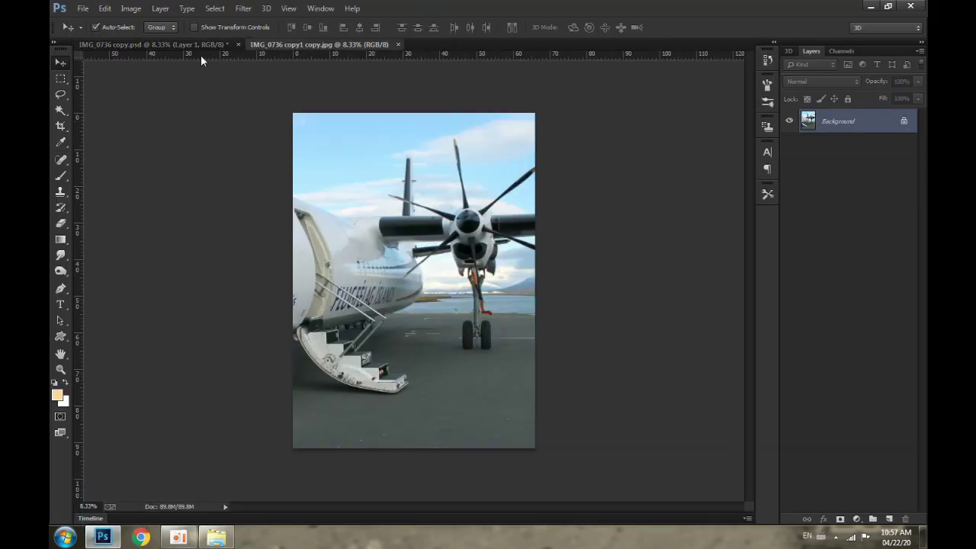
# - Copy the cut-out man onto the airplane photo as Layer 1
pyautogui.click(201, 46)
pyautogui.moveTo(475, 253)
pyautogui.mouseDown()
pyautogui.moveTo(412, 222)
pyautogui.moveTo(437, 241)
pyautogui.mouseUp()
pyautogui.hotkey('ctrl', '0')
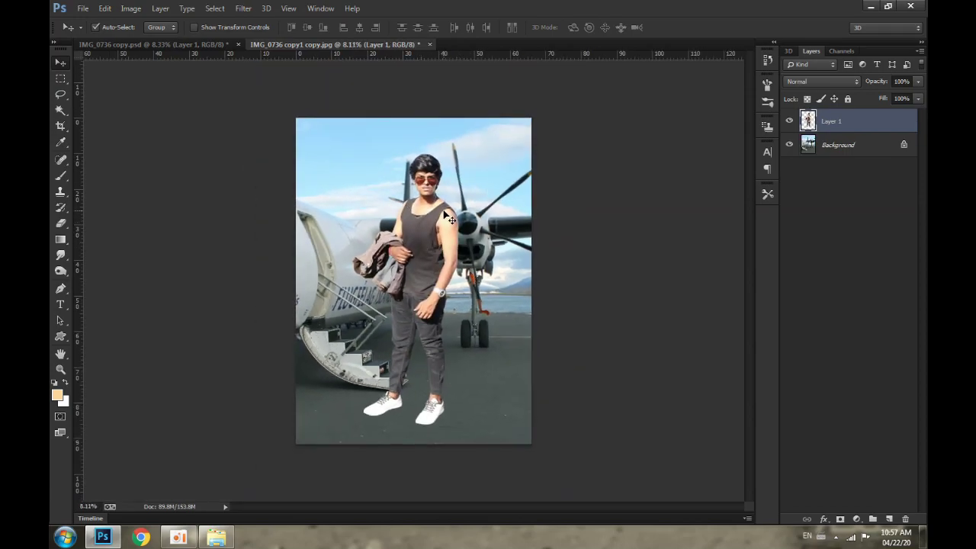
# - Scale the man to 78.91% in front of the plane and duplicate the airplane Background layer
pyautogui.hotkey('ctrl', 't')
pyautogui.moveTo(468, 148); pyautogui.dragTo(450, 164)
pyautogui.moveTo(421, 231); pyautogui.dragTo(434, 249)
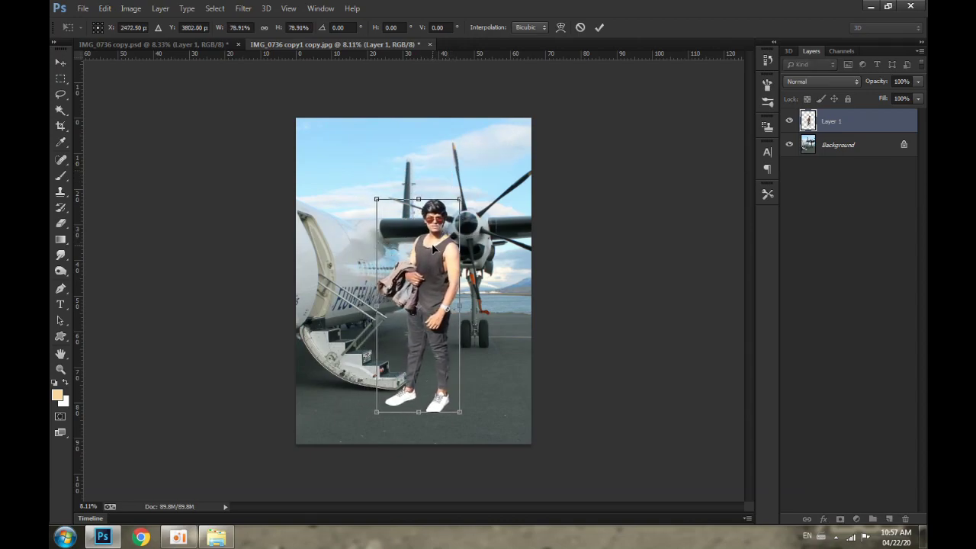
pyautogui.press('Return')
pyautogui.click(817, 152)
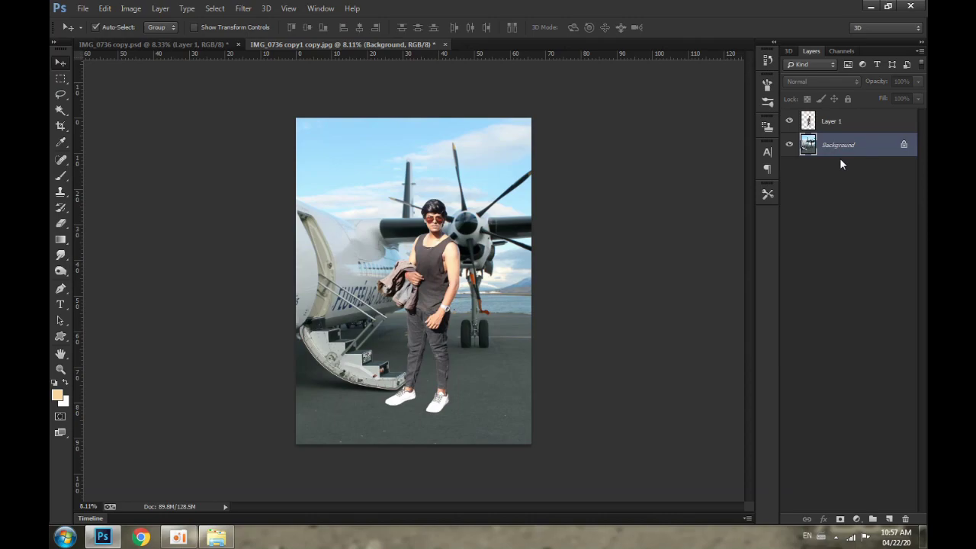
pyautogui.moveTo(840, 158); pyautogui.dragTo(889, 519)
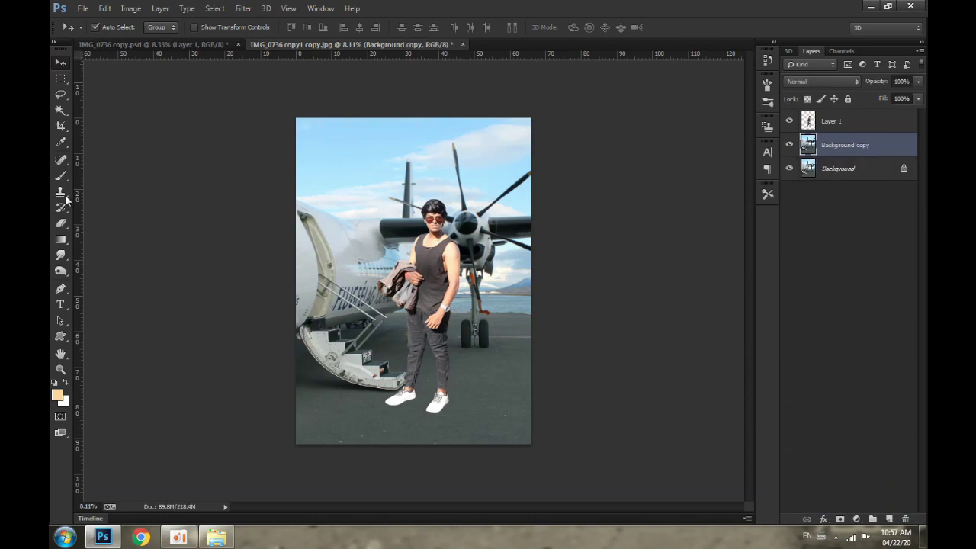
# - Crop past the top-left to extend the canvas and enlarge the Background copy to 127% to fill it
pyautogui.click(61, 126)
pyautogui.moveTo(296, 118); pyautogui.dragTo(247, 94)
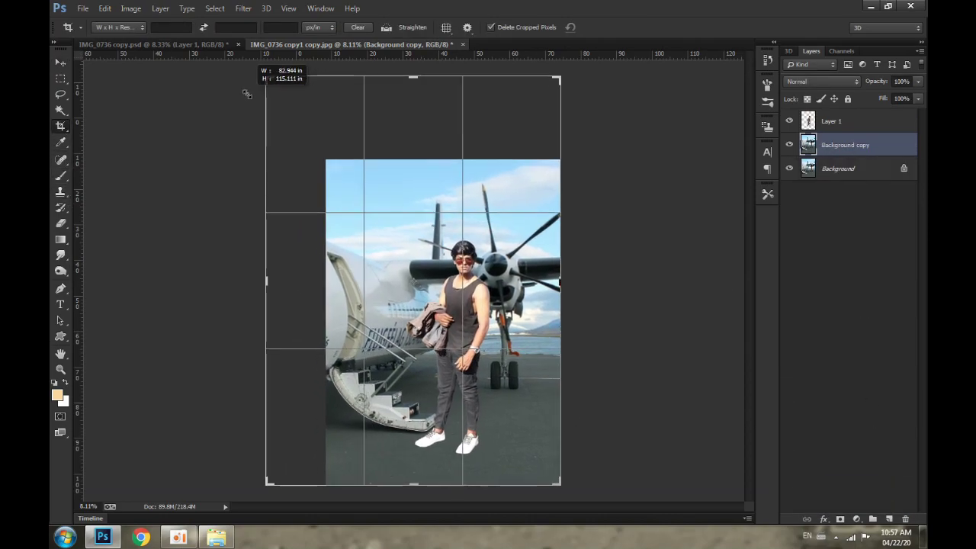
pyautogui.press('Return')
pyautogui.click(65, 67)
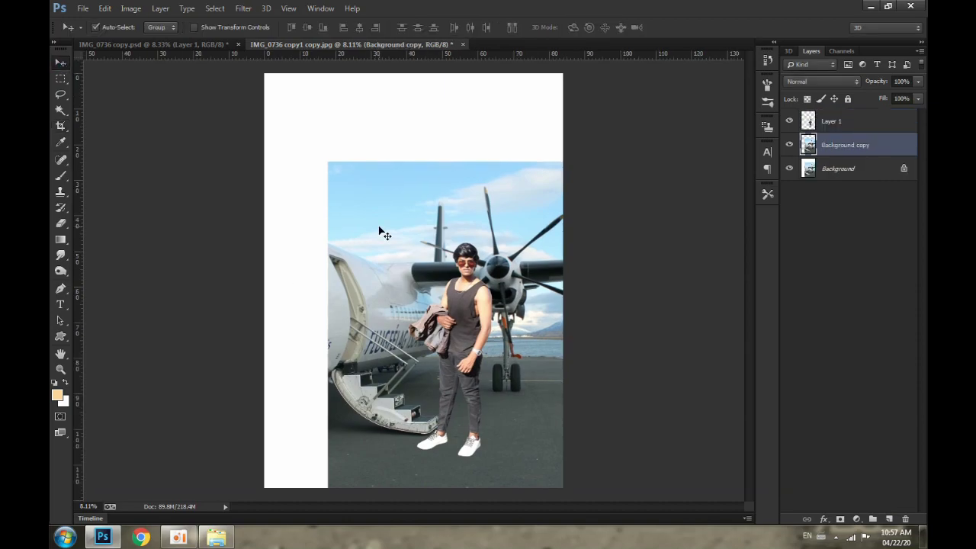
pyautogui.hotkey('ctrl', 't')
pyautogui.moveTo(328, 162); pyautogui.dragTo(264, 74)
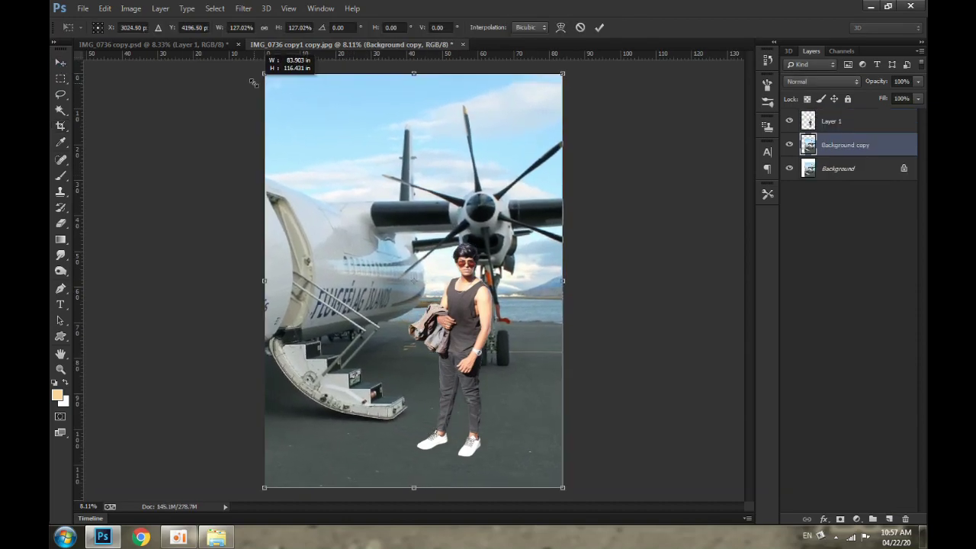
pyautogui.press('Return')
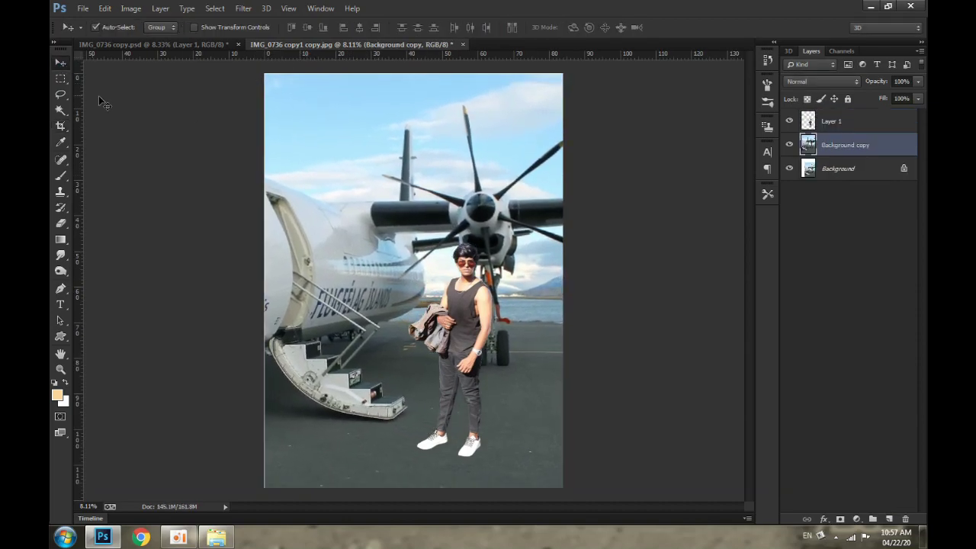
# - Nudge the man slightly up and left on Layer 1
pyautogui.moveTo(467, 306); pyautogui.dragTo(453, 291)
pyautogui.scroll(5, 290, 336)
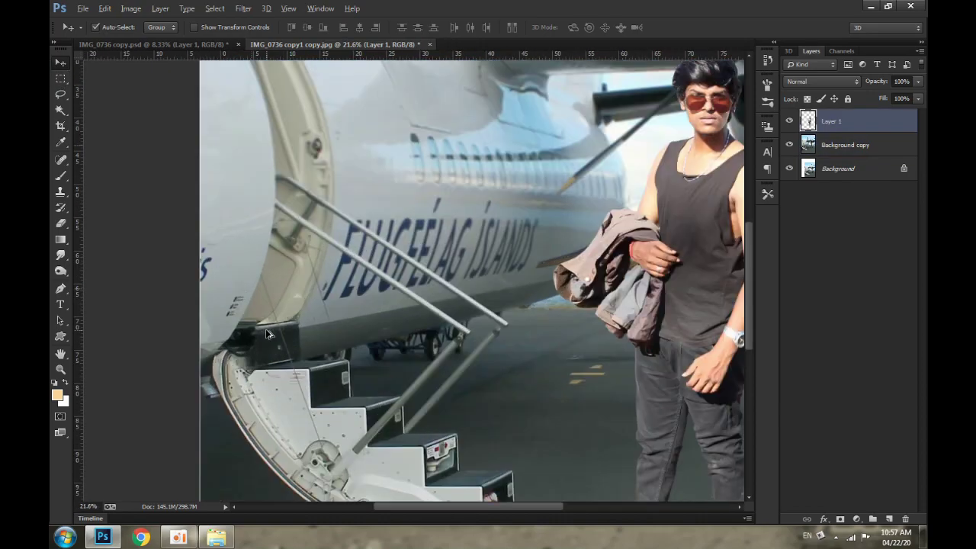
pyautogui.scroll(-3, 281, 333)
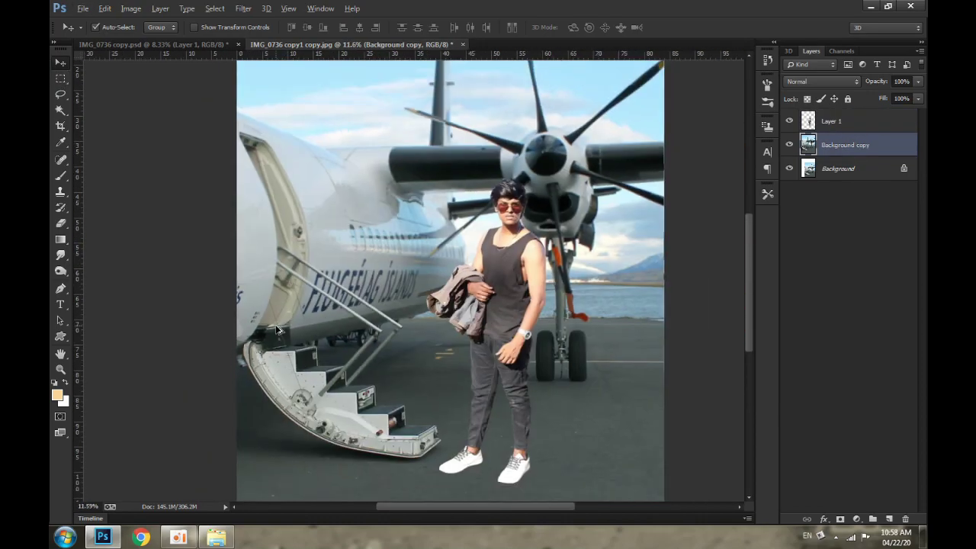
pyautogui.scroll(-1, 280, 333)
pyautogui.scroll(-2, 281, 334)
pyautogui.click(446, 327)
pyautogui.hotkey('shift', 'Up')
pyautogui.hotkey('shift', 'Left')
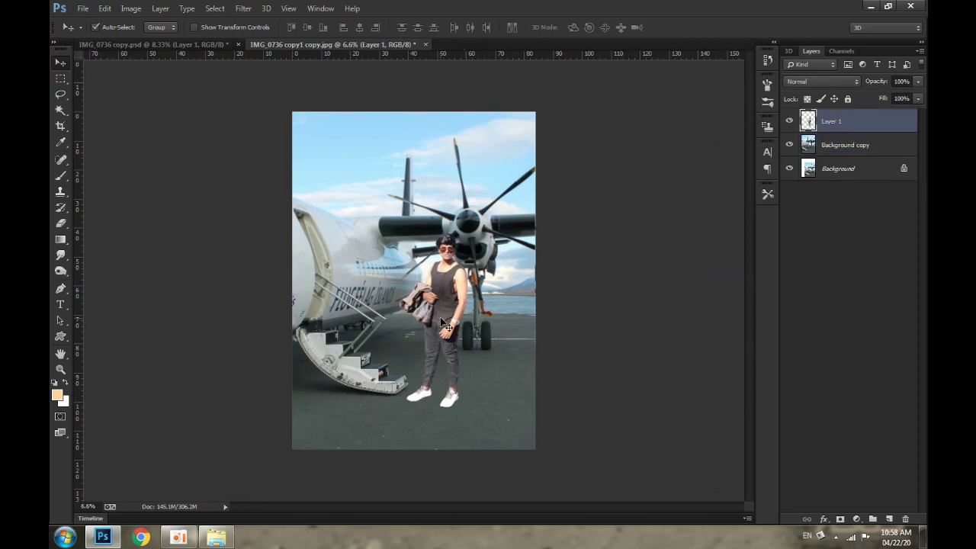
pyautogui.scroll(3, 447, 326)
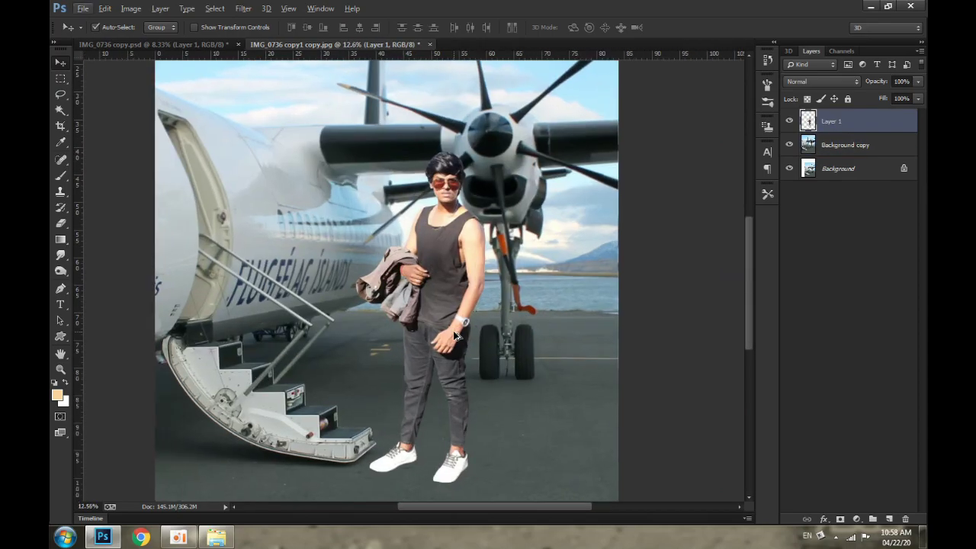
pyautogui.moveTo(418, 407); pyautogui.dragTo(471, 370)
# - Move the man down beside the plane's stairs and add an empty Layer 2 beneath him
pyautogui.hotkey('ctrl', 't')
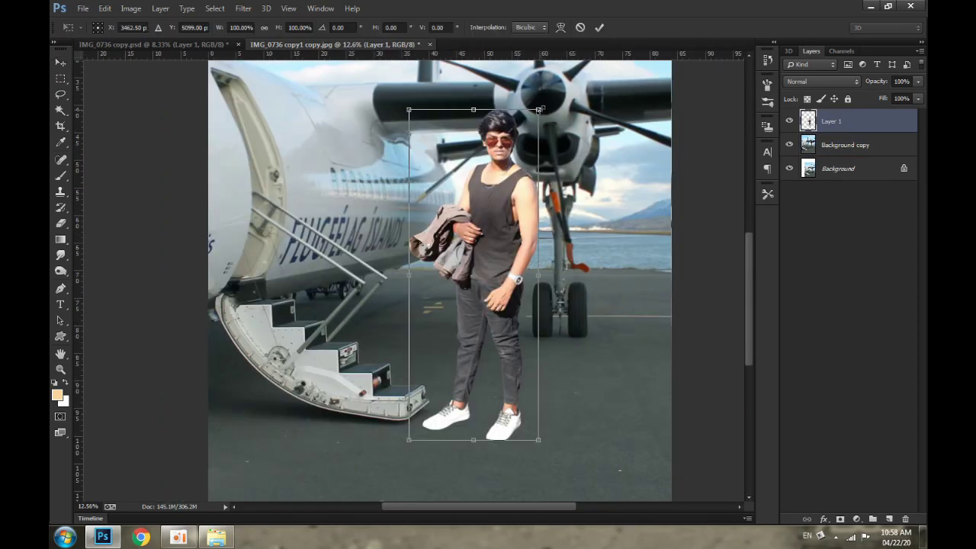
pyautogui.press('Return')
pyautogui.moveTo(488, 250); pyautogui.dragTo(479, 264)
pyautogui.scroll(-3, 488, 291)
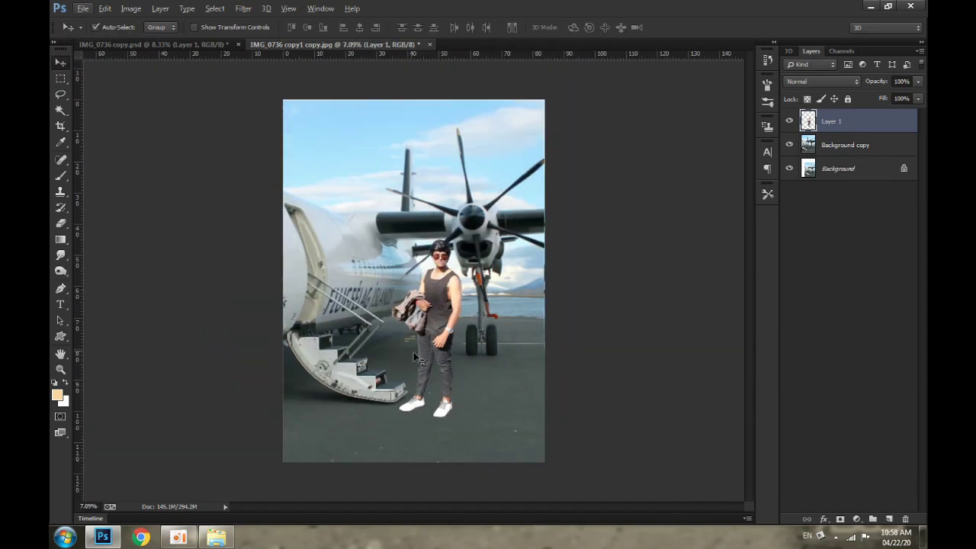
pyautogui.scroll(1, 413, 352)
pyautogui.scroll(2, 419, 343)
pyautogui.scroll(3, 435, 320)
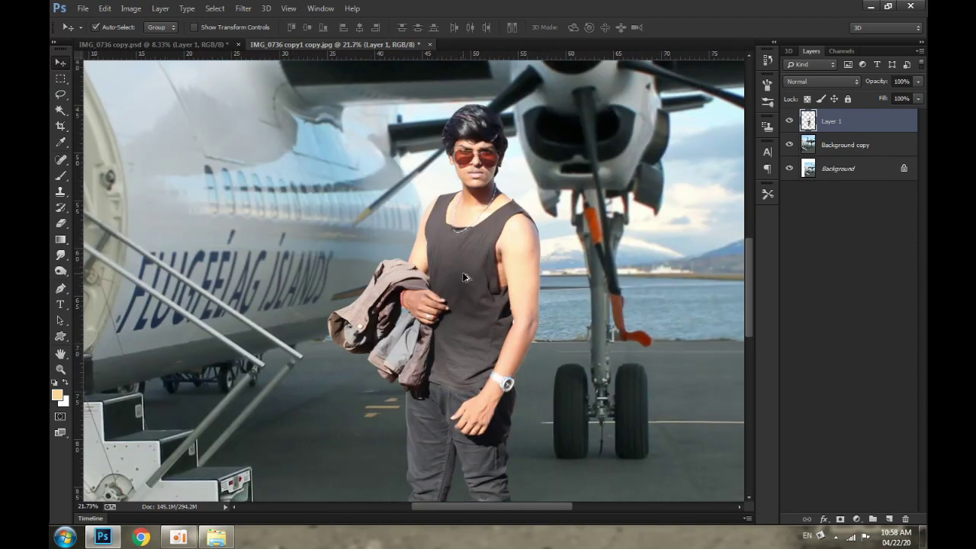
pyautogui.scroll(-3, 465, 277)
pyautogui.scroll(-2, 466, 280)
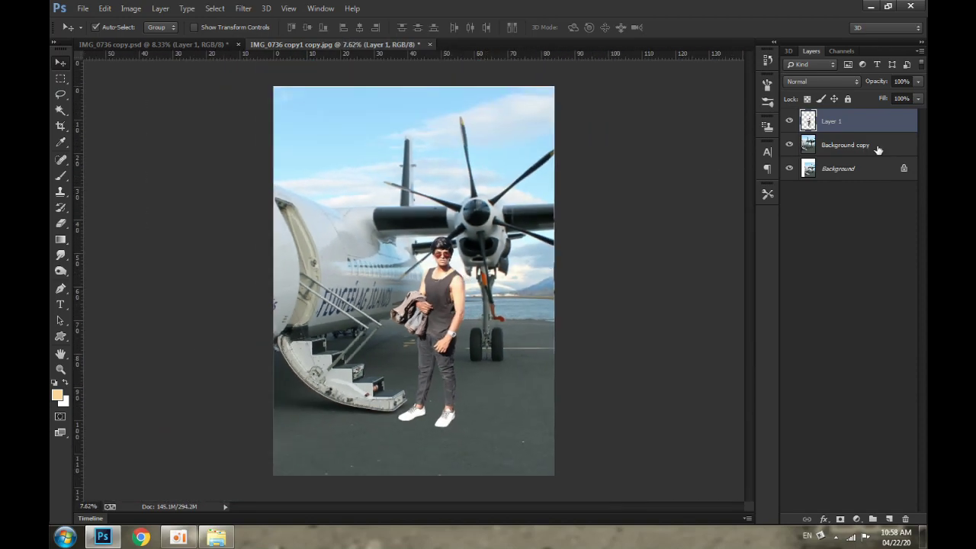
pyautogui.click(878, 149)
pyautogui.click(889, 518)
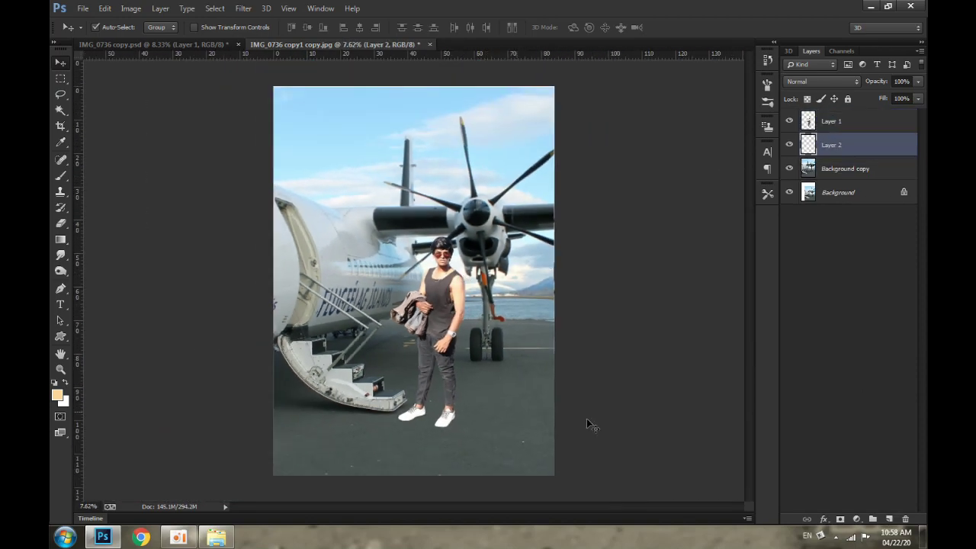
# - Set the Brush foreground colour to black (000000)
pyautogui.scroll(5, 425, 424)
pyautogui.scroll(1, 486, 462)
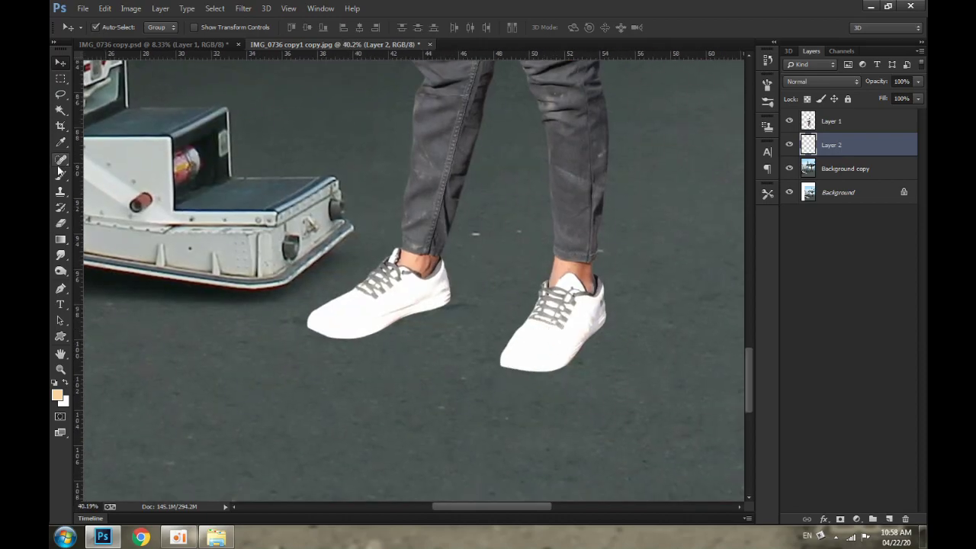
pyautogui.click(60, 174)
pyautogui.click(56, 395)
pyautogui.write('000000')
pyautogui.press('Return')
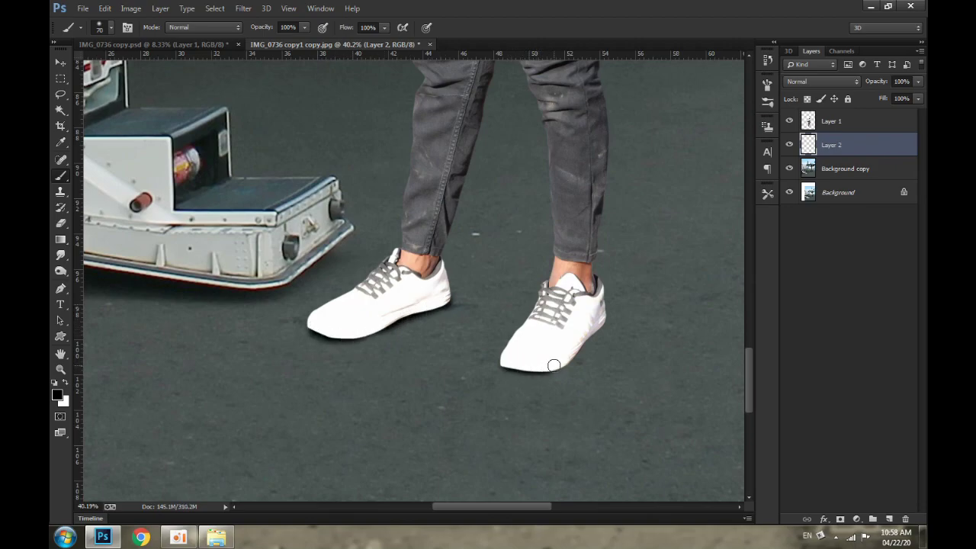
# - Add a new Layer 3 and paint a soft black shadow below the man's shoes
pyautogui.scroll(-5, 598, 325)
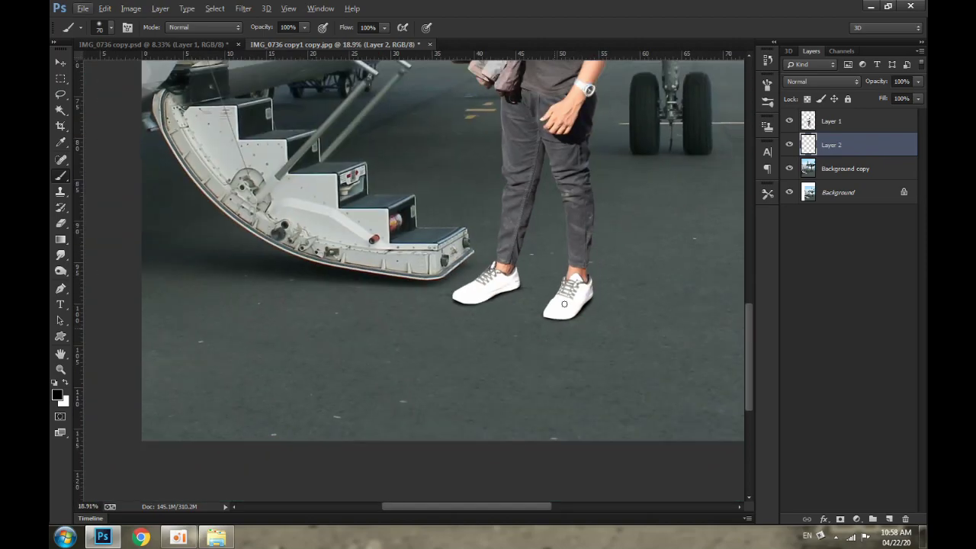
pyautogui.click(789, 145)
pyautogui.click(790, 145)
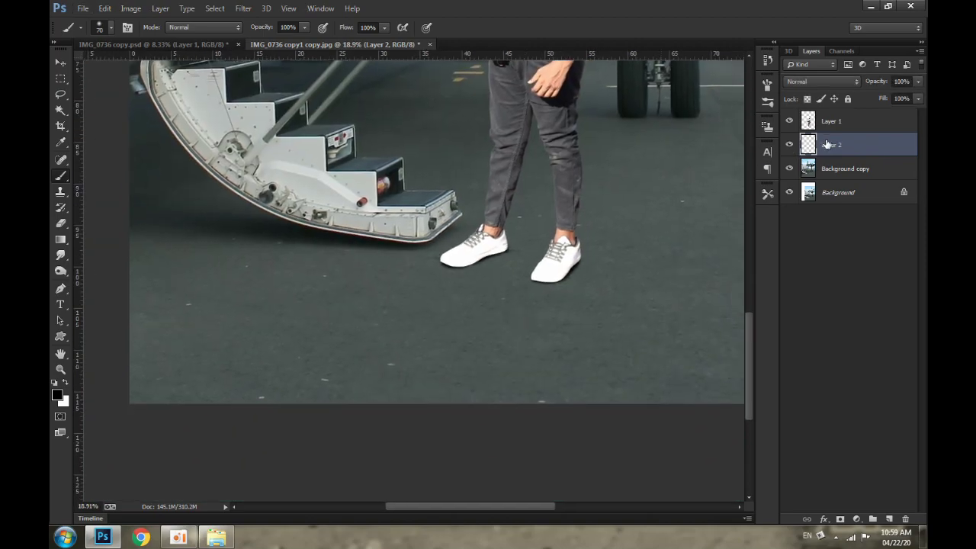
pyautogui.click(889, 519)
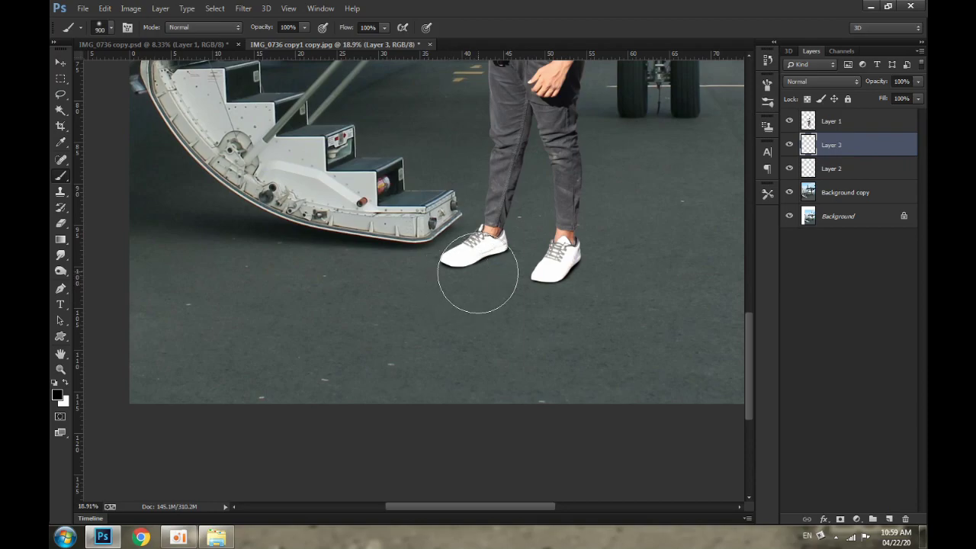
pyautogui.moveTo(478, 273); pyautogui.dragTo(489, 313)
pyautogui.moveTo(546, 281); pyautogui.dragTo(442, 366)
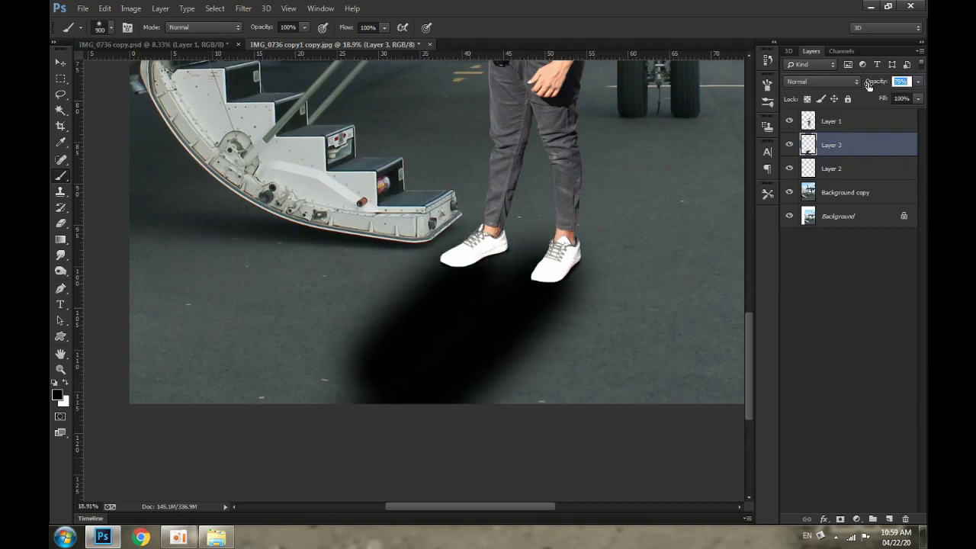
# - Refine the shadow with brush and eraser, then fade Layer 3 to about 18% opacity
pyautogui.moveTo(869, 86); pyautogui.dragTo(855, 91)
pyautogui.rightClick(61, 223)
pyautogui.click(103, 219)
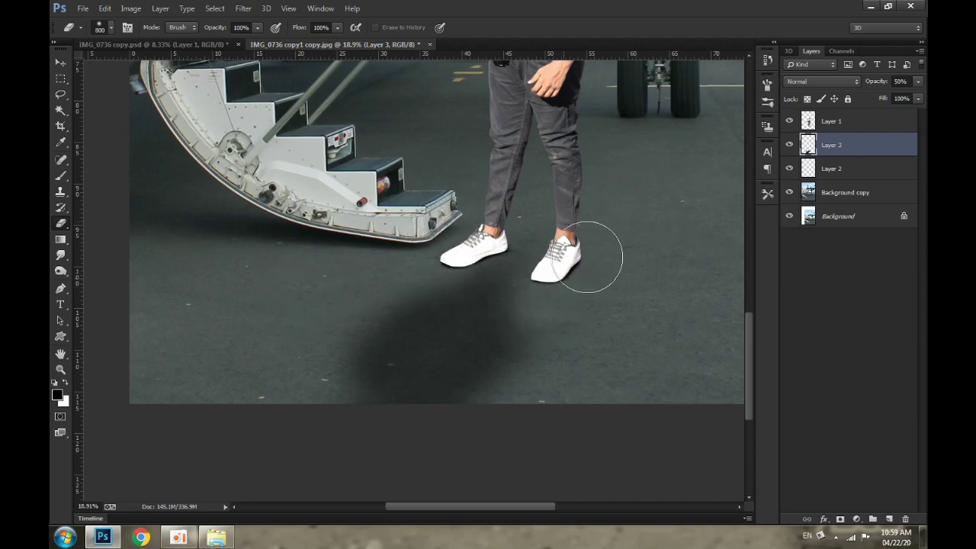
pyautogui.press('b')
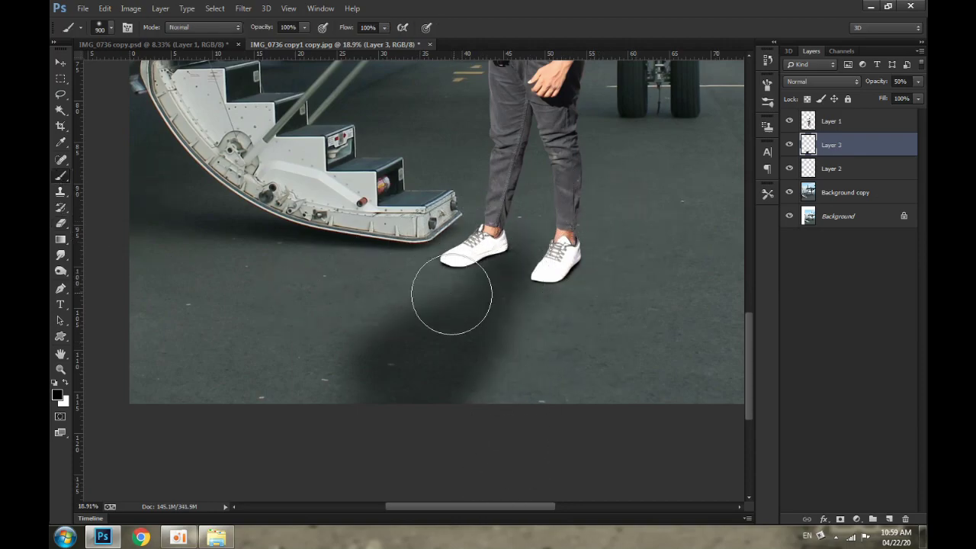
pyautogui.moveTo(451, 294); pyautogui.dragTo(328, 385)
pyautogui.press('e')
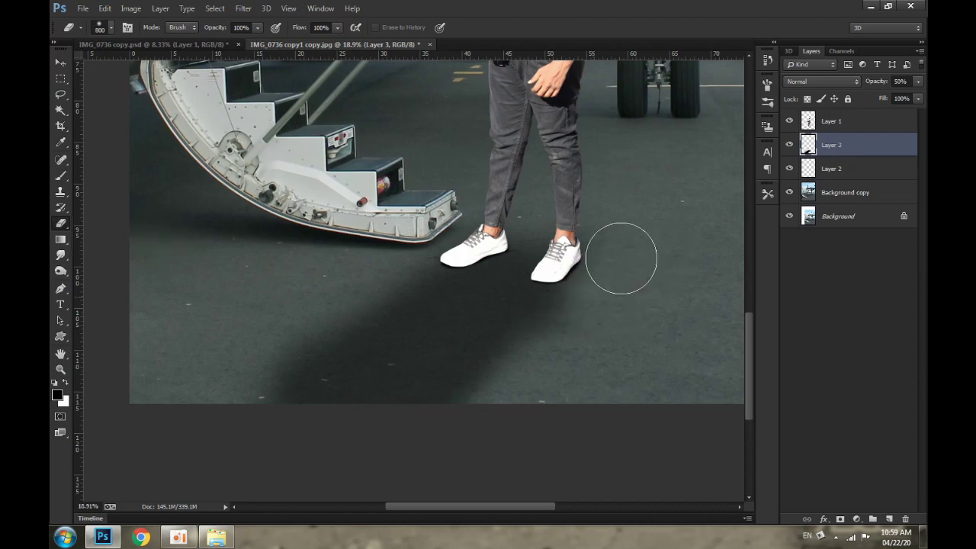
pyautogui.moveTo(585, 304); pyautogui.dragTo(497, 334)
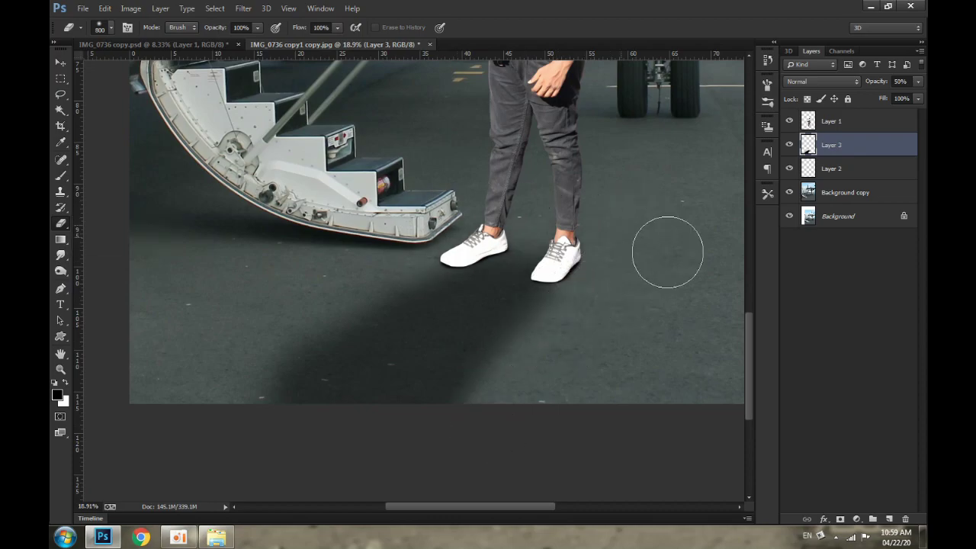
pyautogui.hotkey('ctrl', '0')
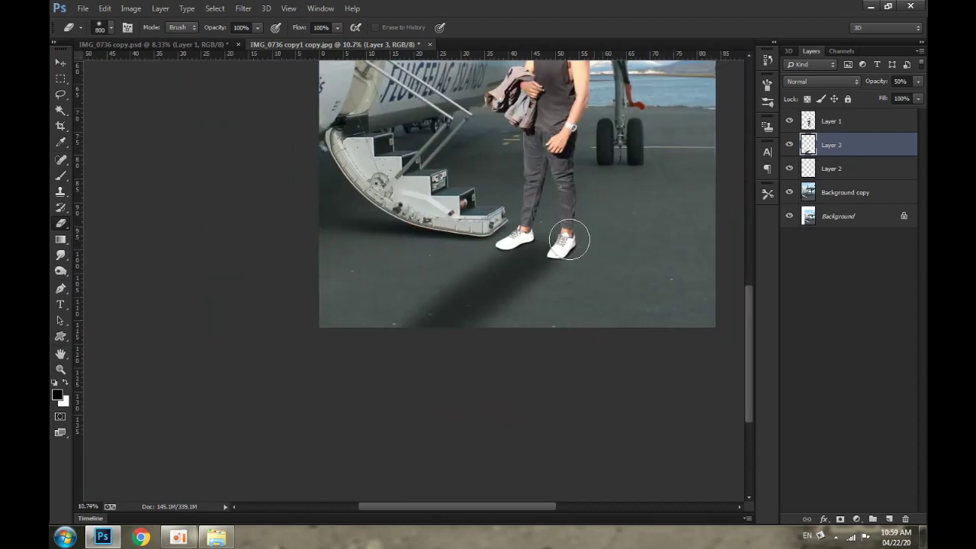
pyautogui.moveTo(874, 82); pyautogui.dragTo(867, 87)
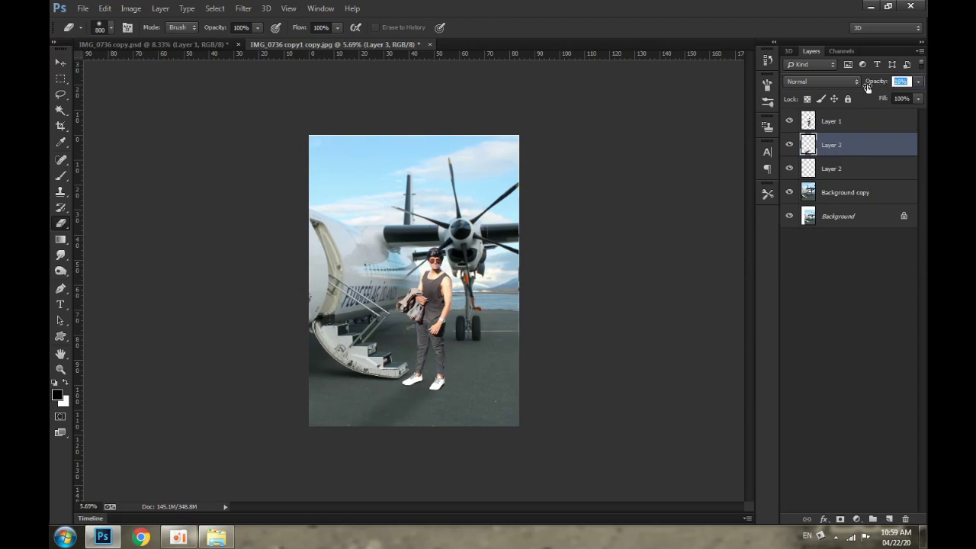
# - Make Layer 3 visible and close IMG_0736 copy.psd without saving
pyautogui.click(789, 145)
pyautogui.click(56, 66)
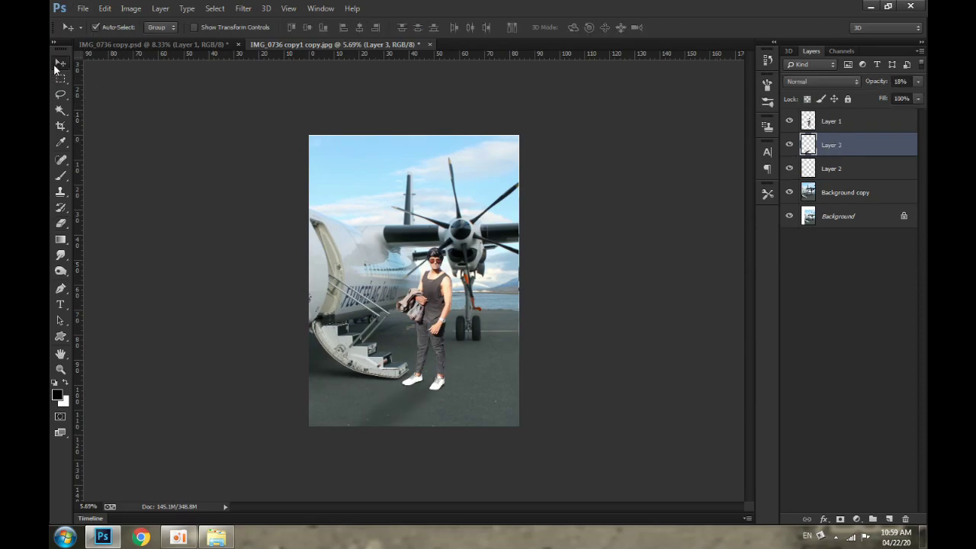
pyautogui.click(238, 45)
pyautogui.click(488, 204)
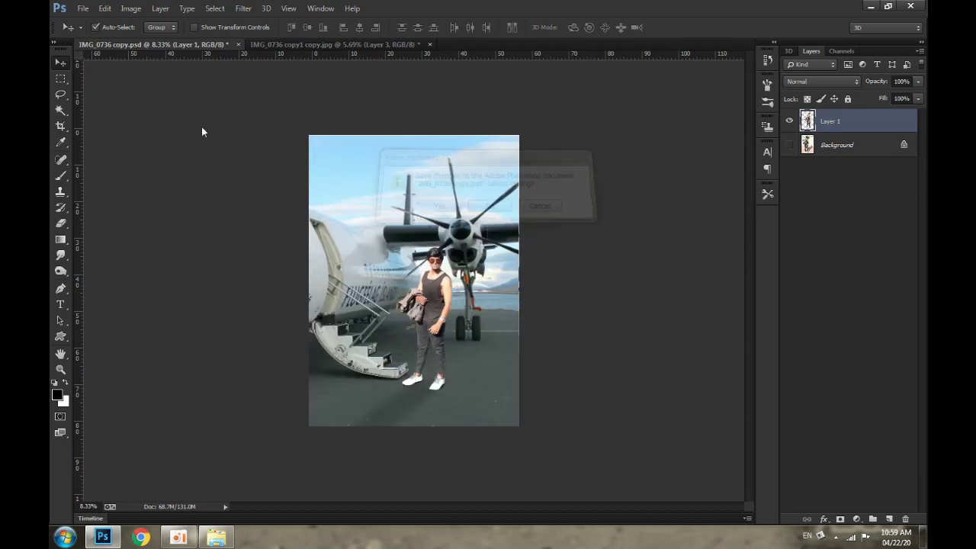
# - Open dv editing zone1 (337).jpg and duplicate its Background layer
pyautogui.click(216, 538)
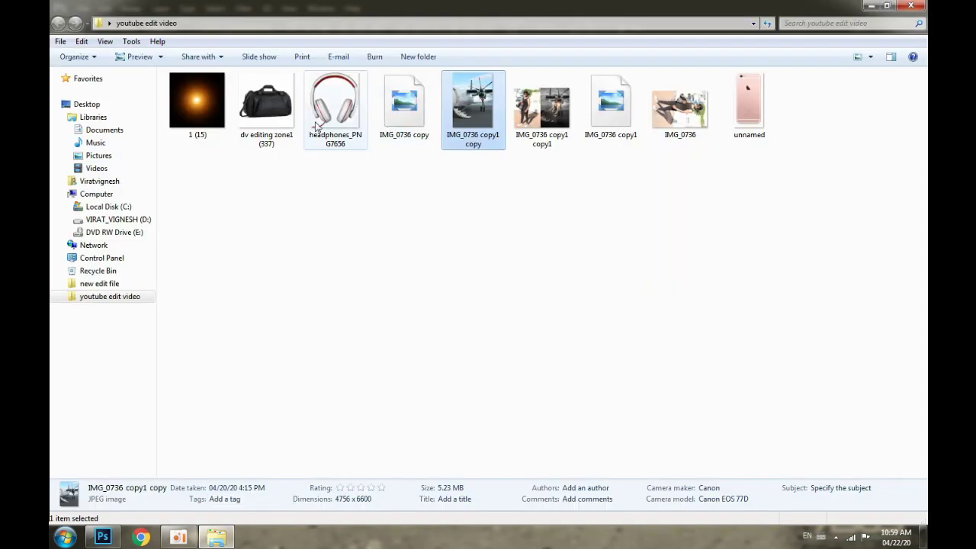
pyautogui.moveTo(266, 106)
pyautogui.mouseDown()
pyautogui.moveTo(468, 30)
pyautogui.moveTo(457, 45)
pyautogui.mouseUp()
pyautogui.moveTo(790, 122); pyautogui.dragTo(890, 518)
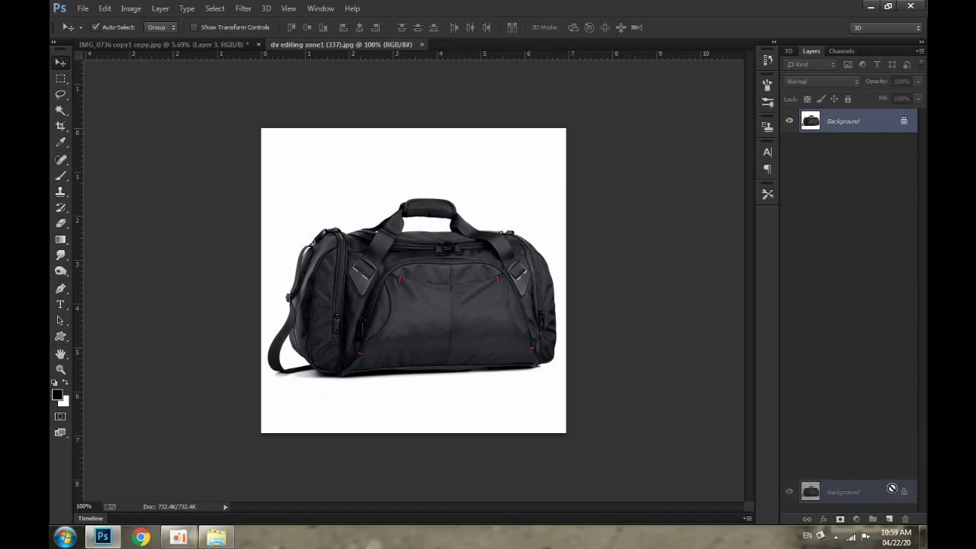
# - Delete the bag's white background via Color Range and drag the bag into the airplane composite
pyautogui.click(214, 8)
pyautogui.click(229, 130)
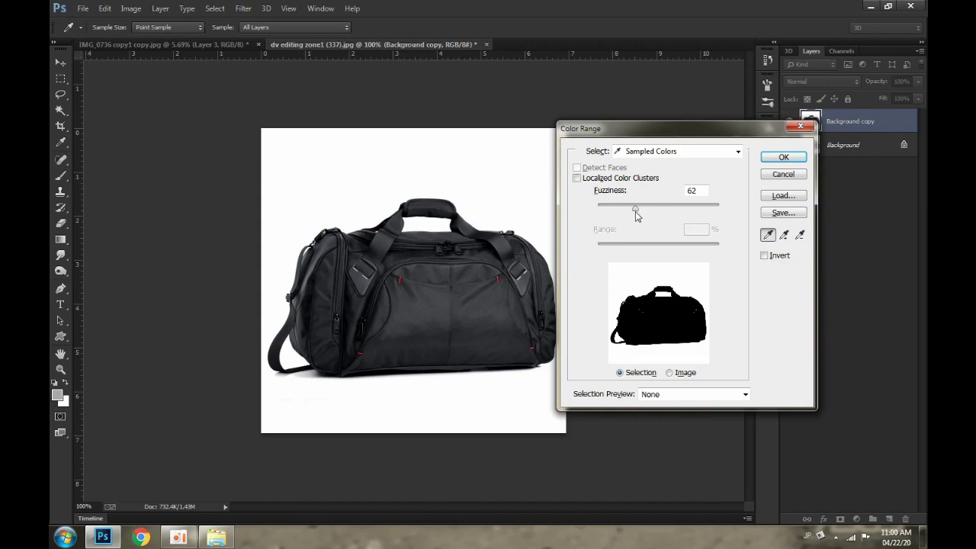
pyautogui.click(784, 158)
pyautogui.press('v')
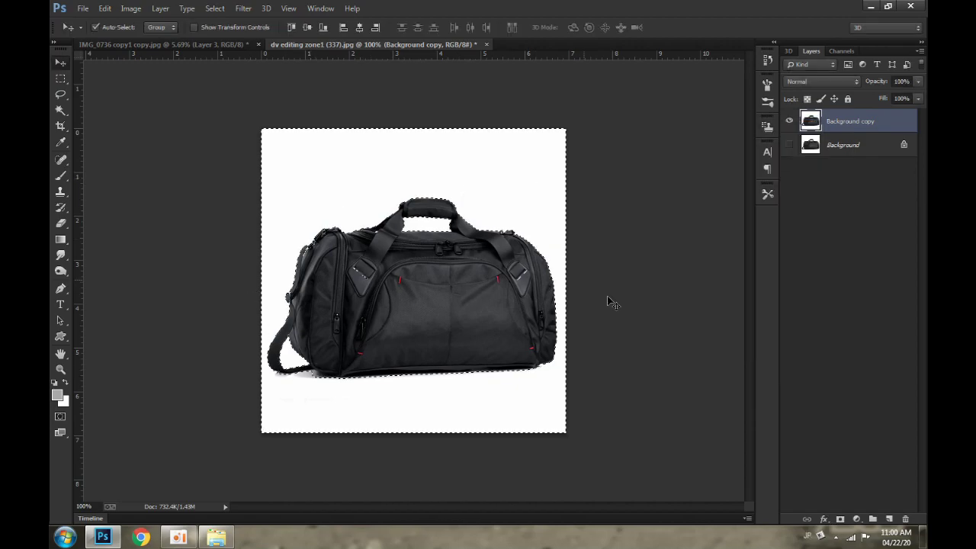
pyautogui.press('Delete')
pyautogui.hotkey('ctrl', 'd')
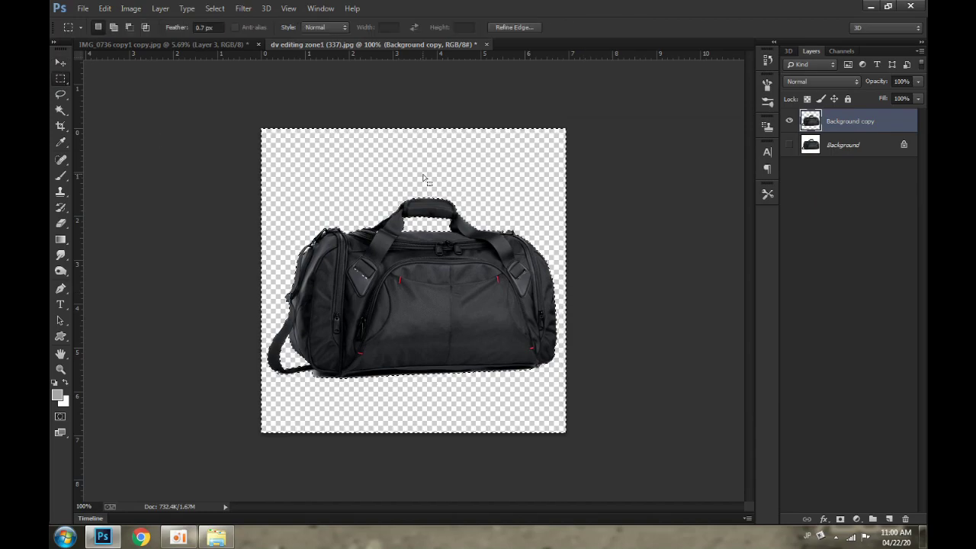
pyautogui.moveTo(388, 297)
pyautogui.mouseDown()
pyautogui.moveTo(425, 300)
pyautogui.moveTo(497, 374)
pyautogui.mouseUp()
# - Enlarge the bag beside the man's right shoe and bring its layer to the top
pyautogui.scroll(-5, 554, 219)
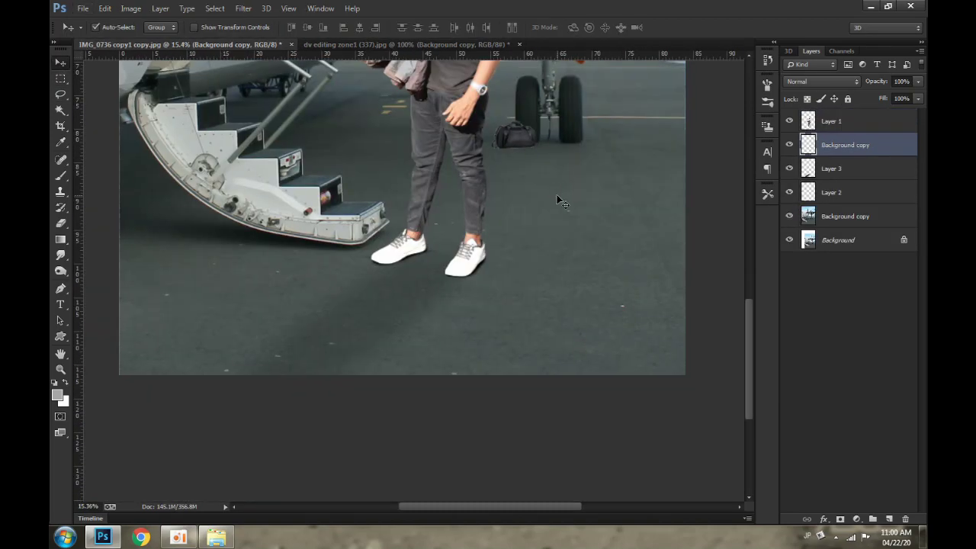
pyautogui.hotkey('ctrl', 't')
pyautogui.moveTo(539, 153)
pyautogui.mouseDown()
pyautogui.moveTo(569, 163)
pyautogui.moveTo(543, 211)
pyautogui.moveTo(546, 235)
pyautogui.mouseUp()
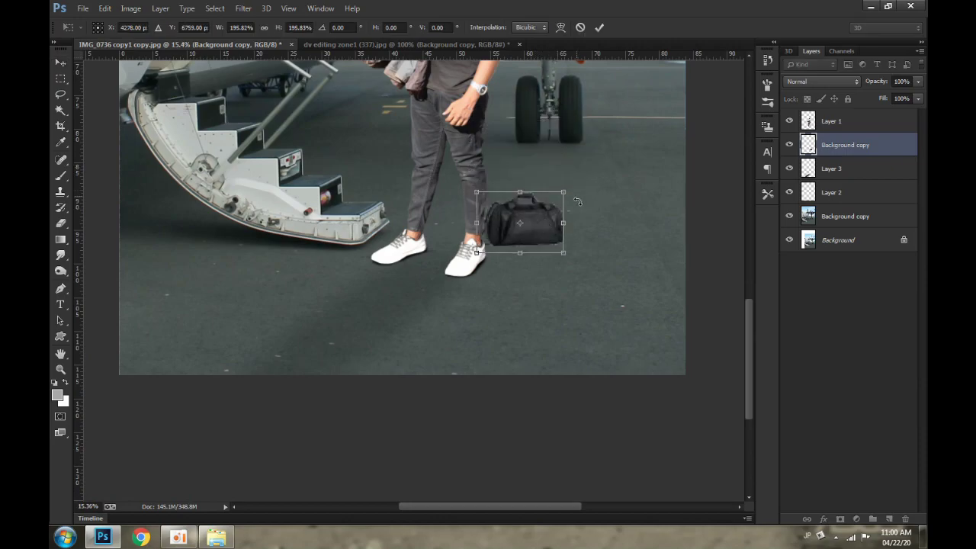
pyautogui.moveTo(571, 192); pyautogui.dragTo(589, 173)
pyautogui.moveTo(545, 208); pyautogui.dragTo(544, 234)
pyautogui.press('Return')
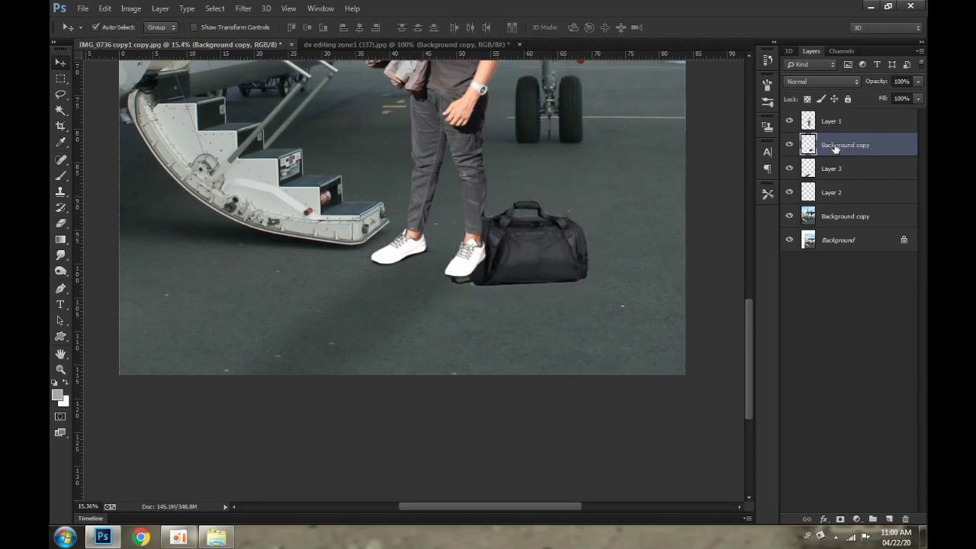
pyautogui.hotkey('ctrl', 'shift', ']')
pyautogui.hotkey('ctrl', '0')
pyautogui.scroll(3, 502, 416)
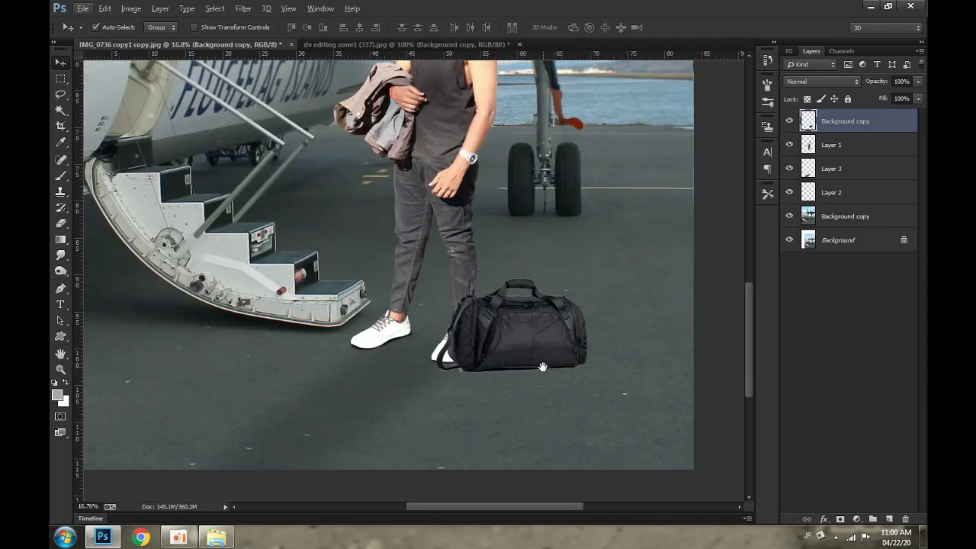
pyautogui.moveTo(526, 358); pyautogui.dragTo(548, 352)
# - Darken the bag's left side panel with the Burn Tool at about 100 px
pyautogui.scroll(3, 570, 412)
pyautogui.scroll(3, 570, 412)
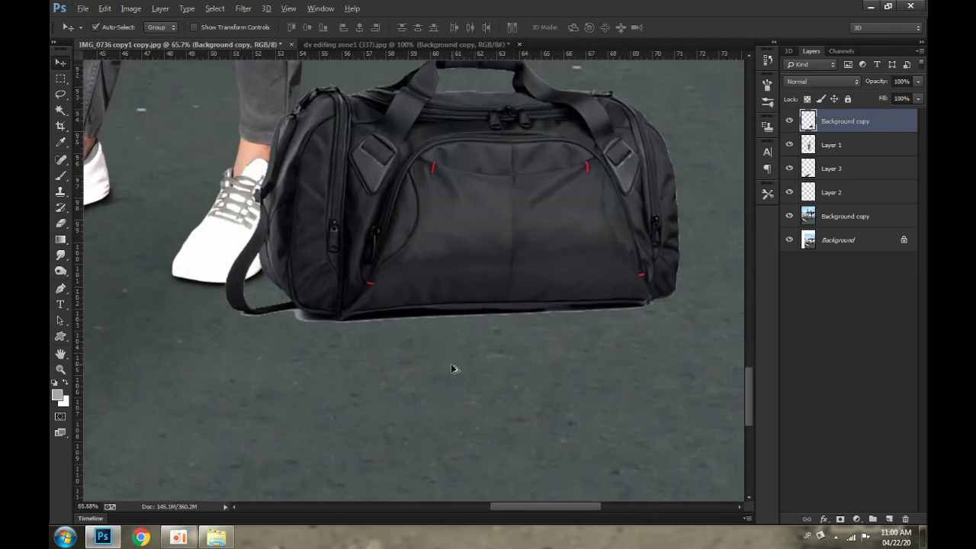
pyautogui.scroll(3, 451, 364)
pyautogui.moveTo(392, 366)
pyautogui.mouseDown()
pyautogui.moveTo(414, 289)
pyautogui.moveTo(399, 375)
pyautogui.mouseUp()
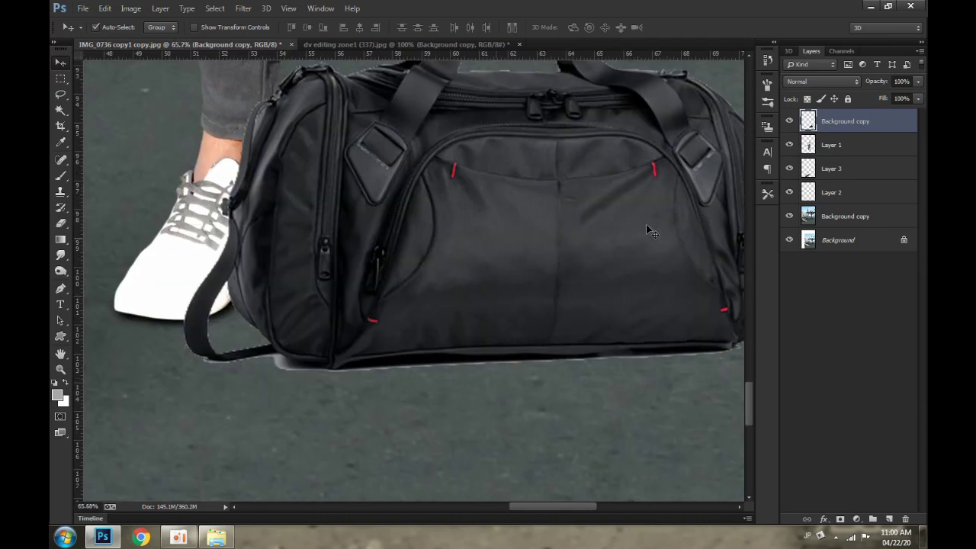
pyautogui.rightClick(61, 271)
pyautogui.click(101, 279)
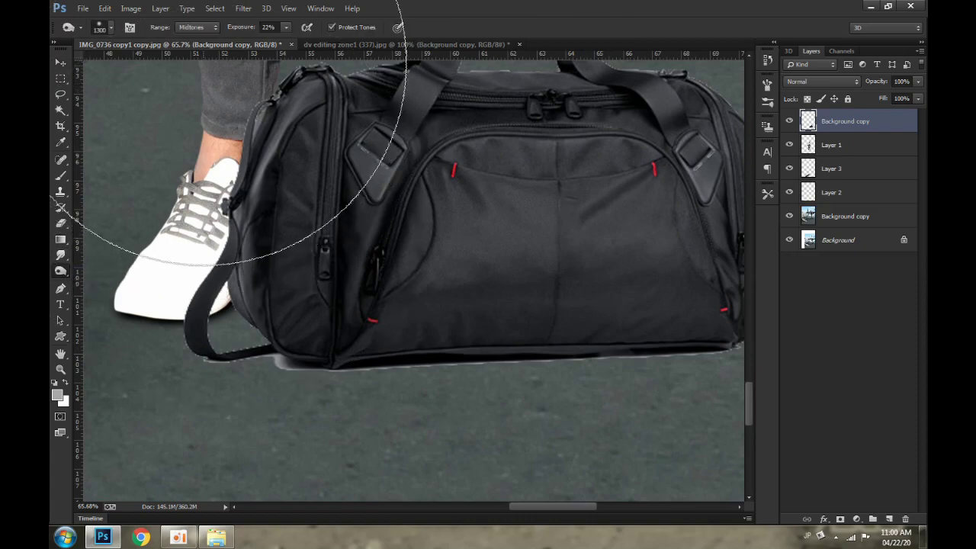
pyautogui.press('[')
pyautogui.press('[')
pyautogui.press('[')
pyautogui.click(898, 149)
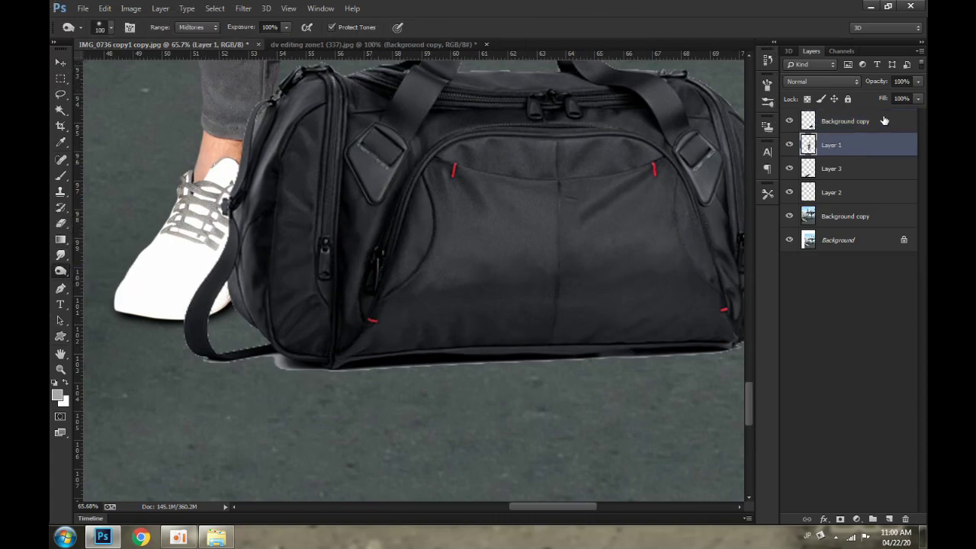
pyautogui.click(829, 128)
pyautogui.press(']')
pyautogui.moveTo(294, 138); pyautogui.dragTo(305, 326)
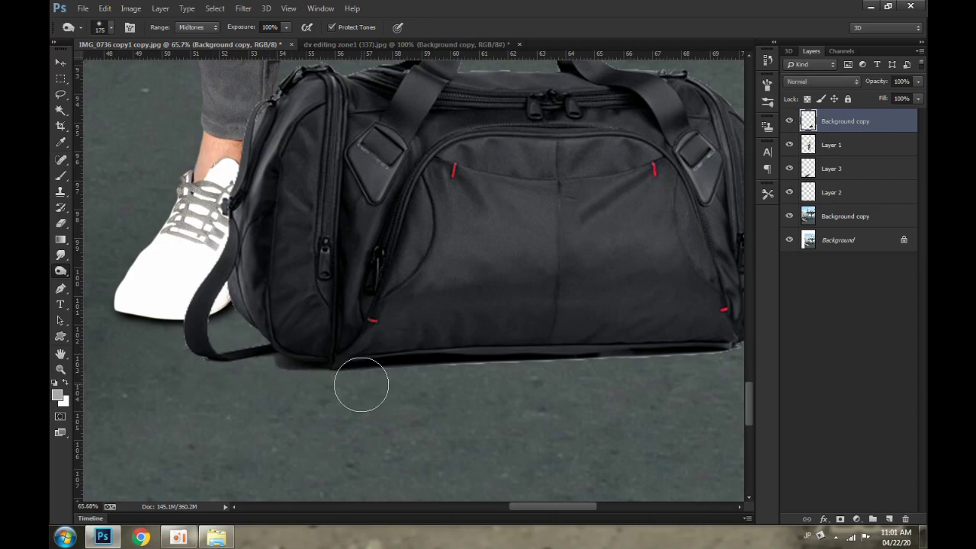
# - Burn the bag's lighter middle band with a 175-250 px brush
pyautogui.moveTo(648, 370); pyautogui.dragTo(631, 370)
pyautogui.press(']')
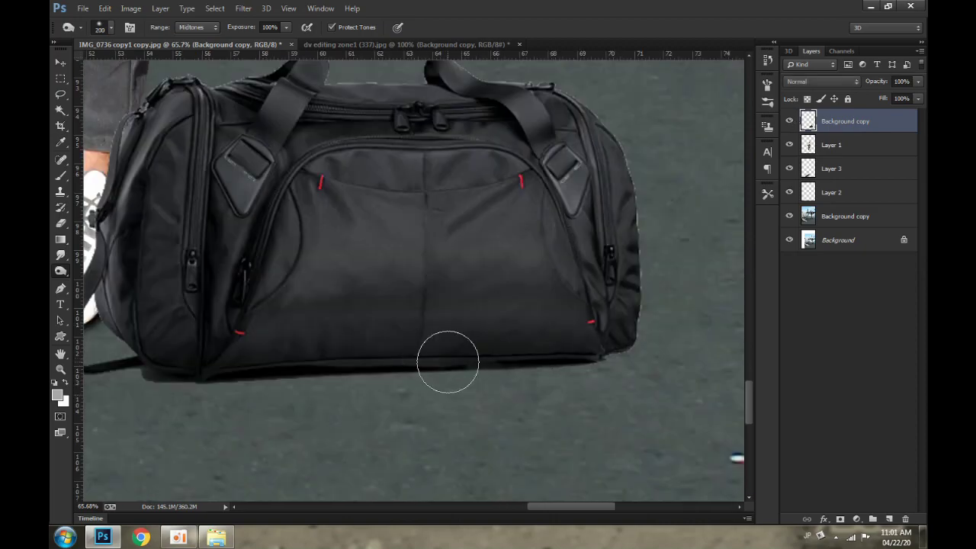
pyautogui.moveTo(353, 229); pyautogui.dragTo(386, 246)
pyautogui.press('[')
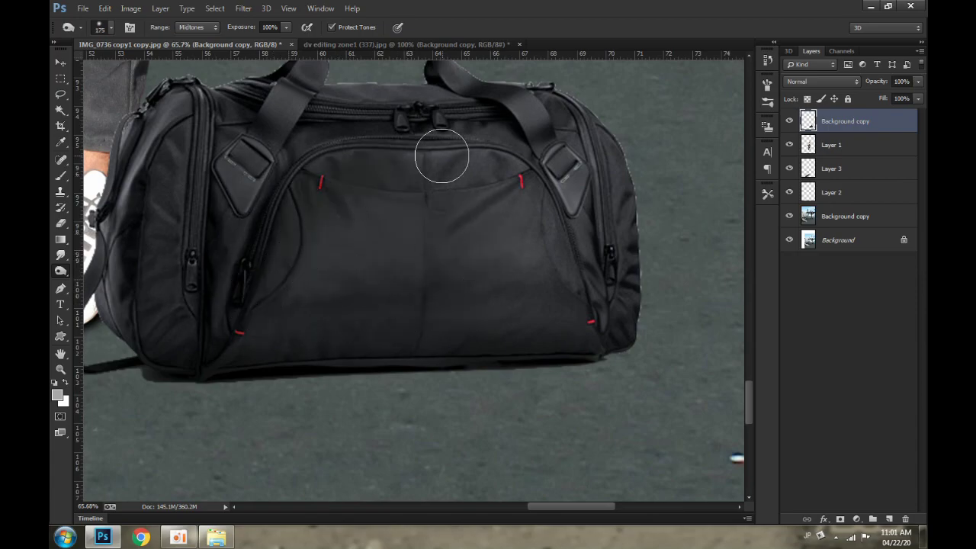
pyautogui.scroll(-5, 420, 229)
pyautogui.scroll(-3, 528, 259)
pyautogui.press(']')
pyautogui.press(']')
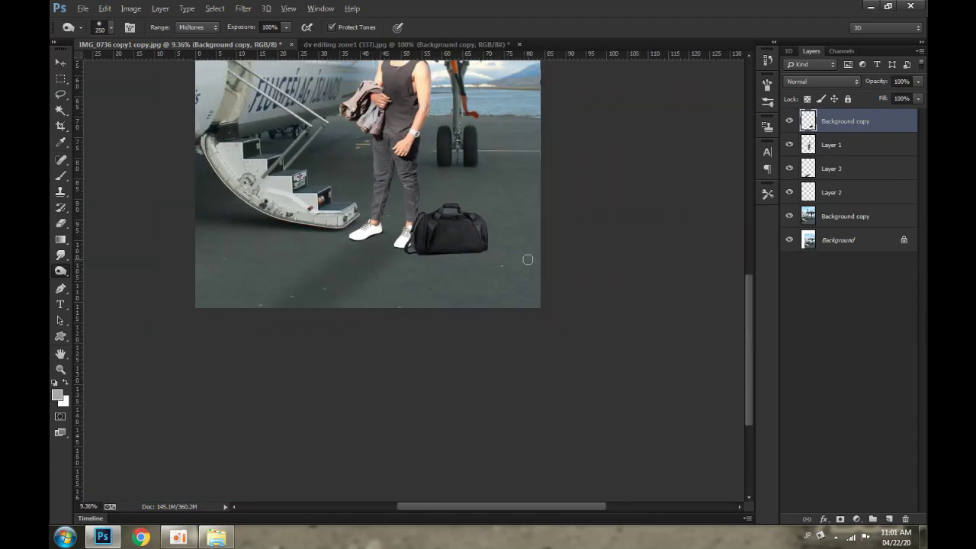
# - Burn a broad shadow under the bag on the airplane photo layer with a 500 px brush
pyautogui.hotkey('ctrl', '0')
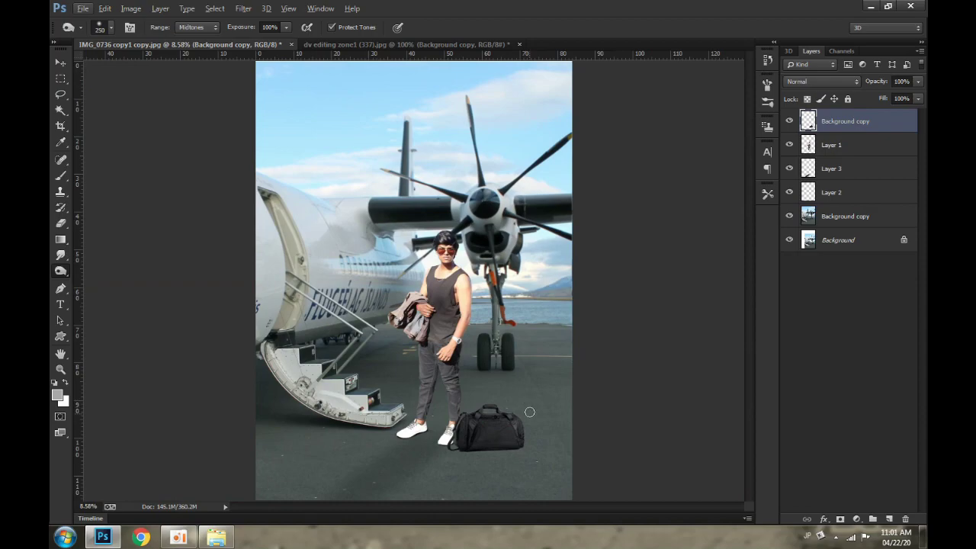
pyautogui.scroll(3, 529, 412)
pyautogui.scroll(3, 529, 412)
pyautogui.scroll(1, 529, 412)
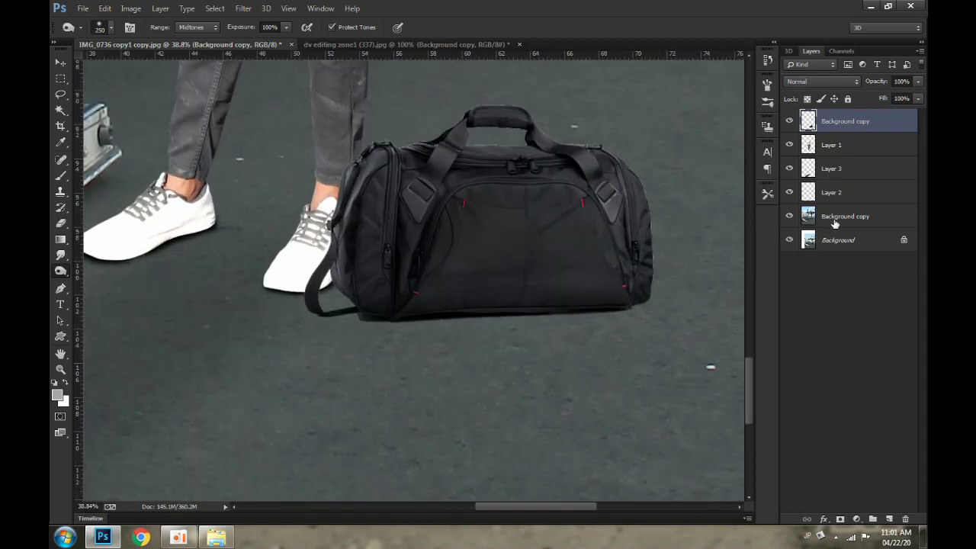
pyautogui.click(835, 221)
pyautogui.moveTo(361, 336); pyautogui.dragTo(408, 463)
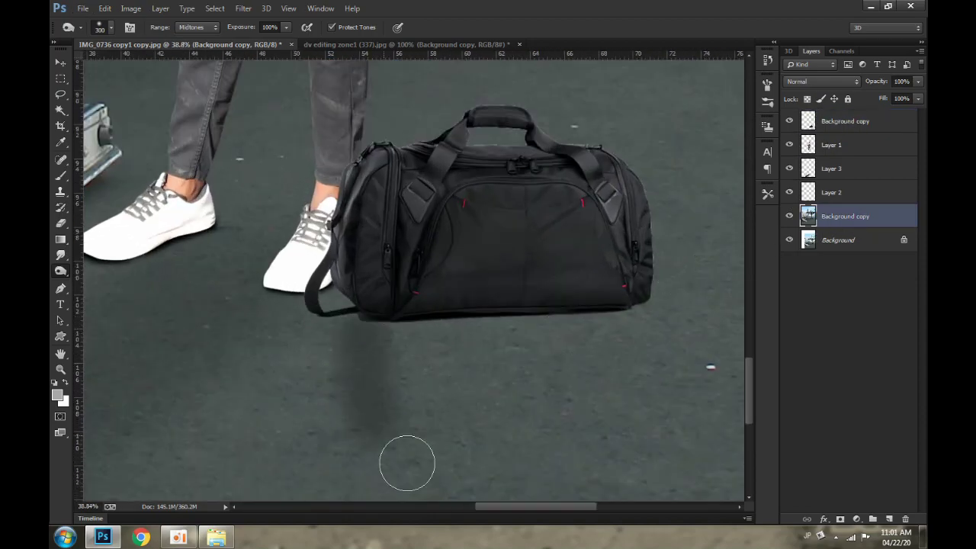
pyautogui.press(']')
pyautogui.press(']')
pyautogui.moveTo(625, 319)
pyautogui.mouseDown()
pyautogui.moveTo(540, 349)
pyautogui.moveTo(404, 475)
pyautogui.moveTo(556, 364)
pyautogui.moveTo(518, 282)
pyautogui.mouseUp()
# - Darken the ground around the bag further on the airplane photo layer
pyautogui.scroll(-3, 519, 282)
pyautogui.scroll(-2, 534, 298)
pyautogui.keyDown('ctrl'); pyautogui.click(563, 315); pyautogui.keyUp('ctrl')
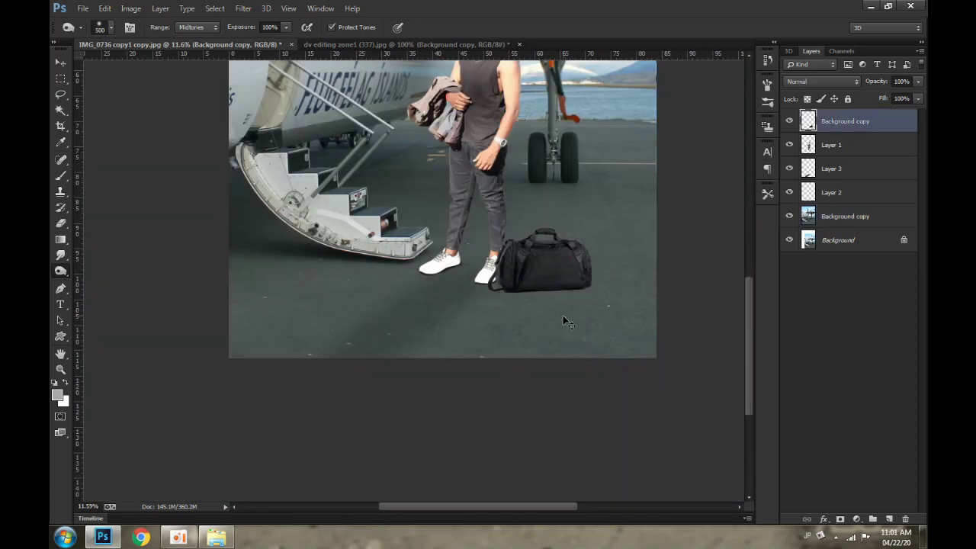
pyautogui.click(815, 220)
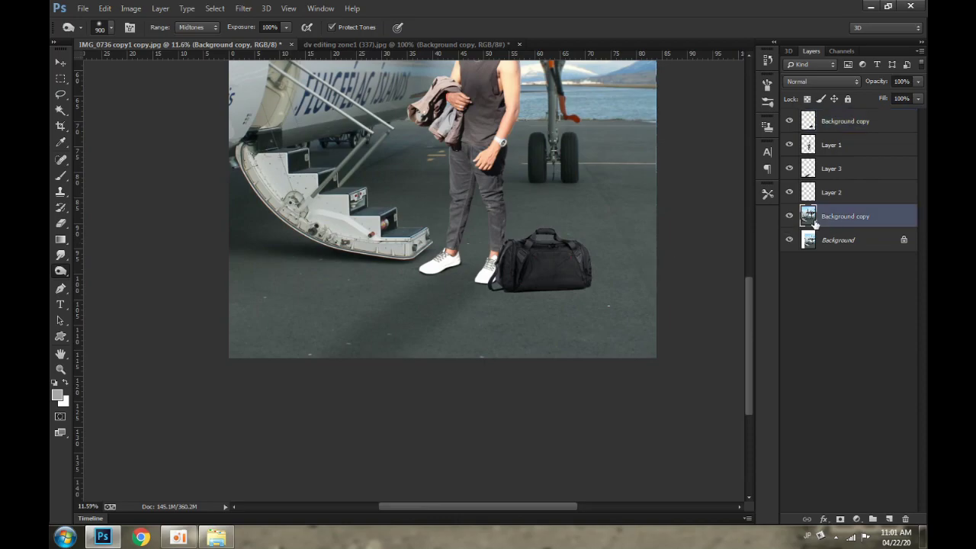
pyautogui.moveTo(527, 317); pyautogui.dragTo(563, 293)
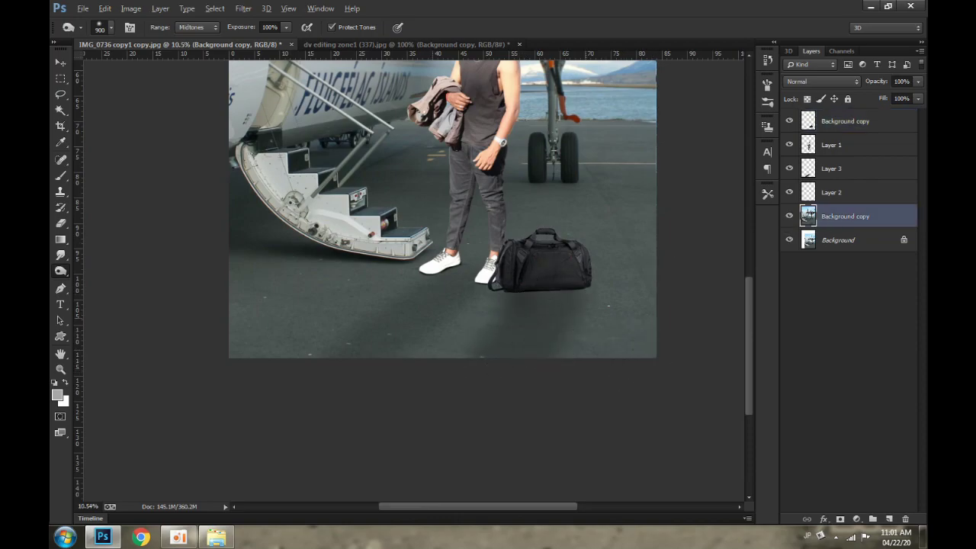
pyautogui.scroll(-2, 516, 316)
pyautogui.scroll(3, 497, 392)
pyautogui.scroll(-2, 497, 392)
# - Close the duffel bag document without saving
pyautogui.click(61, 63)
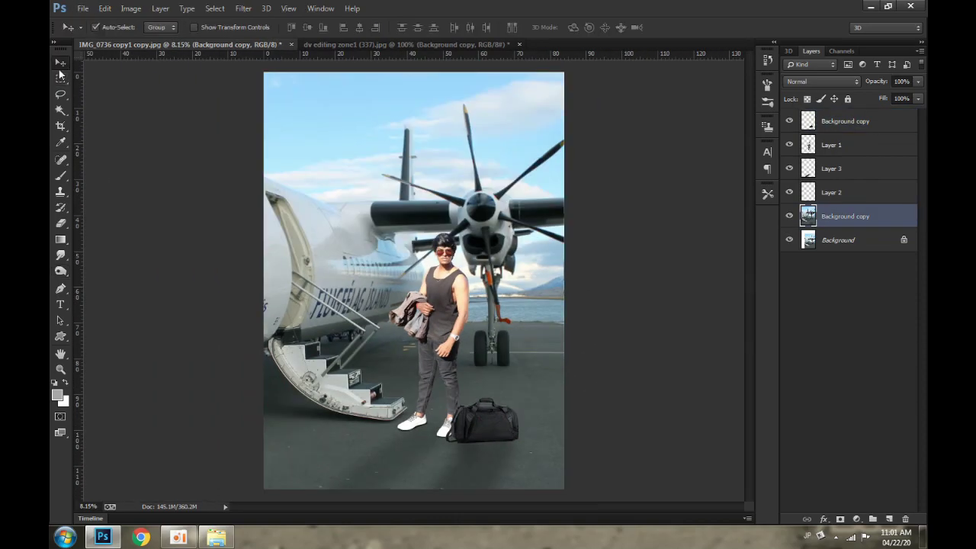
pyautogui.scroll(-2, 320, 284)
pyautogui.scroll(2, 389, 309)
pyautogui.scroll(2, 387, 306)
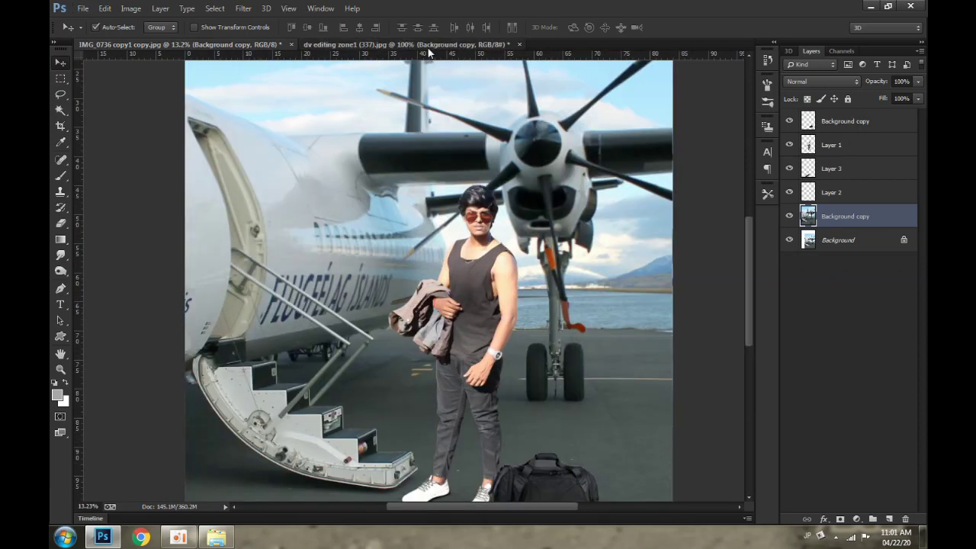
pyautogui.click(488, 44)
pyautogui.click(519, 44)
pyautogui.click(490, 206)
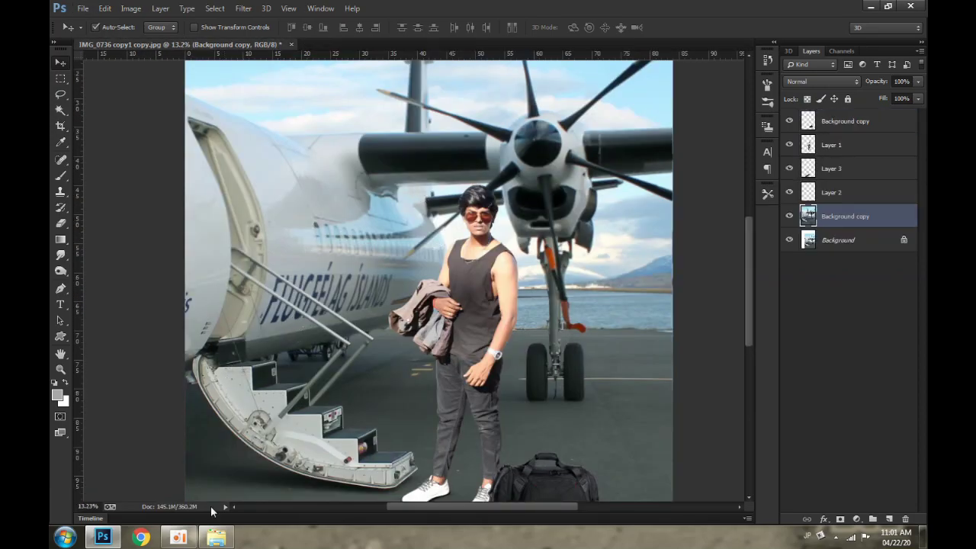
# - Bring headphones_PNG7656.png into the airplane composite as a new layer
pyautogui.click(216, 538)
pyautogui.click(349, 126)
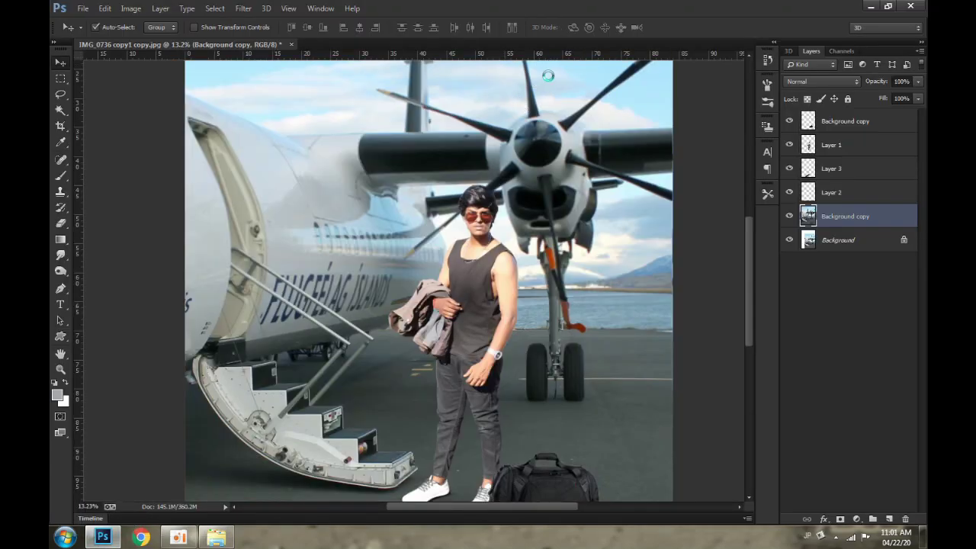
pyautogui.moveTo(317, 122)
pyautogui.mouseDown()
pyautogui.moveTo(430, 269)
pyautogui.moveTo(412, 195)
pyautogui.mouseUp()
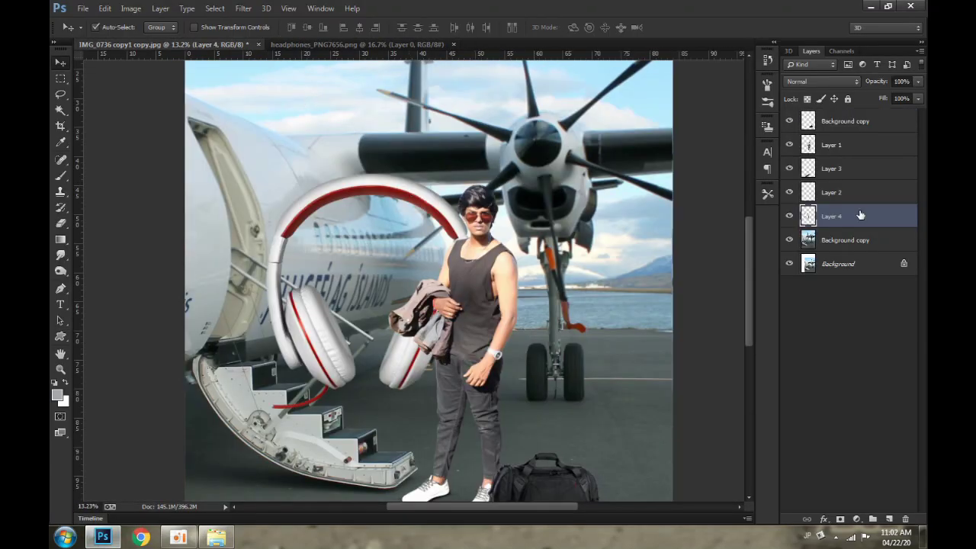
# - Bring the headphones layer in front of the man and resize them near his shoulder
pyautogui.hotkey('ctrl', 'shift', ']')
pyautogui.hotkey('ctrl', 't')
pyautogui.moveTo(474, 172)
pyautogui.mouseDown()
pyautogui.moveTo(405, 259)
pyautogui.moveTo(496, 202)
pyautogui.mouseUp()
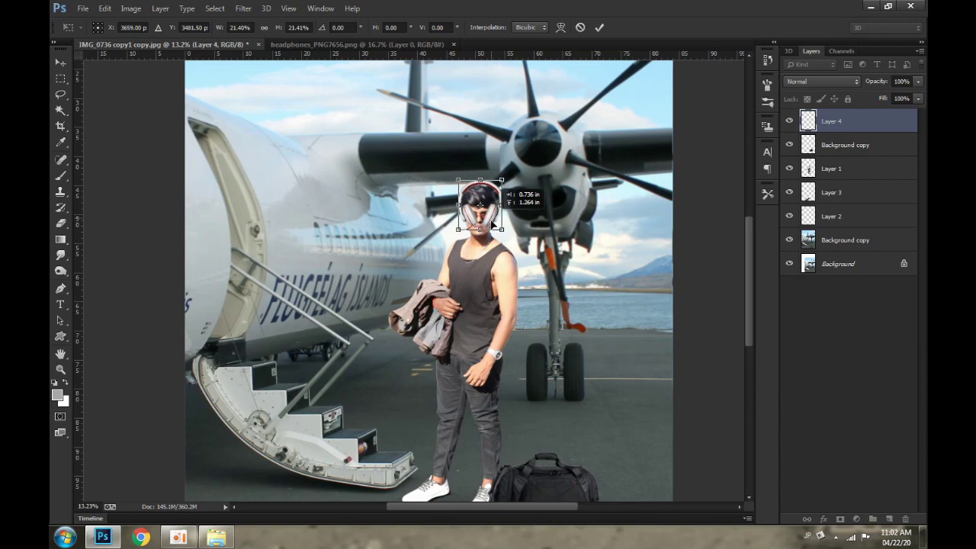
pyautogui.moveTo(496, 236); pyautogui.dragTo(481, 382)
pyautogui.press('Return')
pyautogui.scroll(3, 481, 382)
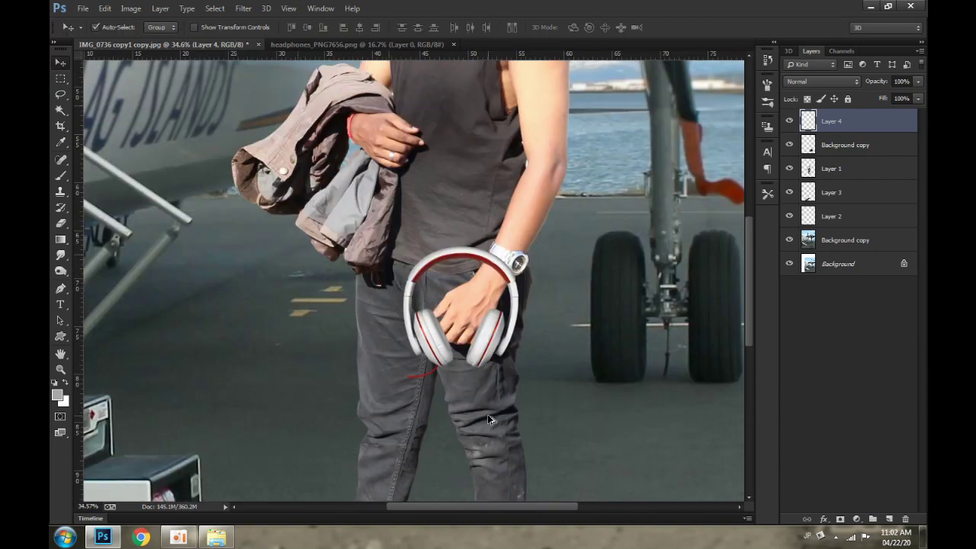
pyautogui.scroll(2, 487, 343)
pyautogui.scroll(1, 491, 272)
pyautogui.scroll(1, 491, 273)
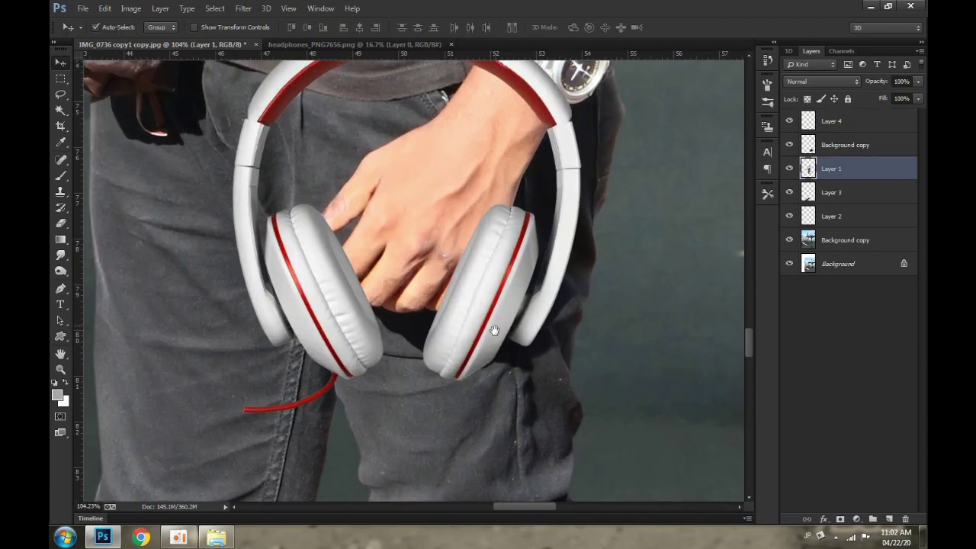
pyautogui.scroll(1, 504, 252)
pyautogui.scroll(1, 557, 215)
# - Rotate the headphones about 29°, move them down onto the hand, and scale to 97%
pyautogui.hotkey('ctrl', 't')
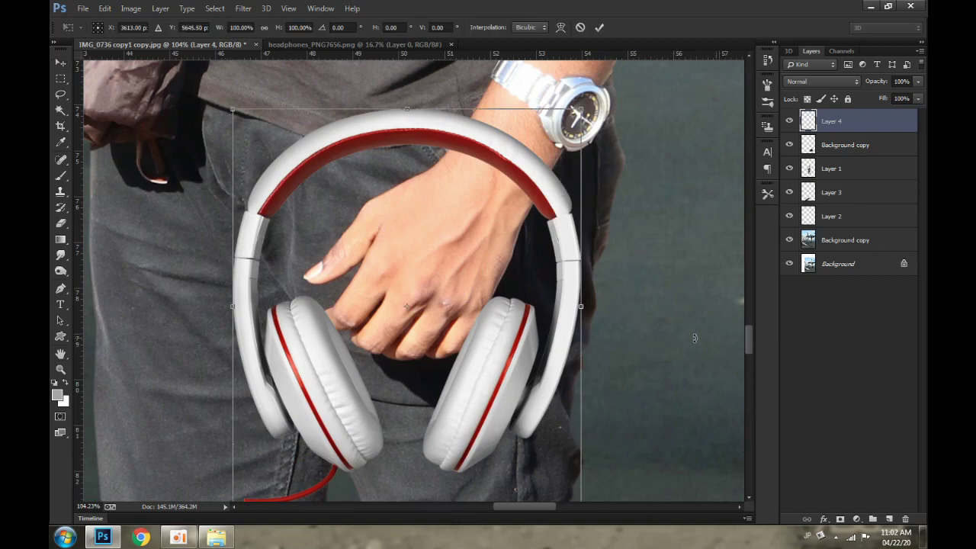
pyautogui.moveTo(608, 108); pyautogui.dragTo(648, 232)
pyautogui.moveTo(573, 158); pyautogui.dragTo(490, 351)
pyautogui.hotkey('ctrl', '0')
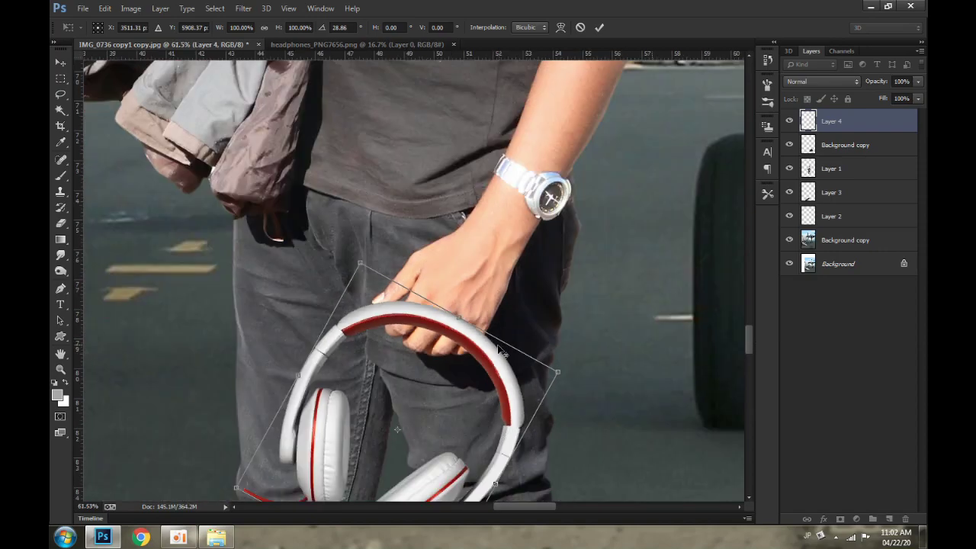
pyautogui.scroll(5, 502, 343)
pyautogui.scroll(5, 503, 342)
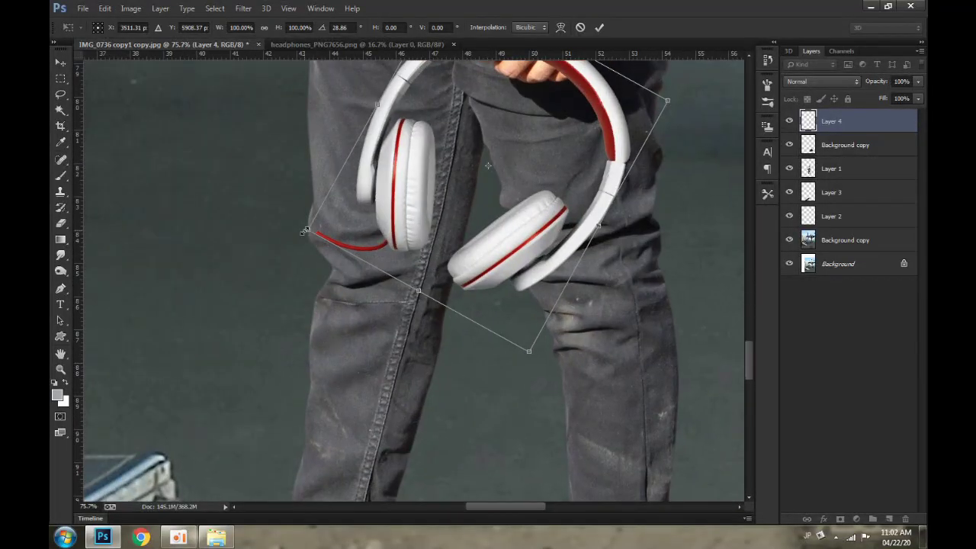
pyautogui.moveTo(303, 227); pyautogui.dragTo(309, 232)
pyautogui.press('Return')
# - Nudge the headphones into the hand and set Layer 4 opacity to 50%
pyautogui.scroll(3, 505, 195)
pyautogui.scroll(3, 534, 213)
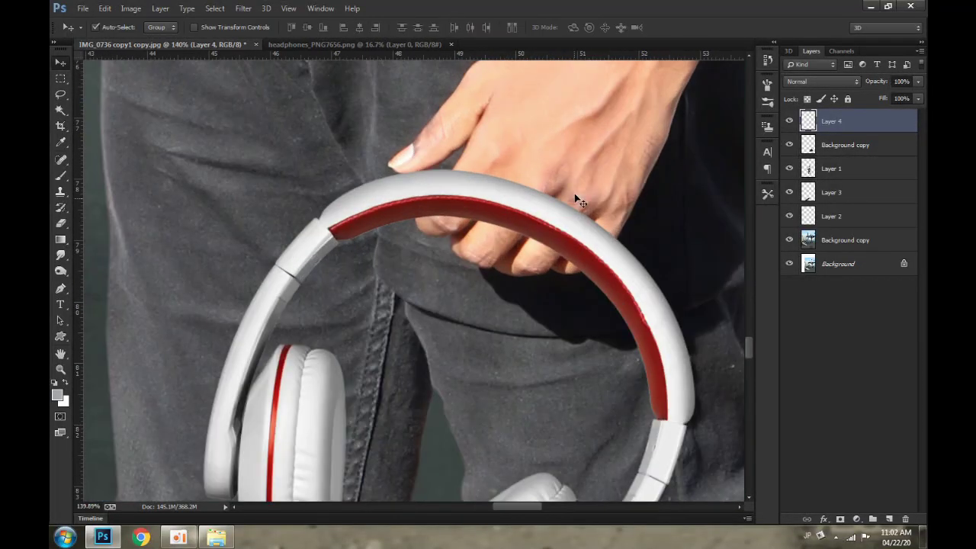
pyautogui.moveTo(568, 221); pyautogui.dragTo(574, 225)
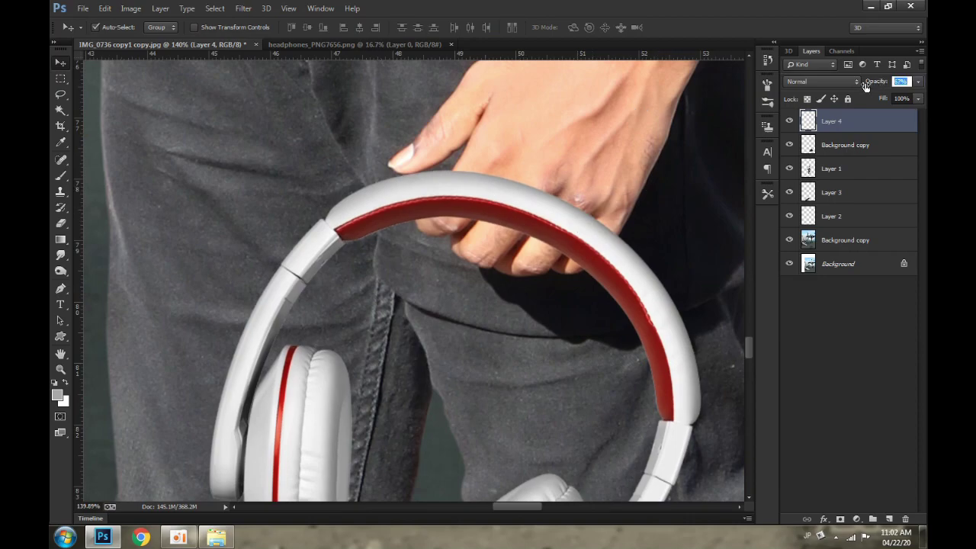
pyautogui.moveTo(866, 86); pyautogui.dragTo(861, 90)
pyautogui.scroll(3, 645, 226)
# - Trace the fingers with the Pen tool, feather 1.5 px, and delete the headband over them
pyautogui.click(61, 287)
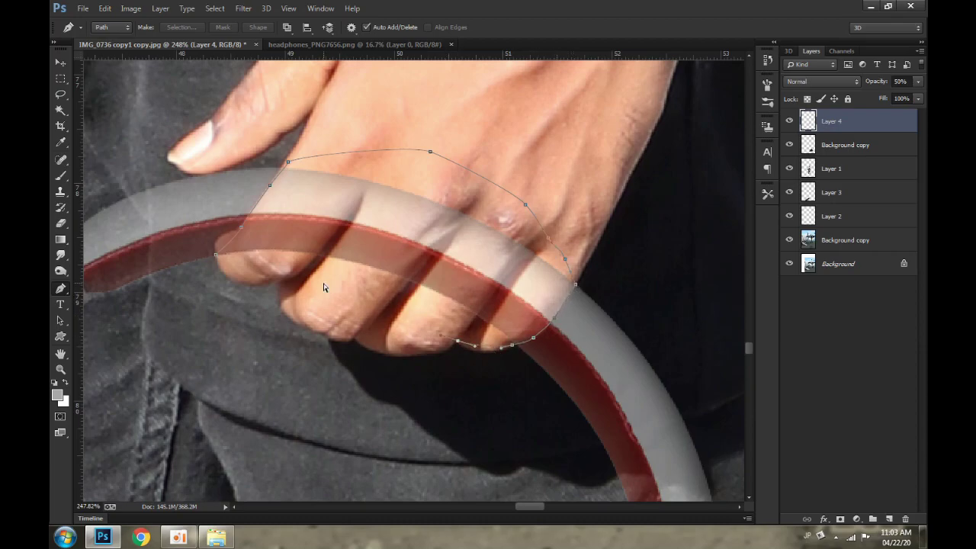
pyautogui.hotkey('shift', 'F6')
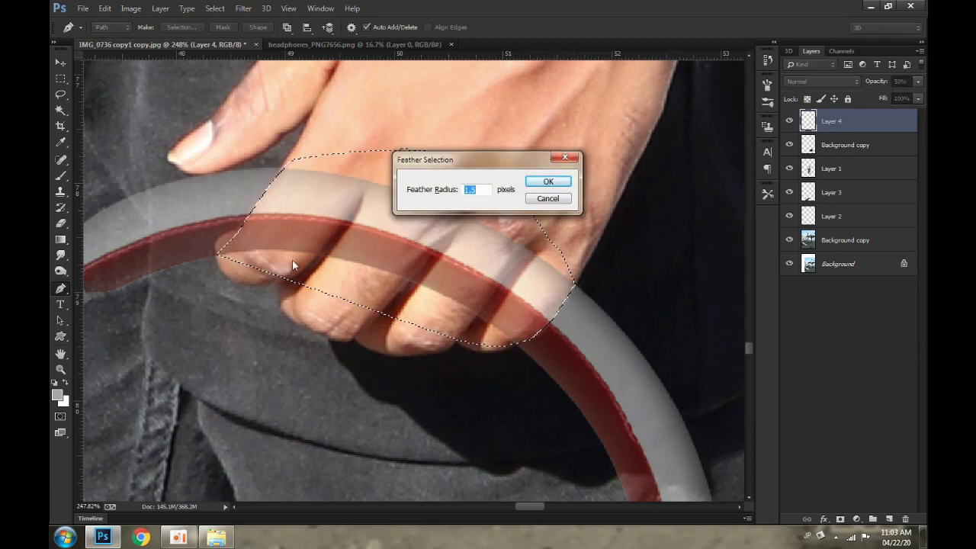
pyautogui.press('Return')
pyautogui.rightClick(382, 240)
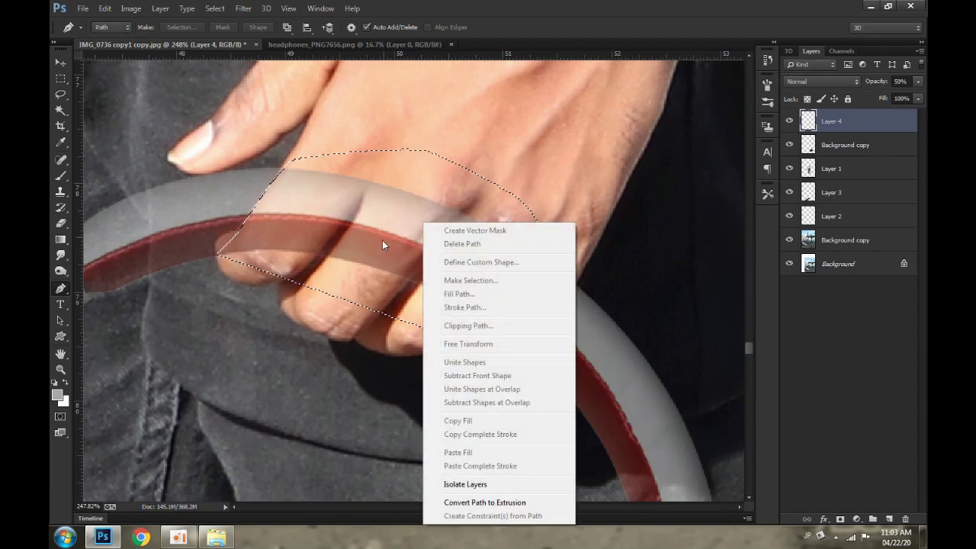
pyautogui.press('Escape')
pyautogui.hotkey('shift', 'F6')
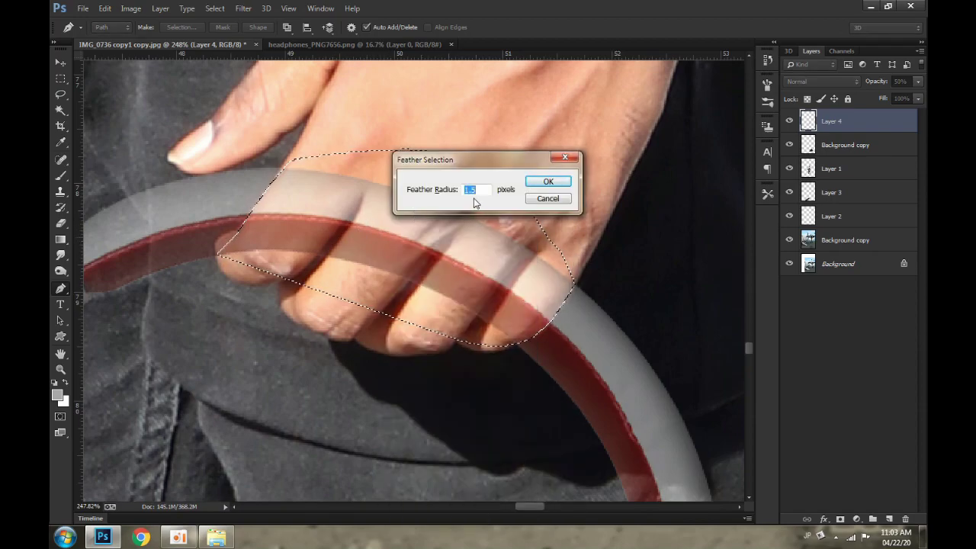
pyautogui.click(548, 183)
pyautogui.press('Delete')
pyautogui.click(61, 62)
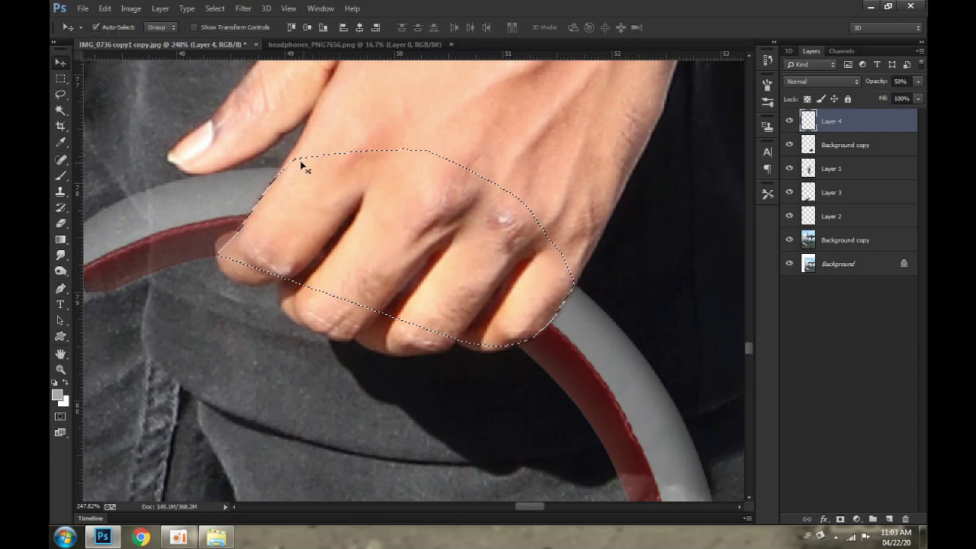
pyautogui.hotkey('ctrl', 'd')
# - Restore the headphones layer to 100% opacity
pyautogui.press('0')
pyautogui.scroll(-3, 280, 203)
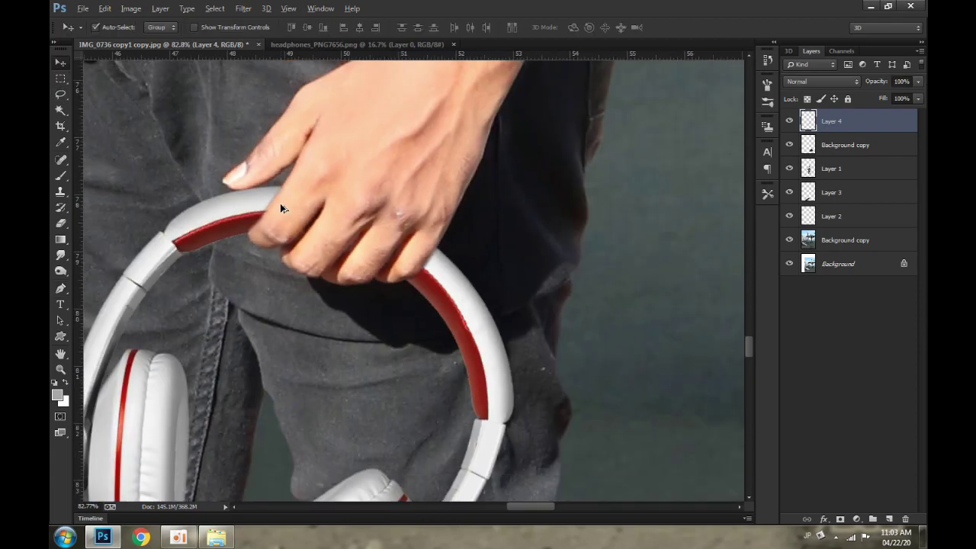
pyautogui.scroll(-3, 304, 235)
pyautogui.scroll(-4, 304, 235)
pyautogui.scroll(-2, 303, 235)
pyautogui.scroll(-2, 304, 235)
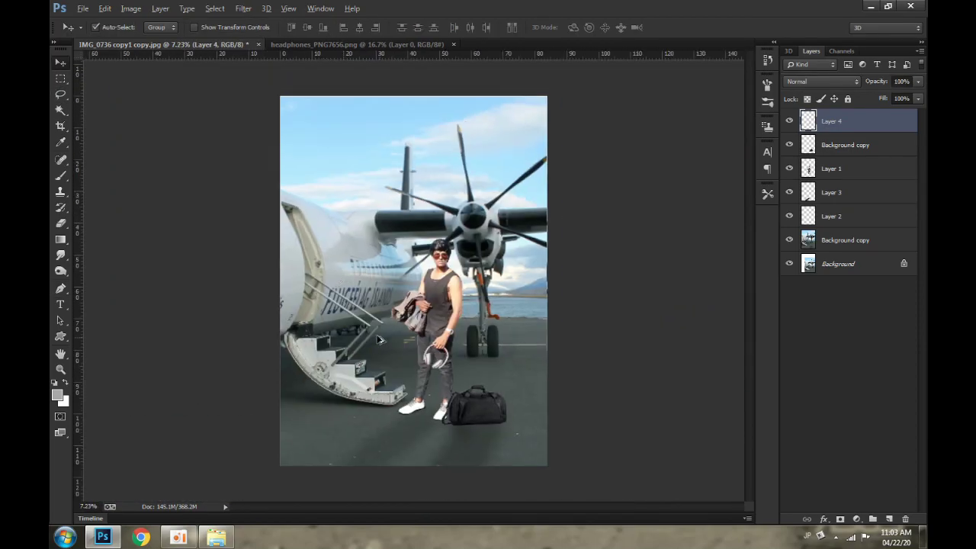
pyautogui.scroll(2, 441, 379)
pyautogui.scroll(1, 440, 379)
pyautogui.scroll(1, 454, 328)
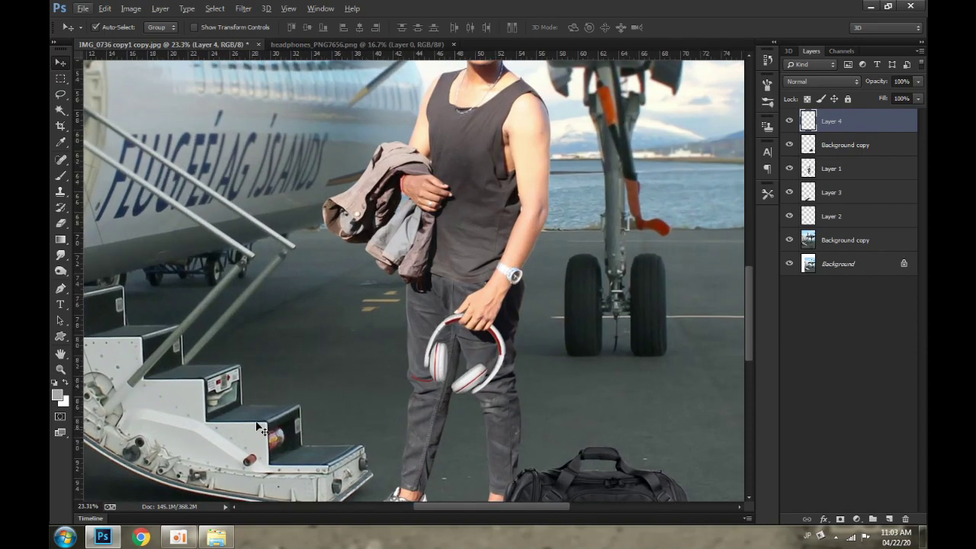
# - Open unnamed.png in Photoshop and drag the phone into the airplane composite
pyautogui.click(218, 538)
pyautogui.moveTo(763, 109)
pyautogui.mouseDown()
pyautogui.moveTo(113, 542)
pyautogui.moveTo(418, 40)
pyautogui.mouseUp()
pyautogui.click(418, 42)
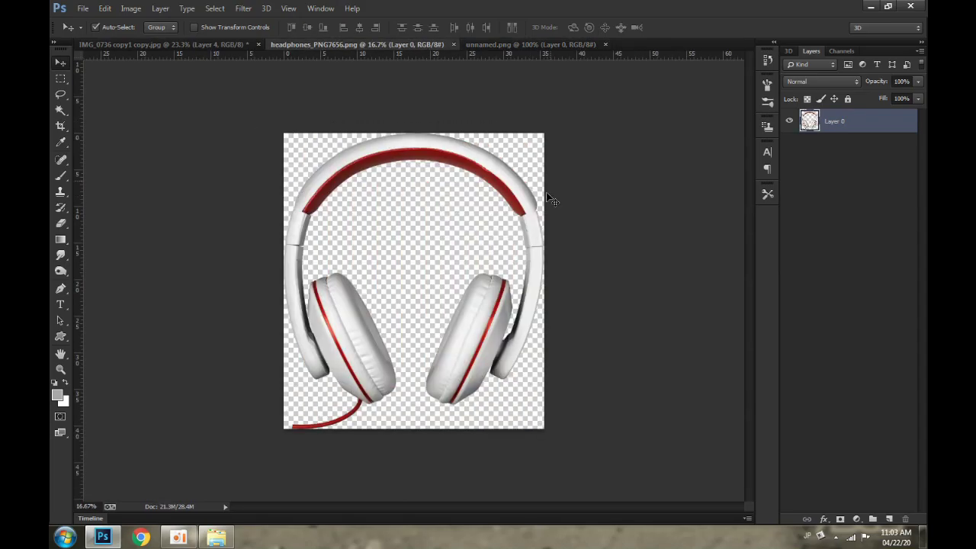
pyautogui.click(453, 44)
pyautogui.moveTo(415, 184); pyautogui.dragTo(395, 178)
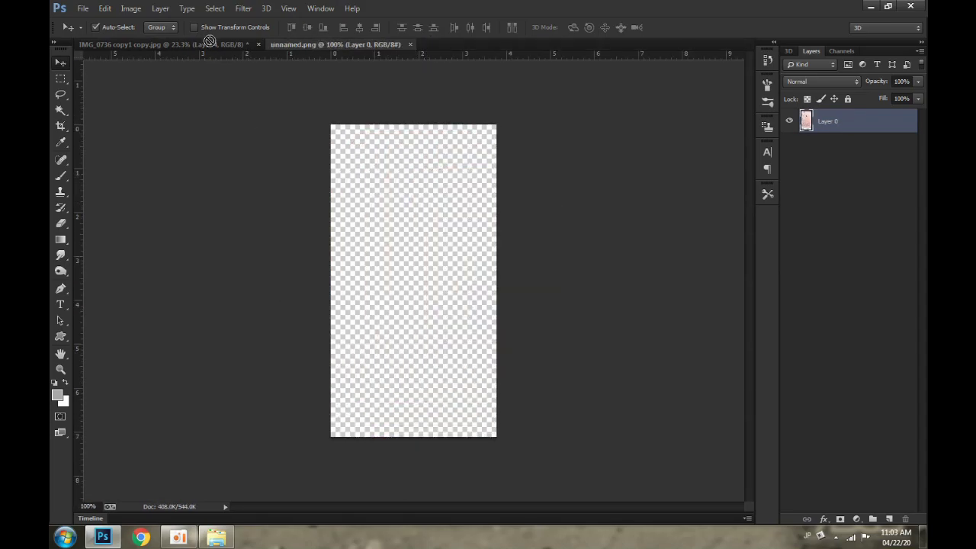
# - Scale the phone down, rotate it 30° onto the hand, and set opacity to 66%
pyautogui.scroll(2, 458, 185)
pyautogui.scroll(2, 458, 185)
pyautogui.scroll(2, 460, 188)
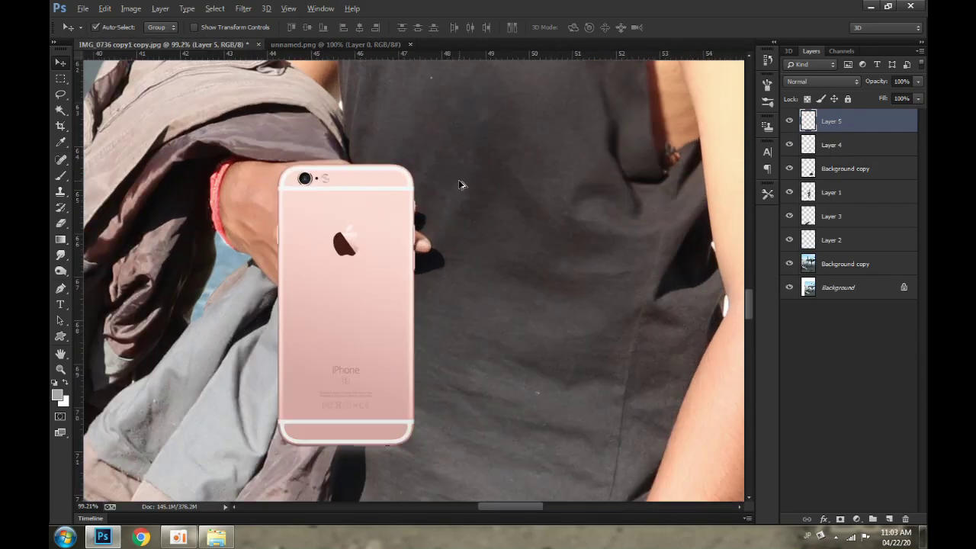
pyautogui.scroll(1, 459, 188)
pyautogui.scroll(1, 508, 196)
pyautogui.hotkey('ctrl', 't')
pyautogui.moveTo(485, 176)
pyautogui.mouseDown()
pyautogui.moveTo(464, 229)
pyautogui.moveTo(534, 246)
pyautogui.mouseUp()
pyautogui.moveTo(454, 313); pyautogui.dragTo(458, 232)
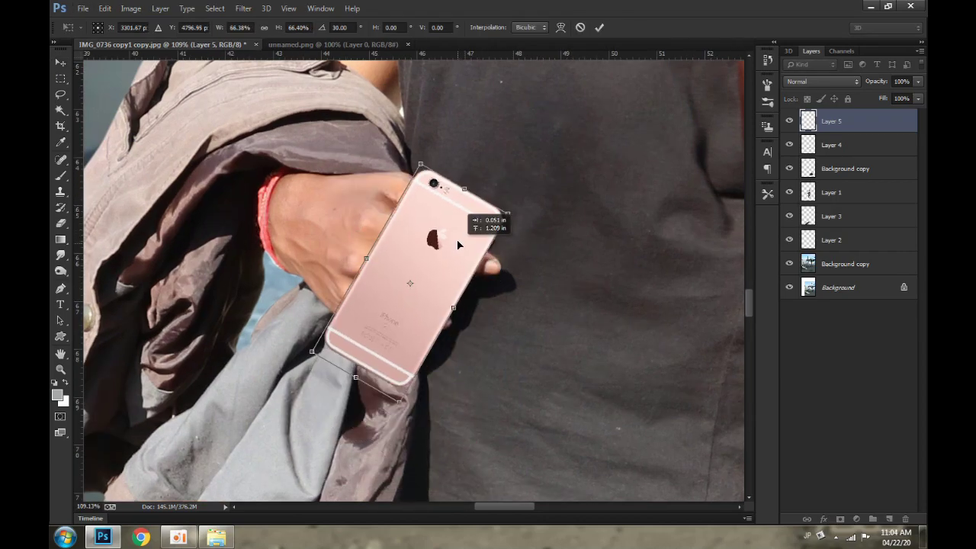
pyautogui.moveTo(878, 84); pyautogui.dragTo(862, 87)
# - Nudge the phone up-right, ease its rotation to about 28.8°, and commit
pyautogui.scroll(3, 510, 244)
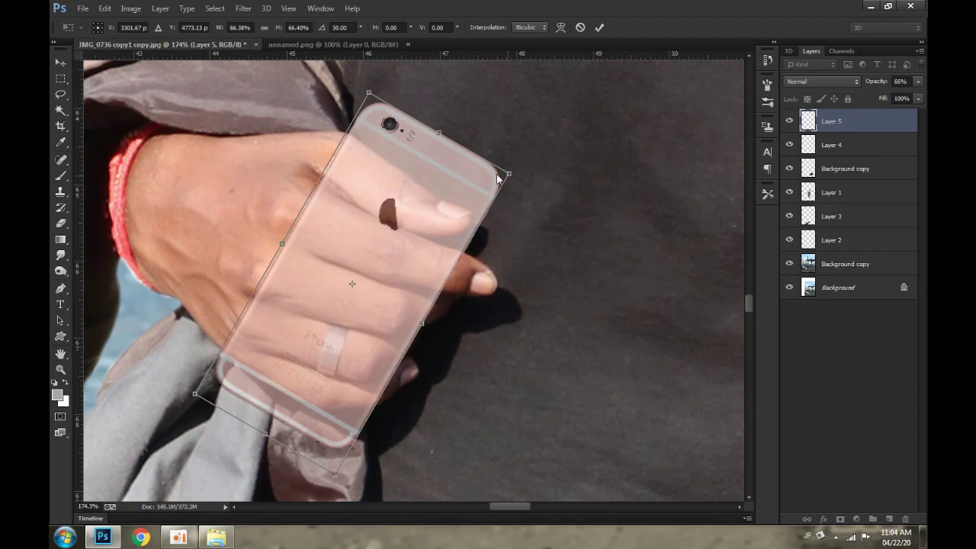
pyautogui.moveTo(429, 205); pyautogui.dragTo(440, 189)
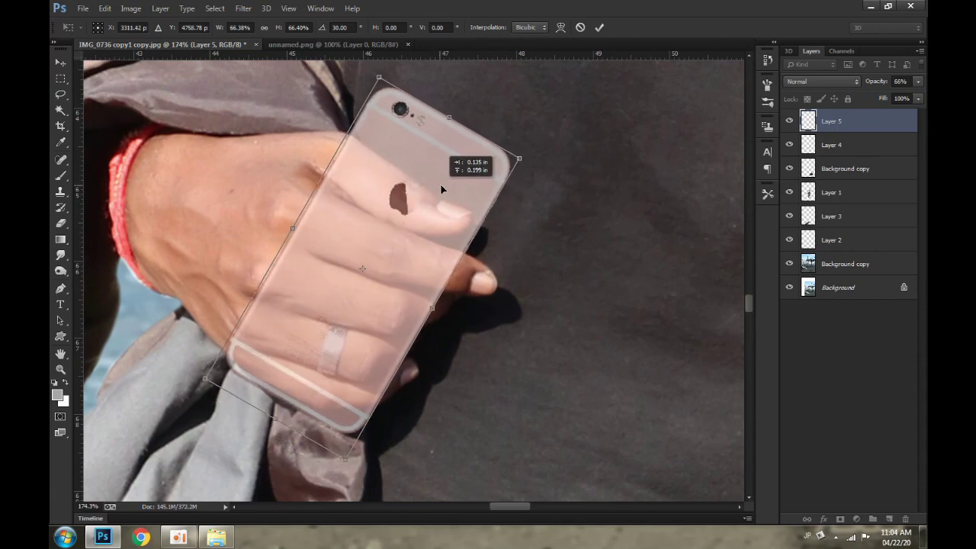
pyautogui.moveTo(543, 204); pyautogui.dragTo(545, 199)
pyautogui.press('Return')
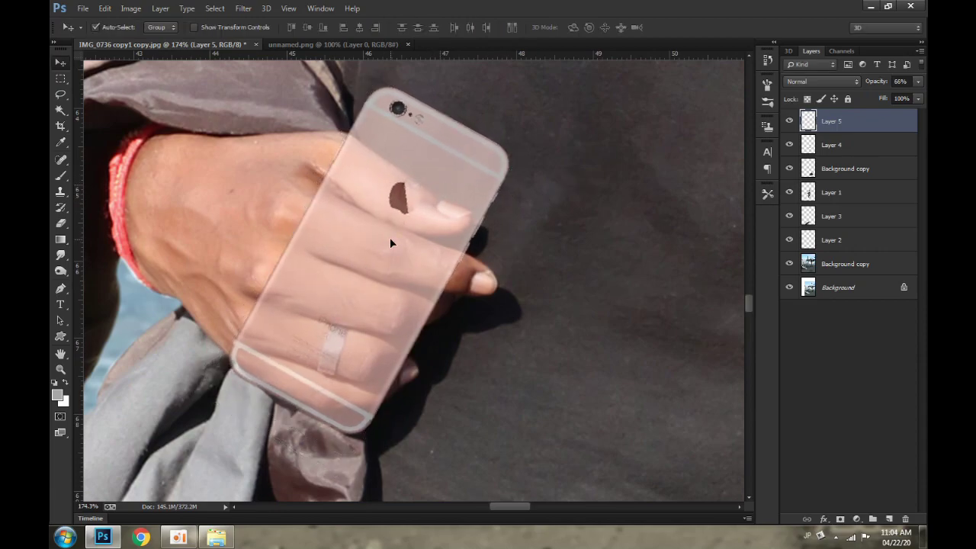
pyautogui.scroll(1, 484, 271)
pyautogui.scroll(1, 458, 300)
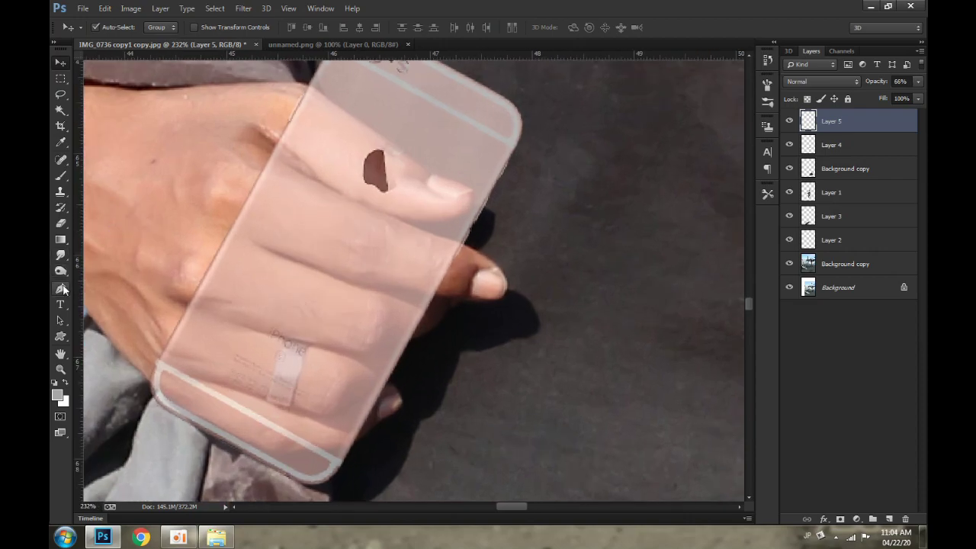
# - Delete the phone over a 1.5 px-feathered Pen outline of the fingers, then restore 100% opacity
pyautogui.click(61, 289)
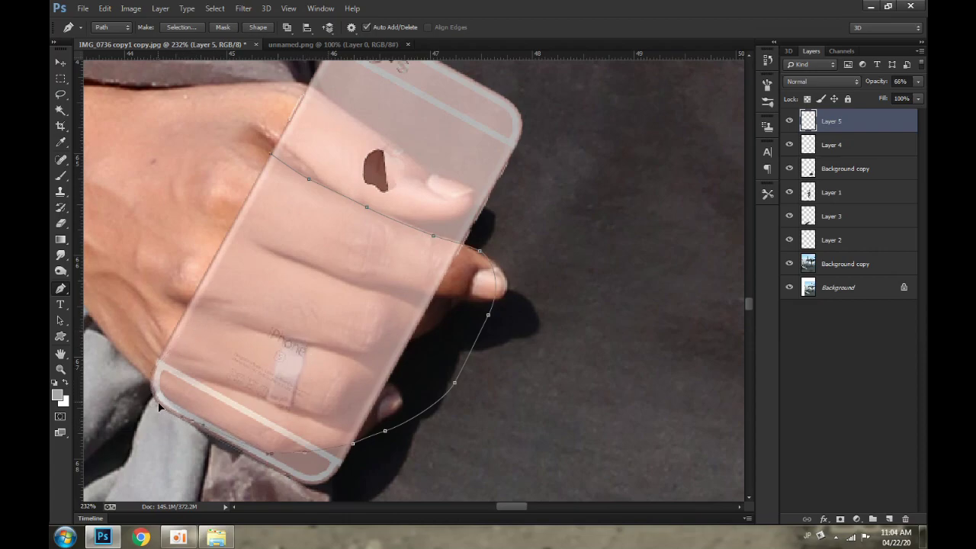
pyautogui.hotkey('ctrl', 'Return')
pyautogui.hotkey('shift', 'F6')
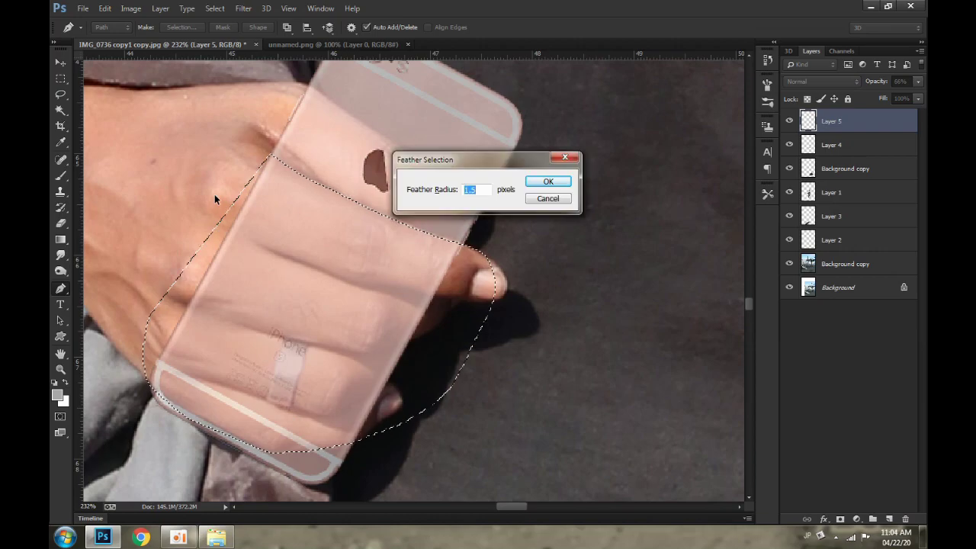
pyautogui.press('Return')
pyautogui.press('Delete')
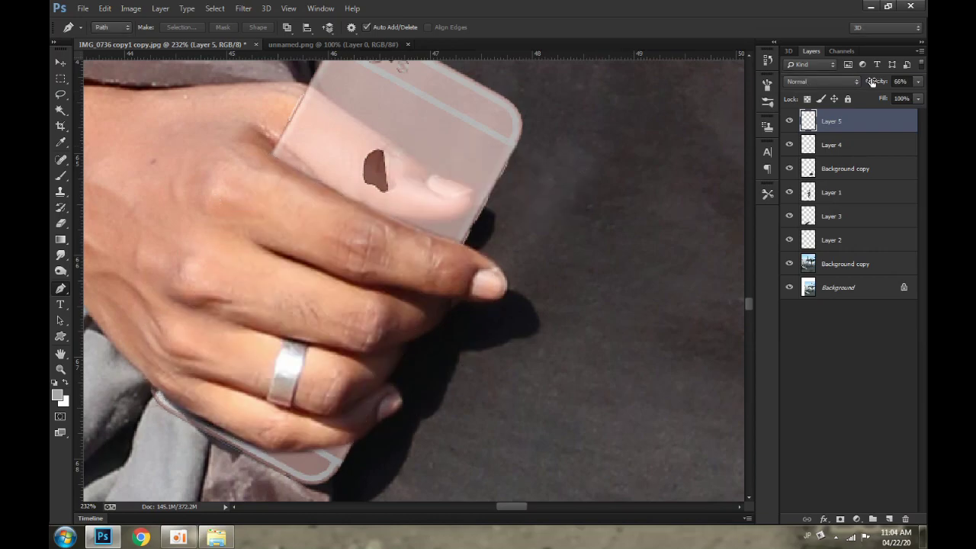
pyautogui.moveTo(872, 82); pyautogui.dragTo(918, 101)
# - Return to the Move tool and scroll around the Layers panel
pyautogui.click(60, 63)
pyautogui.scroll(-3, 431, 283)
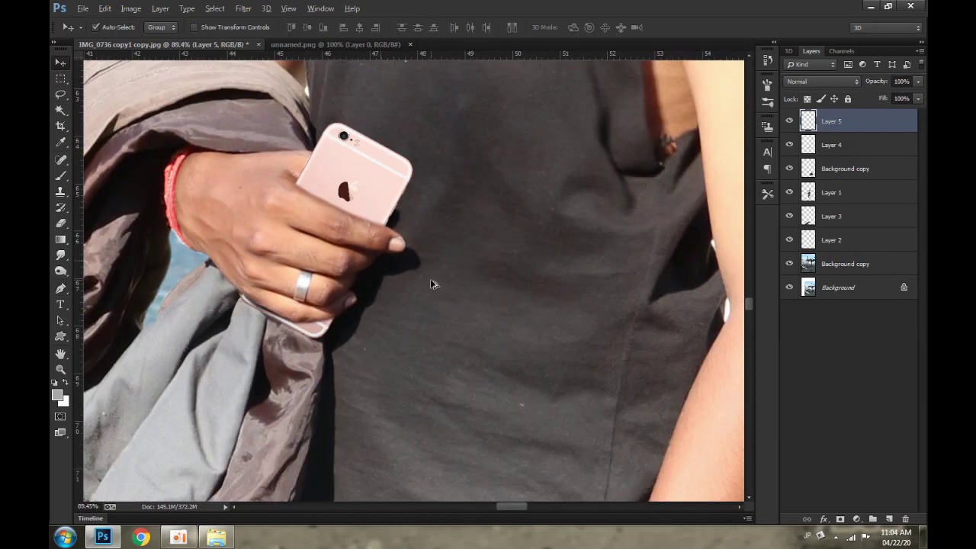
pyautogui.scroll(-3, 447, 285)
pyautogui.scroll(-3, 446, 286)
pyautogui.scroll(-2, 447, 288)
pyautogui.scroll(1, 447, 288)
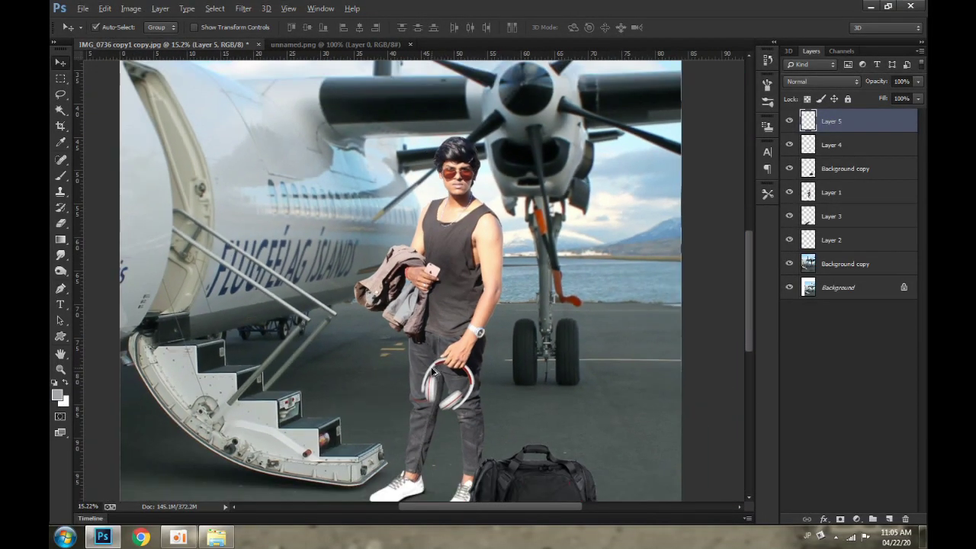
pyautogui.scroll(1, 531, 296)
pyautogui.scroll(1, 453, 281)
pyautogui.scroll(1, 431, 430)
pyautogui.scroll(3, 427, 433)
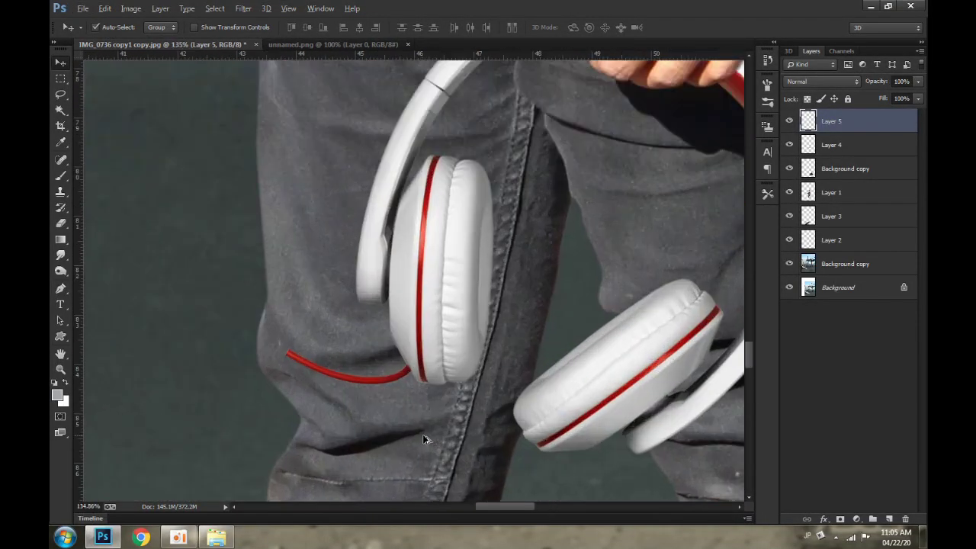
pyautogui.scroll(1, 313, 349)
pyautogui.scroll(-2, 355, 305)
pyautogui.scroll(-1, 487, 375)
pyautogui.scroll(-3, 487, 376)
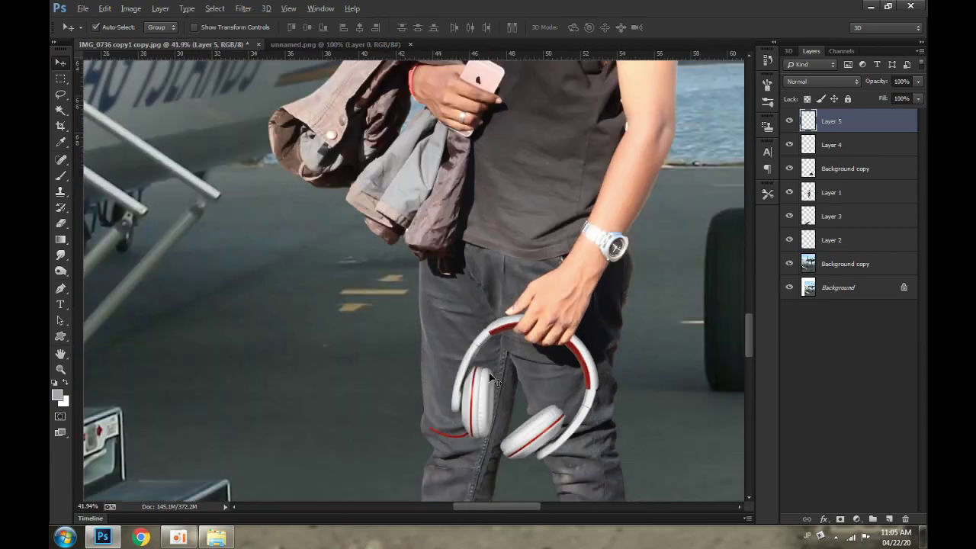
# - Add a new empty Layer 6, set the background colour, and select the Brush tool
pyautogui.click(889, 520)
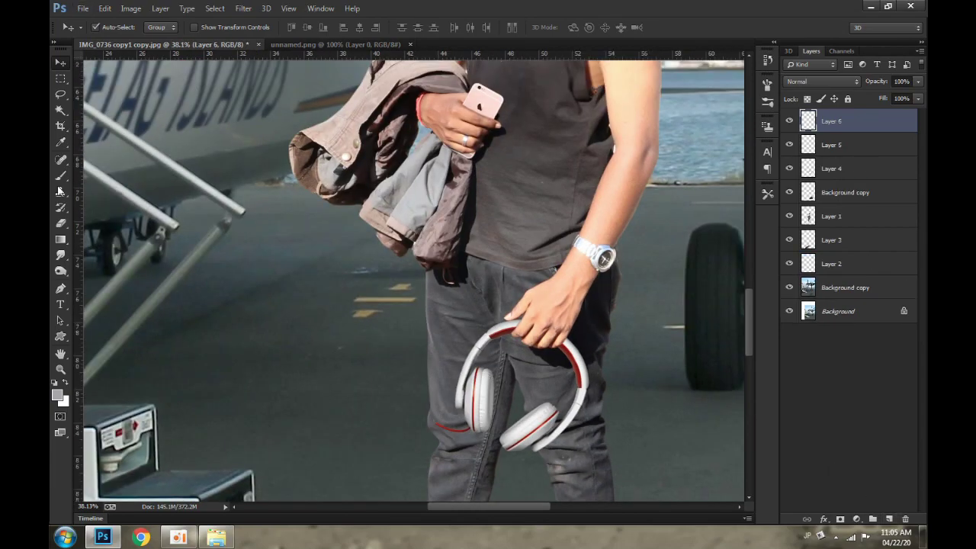
pyautogui.click(61, 142)
pyautogui.click(65, 400)
pyautogui.press('Return')
pyautogui.press('b')
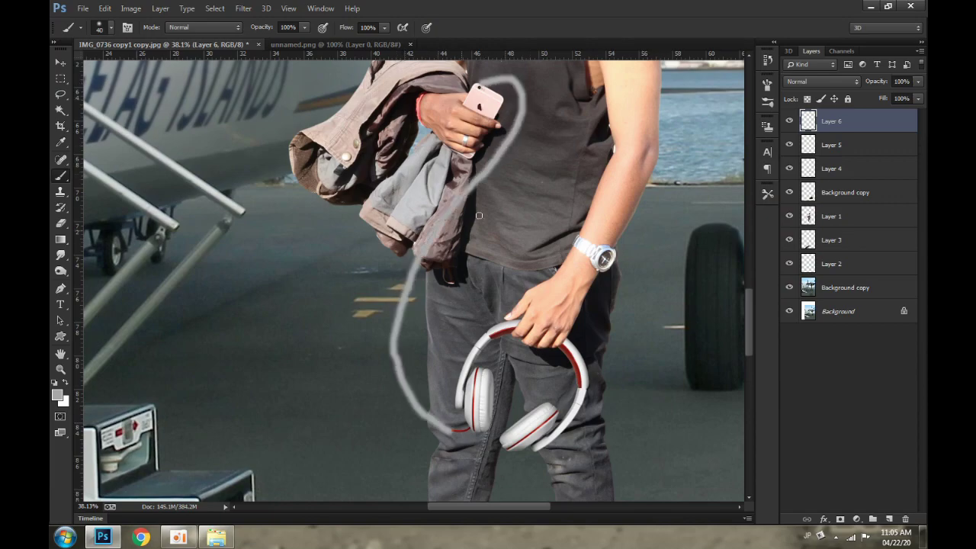
# - Lasso the red cable stub beside the headphone cup and copy it from Layer 4 to Layer 7
pyautogui.press('v')
pyautogui.scroll(5, 466, 347)
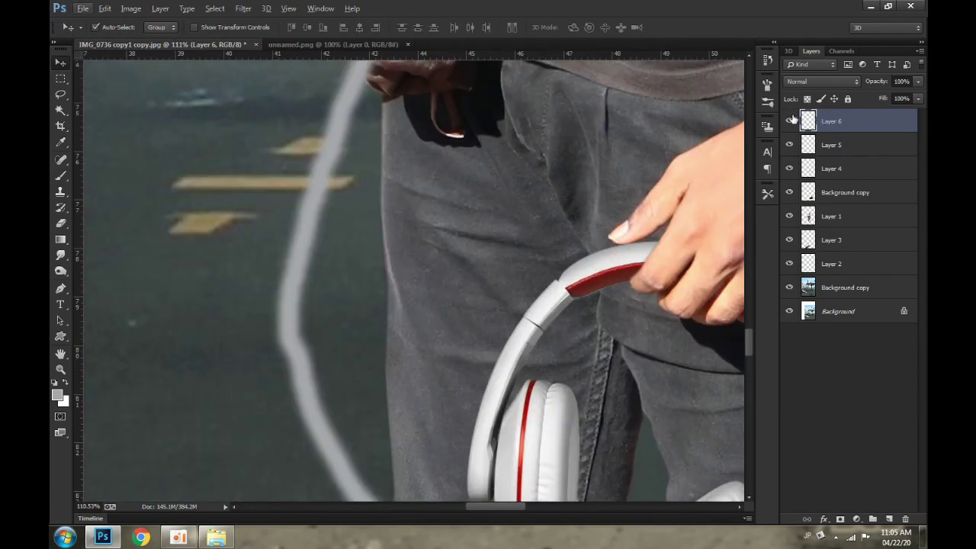
pyautogui.moveTo(510, 219); pyautogui.dragTo(495, 61)
pyautogui.scroll(3, 266, 219)
pyautogui.press('l')
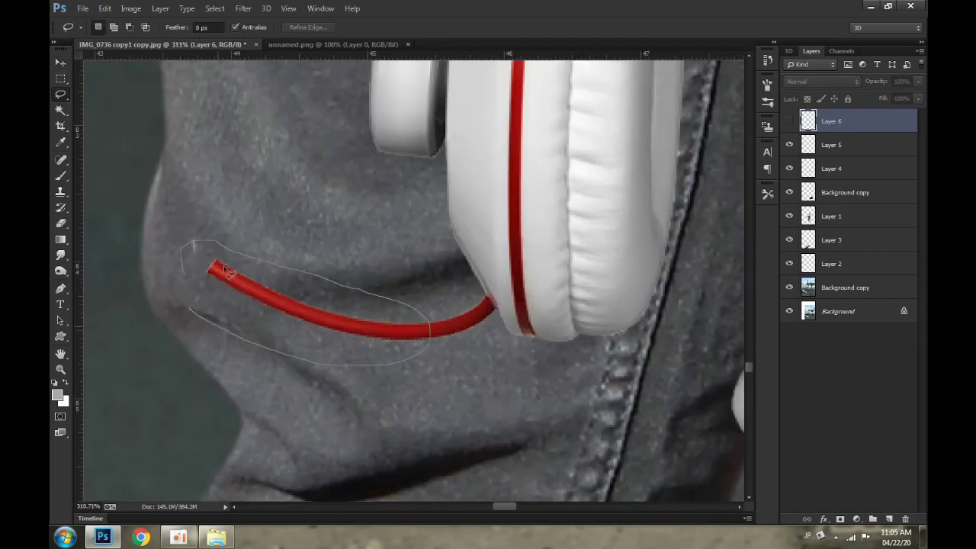
pyautogui.moveTo(227, 273); pyautogui.dragTo(196, 243)
pyautogui.click(790, 146)
pyautogui.click(873, 173)
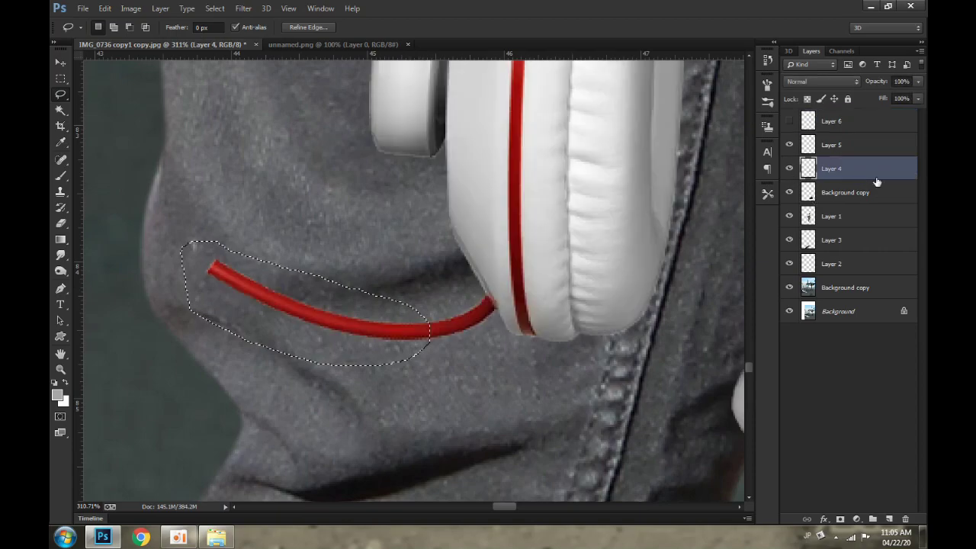
pyautogui.hotkey('ctrl', 'j')
pyautogui.scroll(-3, 489, 260)
# - Stretch the Layer 7 red cable piece very wide to both sides
pyautogui.scroll(-3, 489, 267)
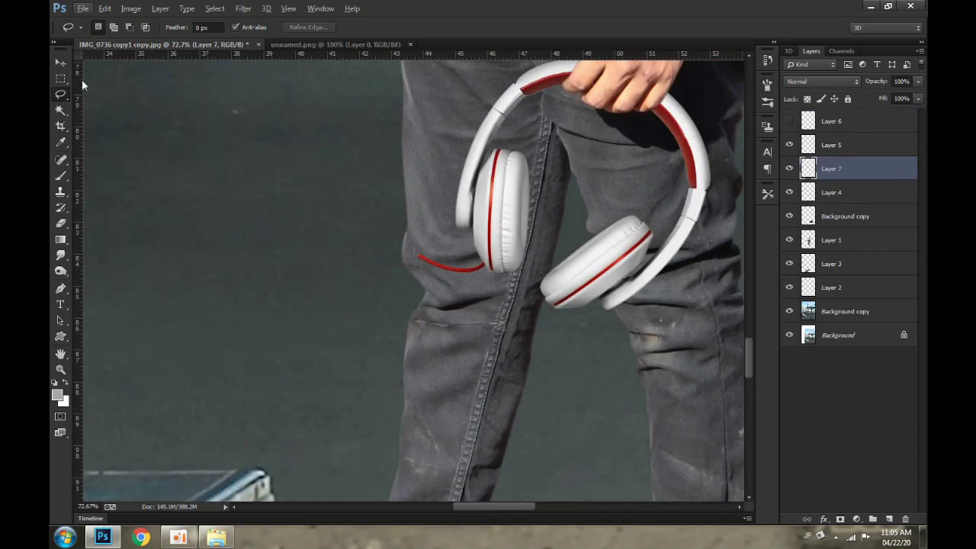
pyautogui.press('v')
pyautogui.hotkey('ctrl', 't')
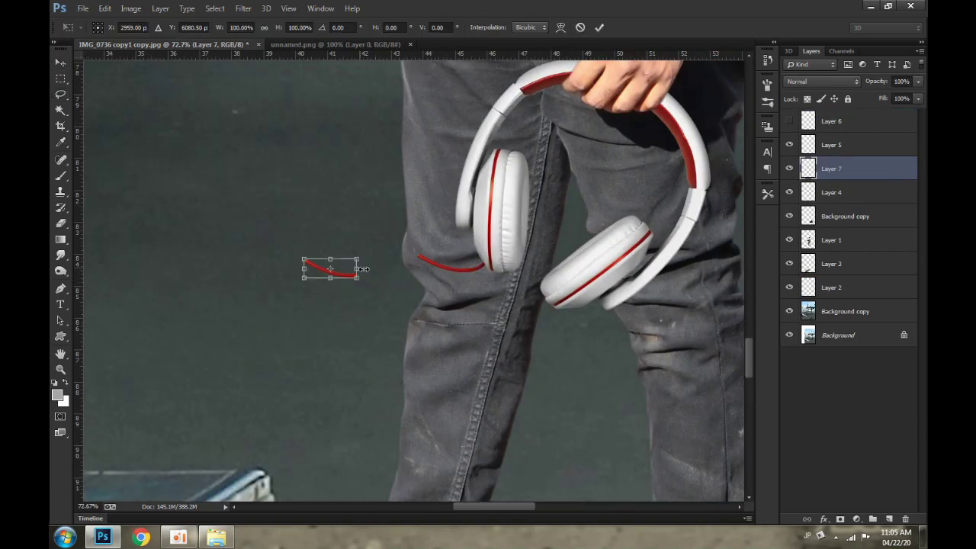
pyautogui.moveTo(356, 273); pyautogui.dragTo(534, 270)
pyautogui.scroll(-3, 591, 282)
pyautogui.scroll(-2, 591, 286)
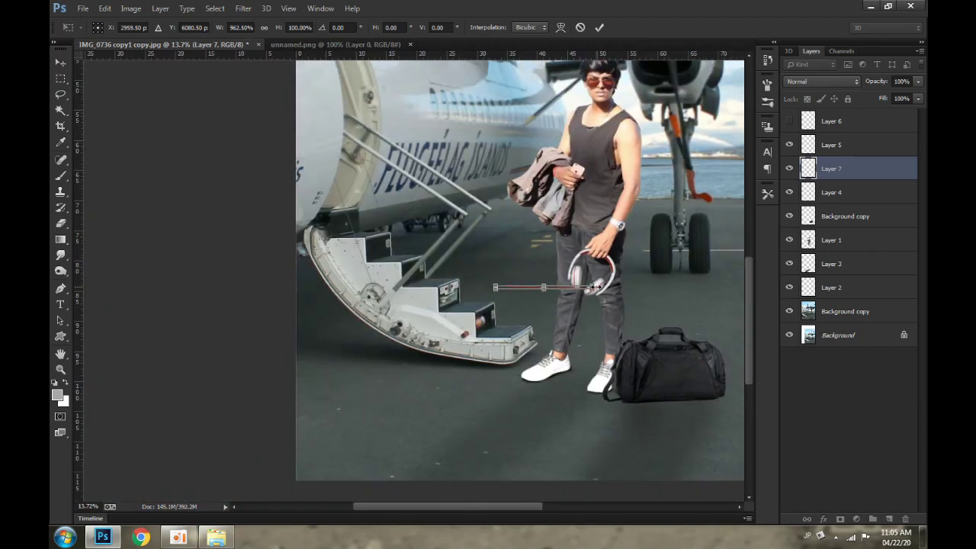
pyautogui.moveTo(595, 287); pyautogui.dragTo(737, 291)
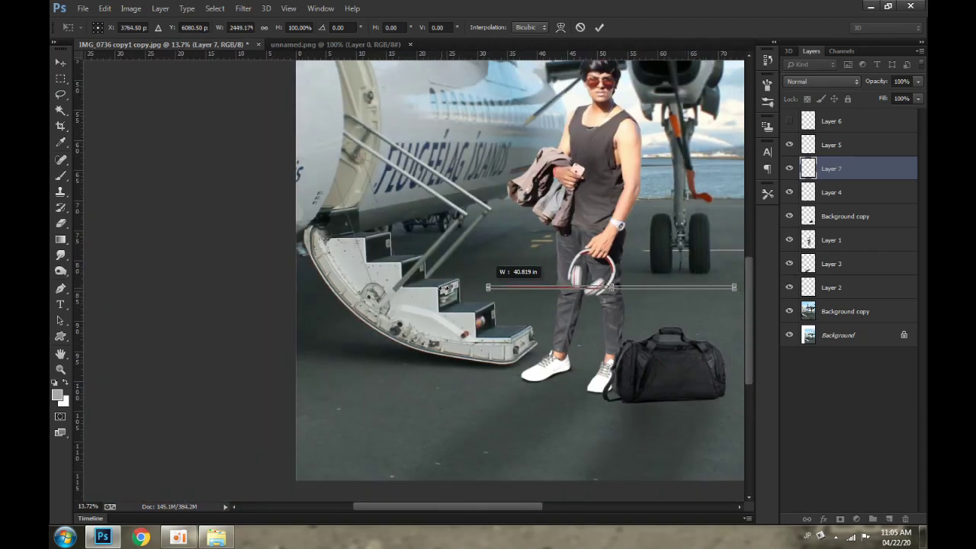
pyautogui.moveTo(488, 287)
pyautogui.mouseDown()
pyautogui.moveTo(317, 288)
pyautogui.moveTo(335, 288)
pyautogui.mouseUp()
pyautogui.click(603, 27)
# - Marquee the red line's excess right of the headphones, remove it, and move the line down-left
pyautogui.scroll(2, 625, 276)
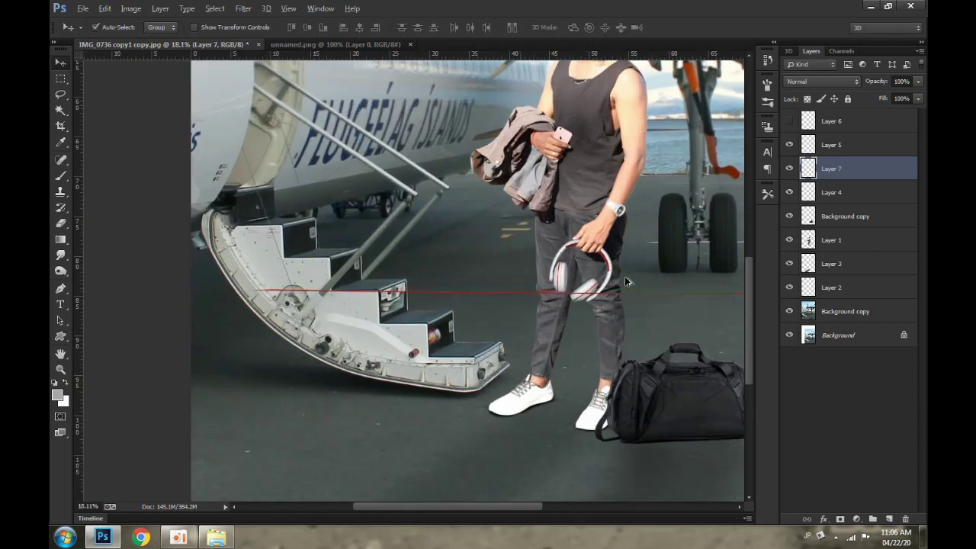
pyautogui.scroll(2, 625, 276)
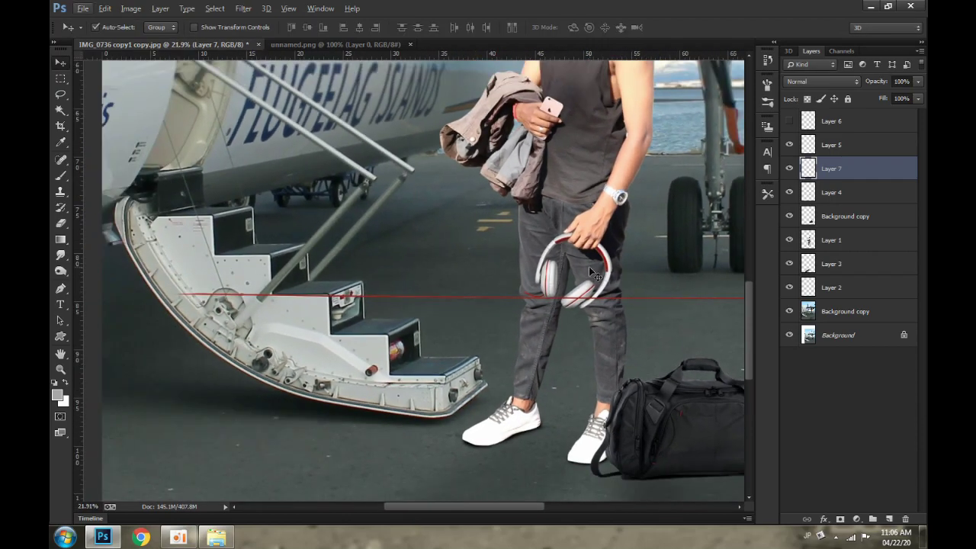
pyautogui.scroll(4, 573, 311)
pyautogui.scroll(4, 574, 312)
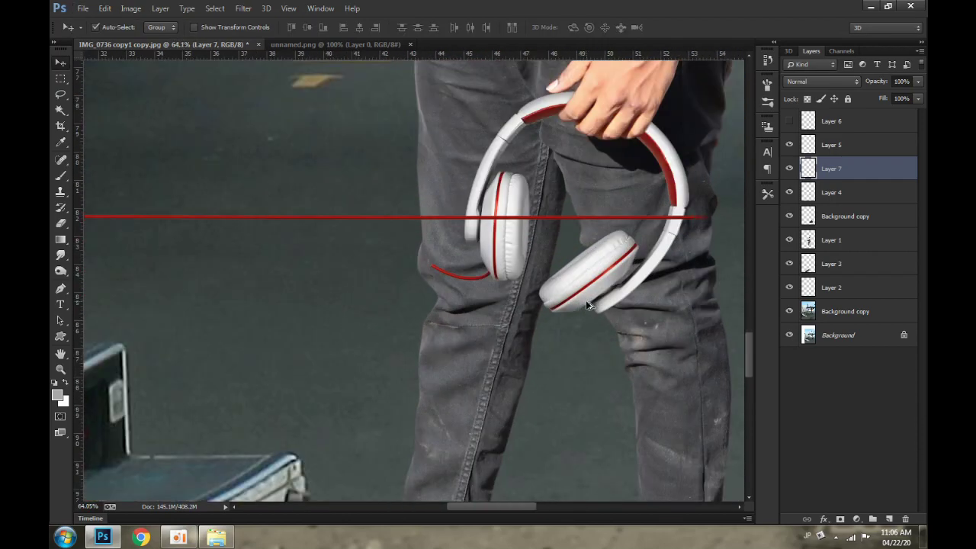
pyautogui.scroll(1, 573, 312)
pyautogui.scroll(2, 573, 311)
pyautogui.click(60, 78)
pyautogui.hscroll(3, 650, 263)
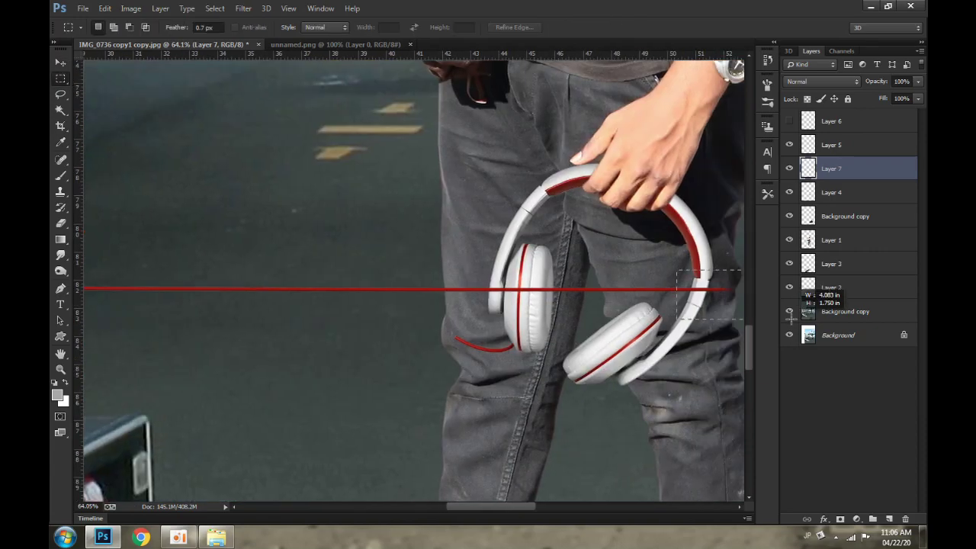
pyautogui.moveTo(619, 271); pyautogui.dragTo(720, 308)
pyautogui.click(60, 62)
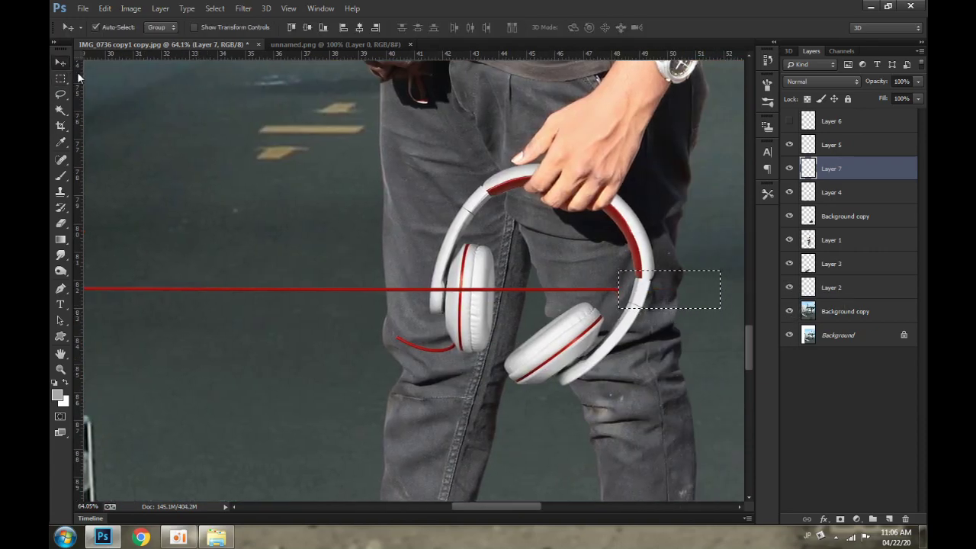
pyautogui.hotkey('ctrl', 'd')
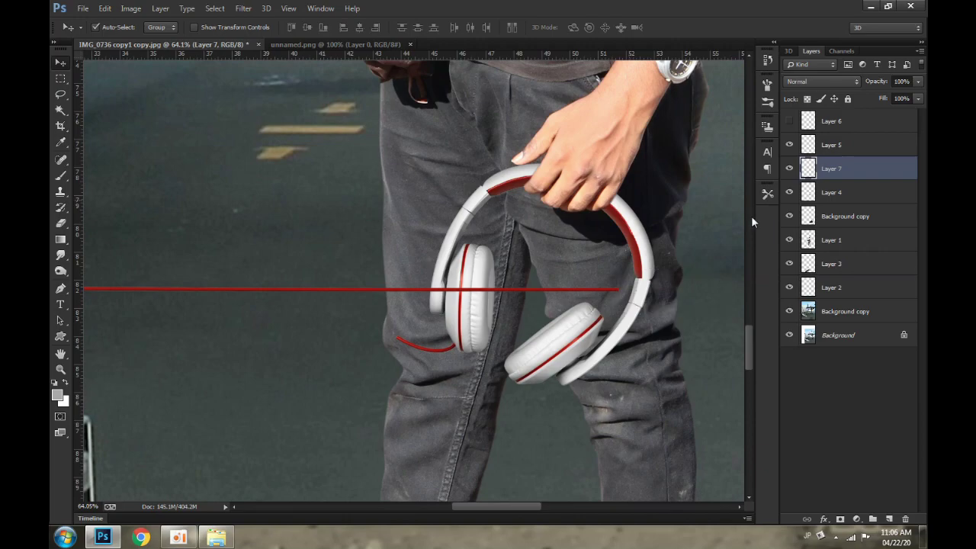
pyautogui.moveTo(610, 296)
pyautogui.mouseDown()
pyautogui.moveTo(429, 331)
pyautogui.moveTo(477, 366)
pyautogui.moveTo(481, 428)
pyautogui.moveTo(467, 458)
pyautogui.mouseUp()
# - Rotate the red line to slope up-left and move it to meet the headphone cup
pyautogui.hotkey('ctrl', 't')
pyautogui.moveTo(320, 381); pyautogui.dragTo(275, 289)
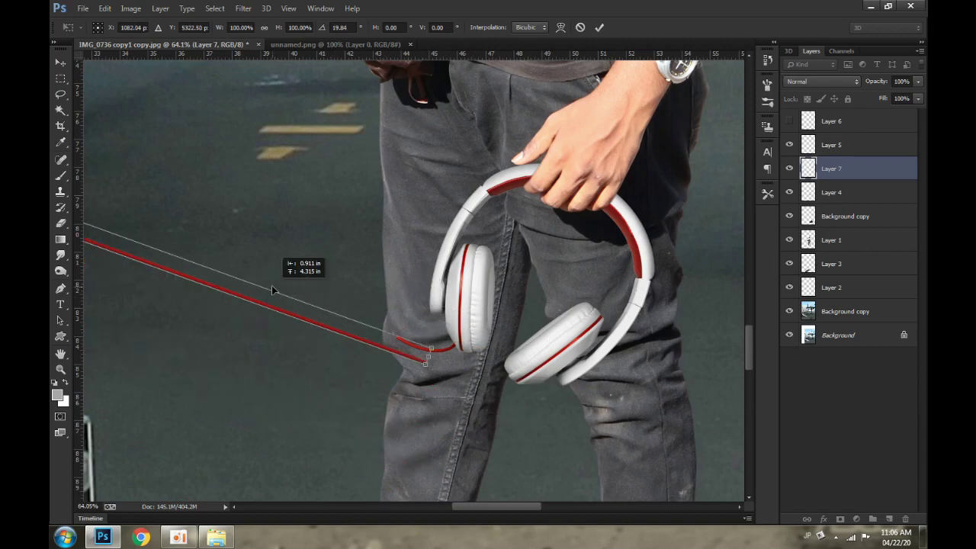
pyautogui.moveTo(311, 371)
pyautogui.mouseDown()
pyautogui.moveTo(333, 333)
pyautogui.moveTo(333, 307)
pyautogui.mouseUp()
pyautogui.press('Return')
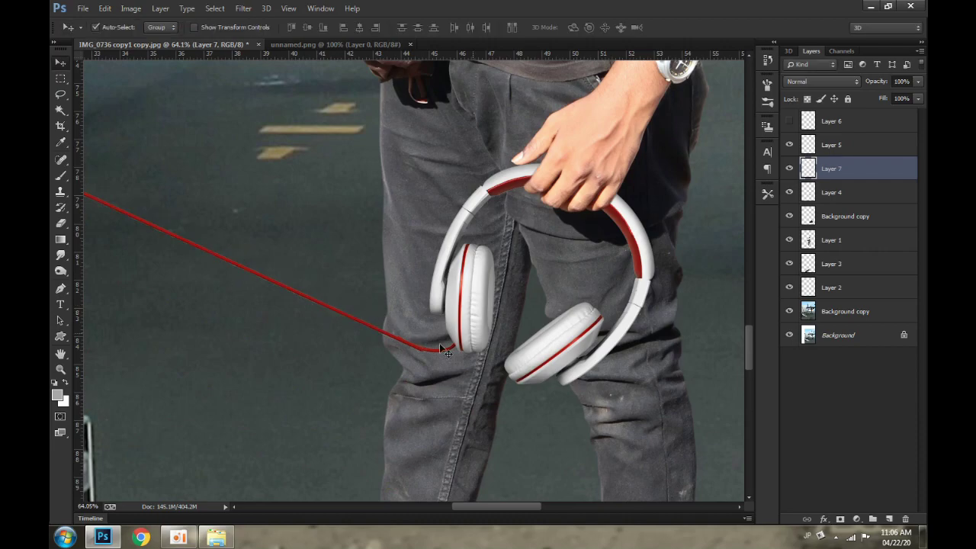
pyautogui.scroll(3, 439, 344)
pyautogui.scroll(3, 408, 370)
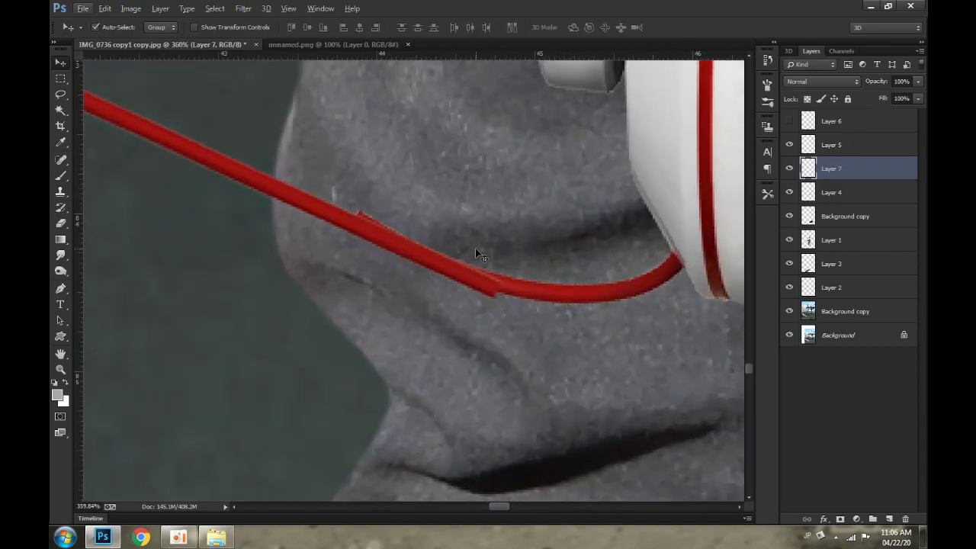
pyautogui.scroll(-5, 456, 271)
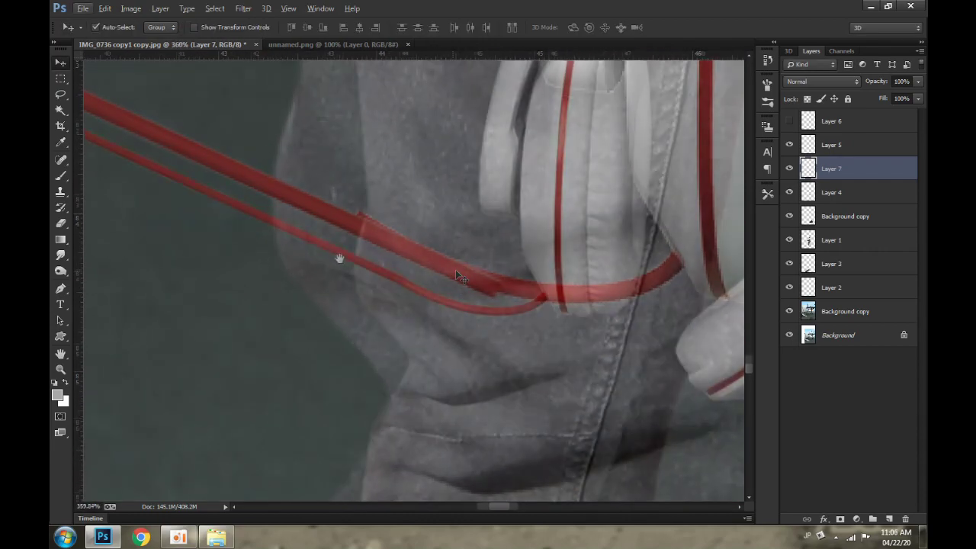
# - Show the grey Layer 6 cable again and raise the red Layer 7 to the top
pyautogui.click(790, 121)
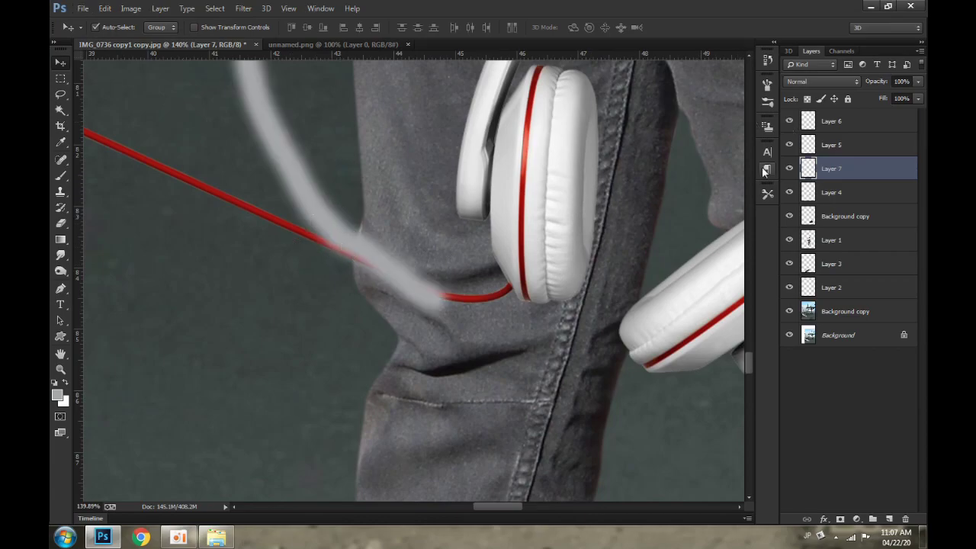
pyautogui.hotkey('ctrl', ']')
pyautogui.hotkey('ctrl', ']')
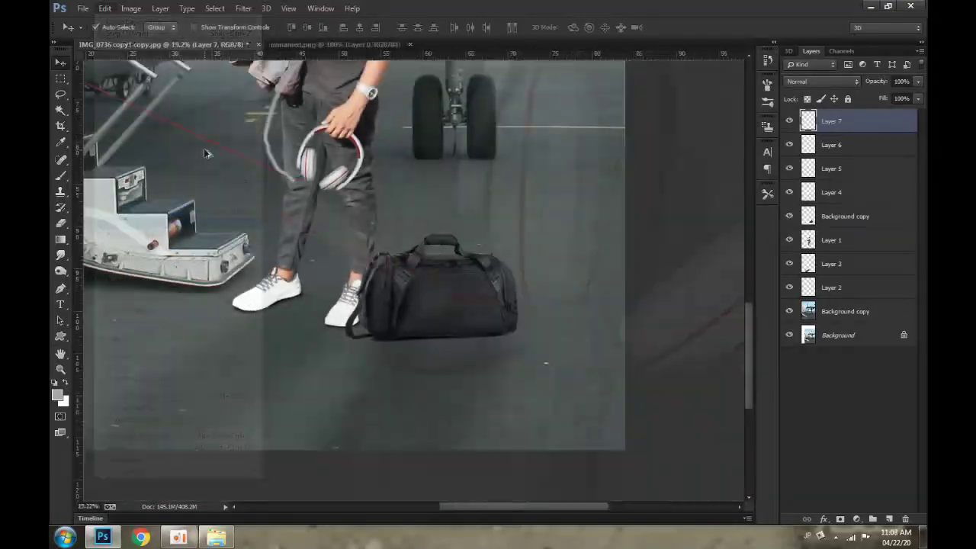
pyautogui.scroll(5, 204, 154)
pyautogui.click(104, 8)
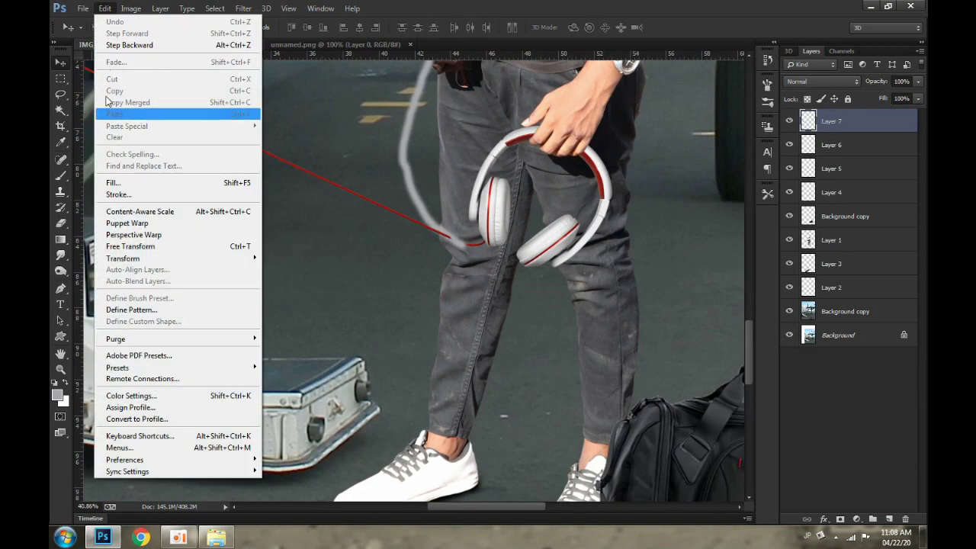
pyautogui.press('Escape')
pyautogui.scroll(-2, 344, 175)
# - Marquee the far end of the red cable and make Layer 7 active again
pyautogui.press('m')
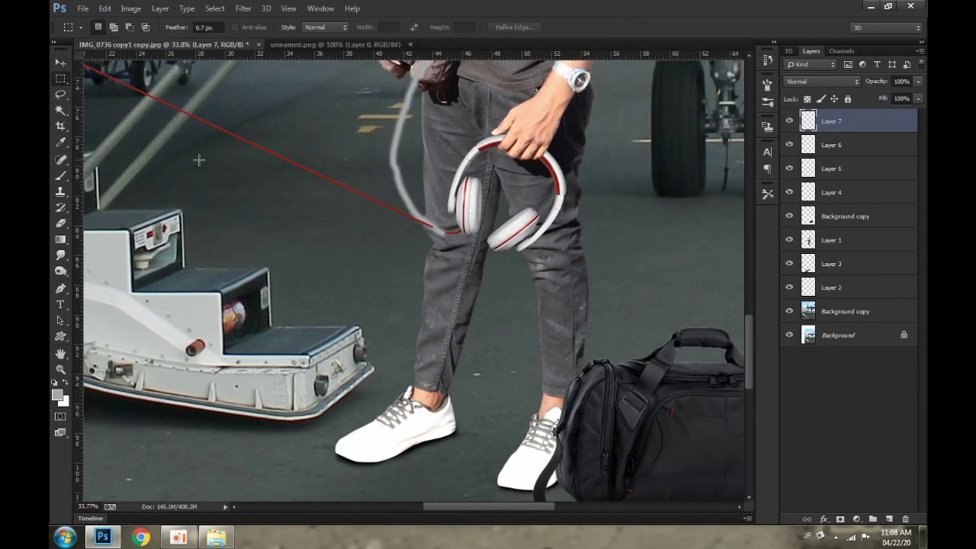
pyautogui.moveTo(198, 160); pyautogui.dragTo(57, 59)
pyautogui.scroll(-10, 562, 296)
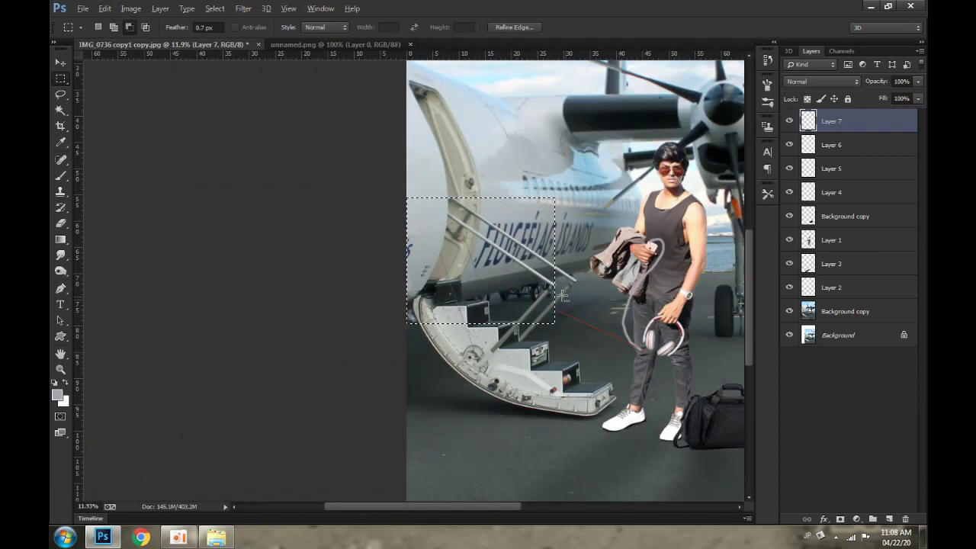
pyautogui.scroll(8, 562, 295)
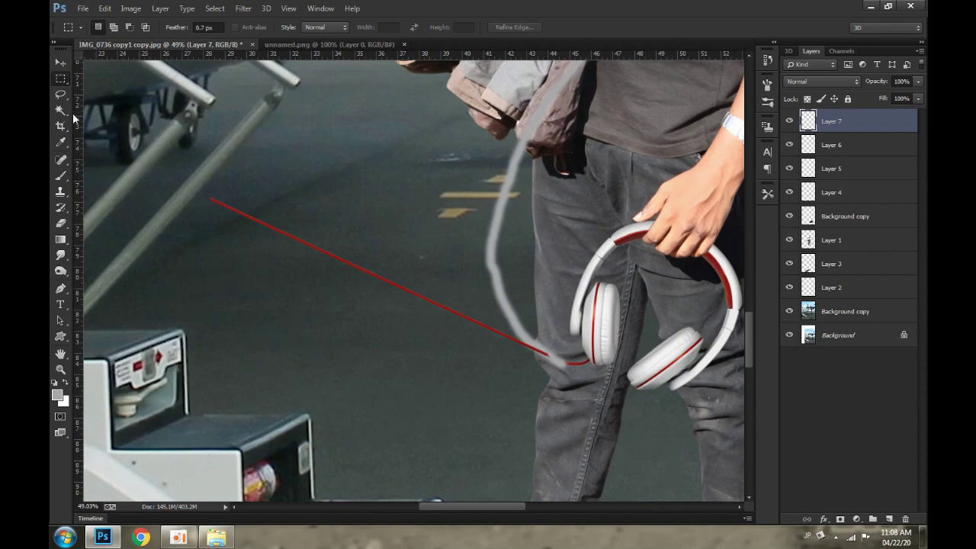
pyautogui.click(62, 63)
pyautogui.click(398, 291)
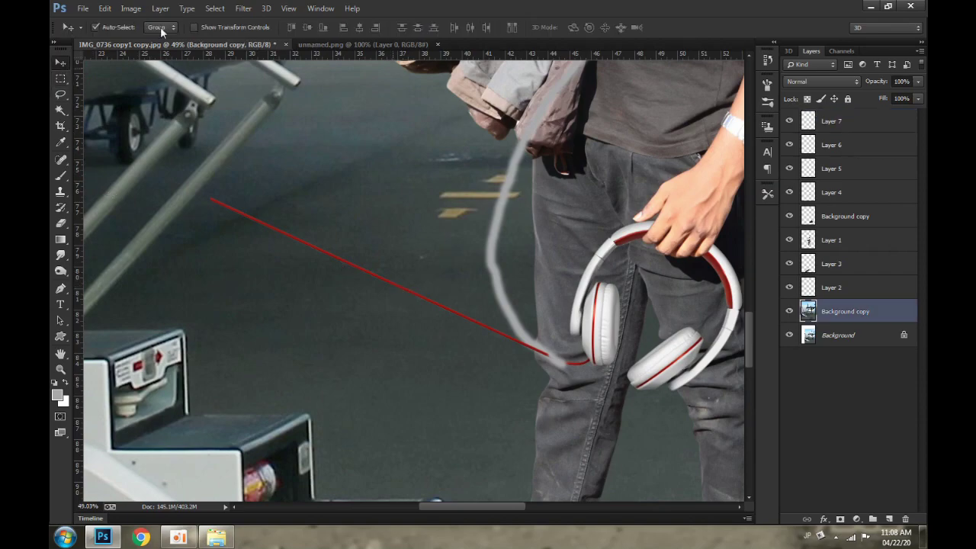
pyautogui.click(813, 122)
# - Puppet-warp Layer 7, pinning the cable end and bending the lower cable toward the grey path
pyautogui.click(104, 9)
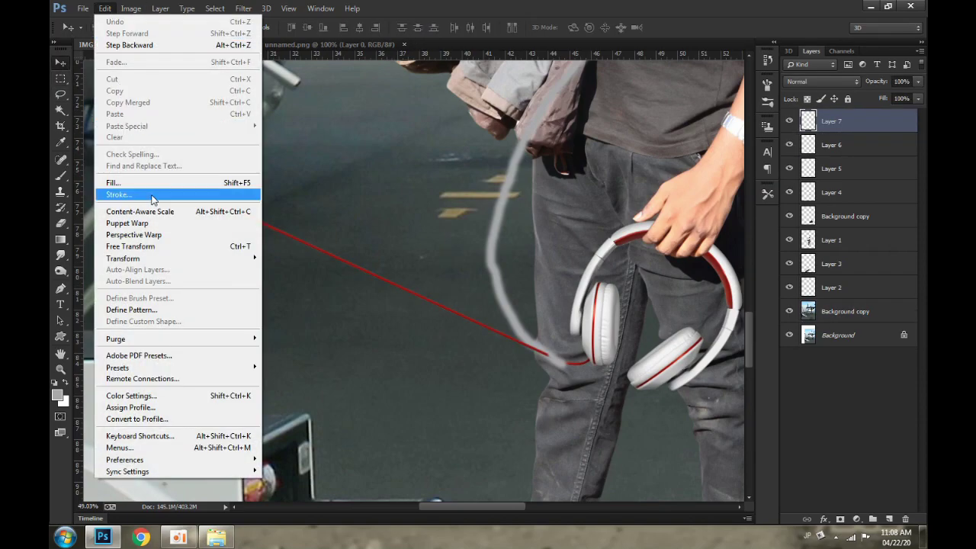
pyautogui.click(156, 223)
pyautogui.scroll(3, 540, 349)
pyautogui.click(526, 351)
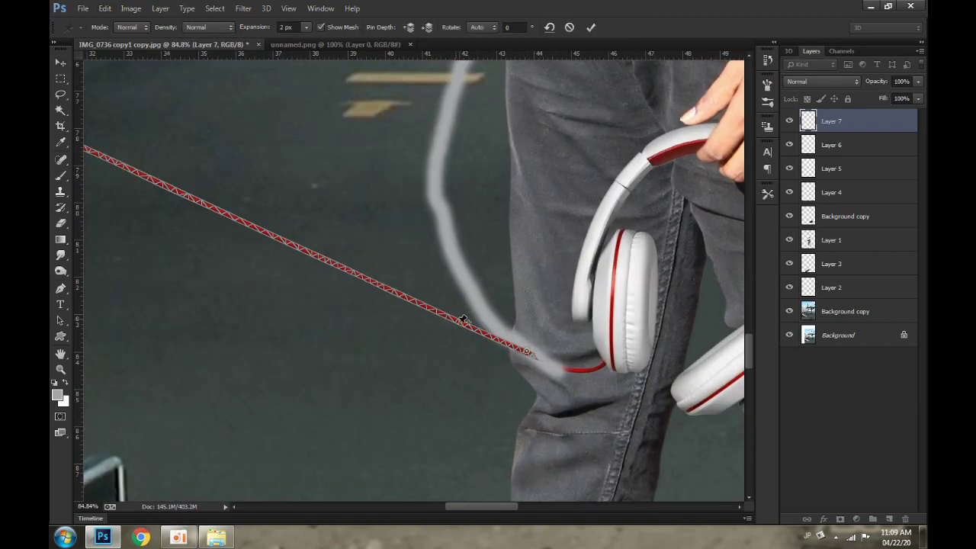
pyautogui.moveTo(454, 315); pyautogui.dragTo(475, 298)
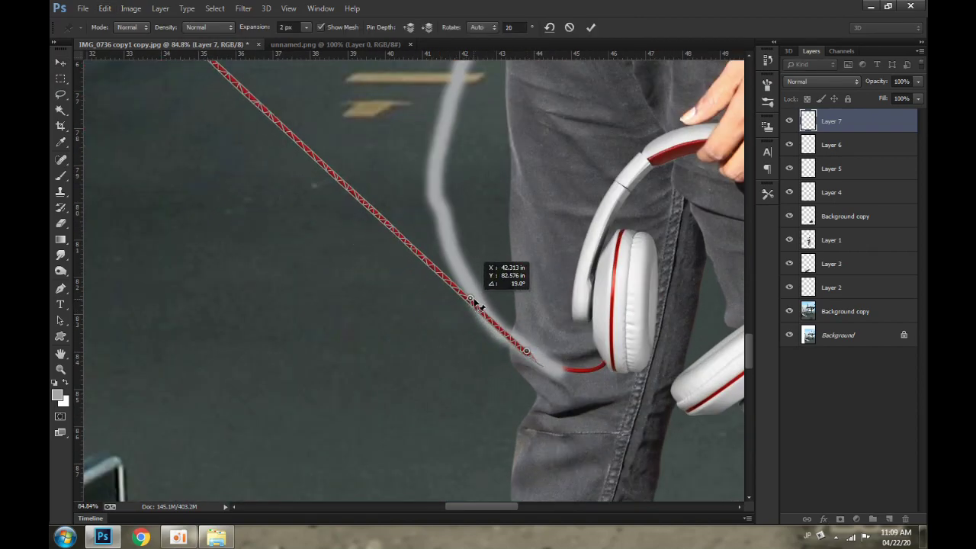
pyautogui.moveTo(422, 237); pyautogui.dragTo(442, 224)
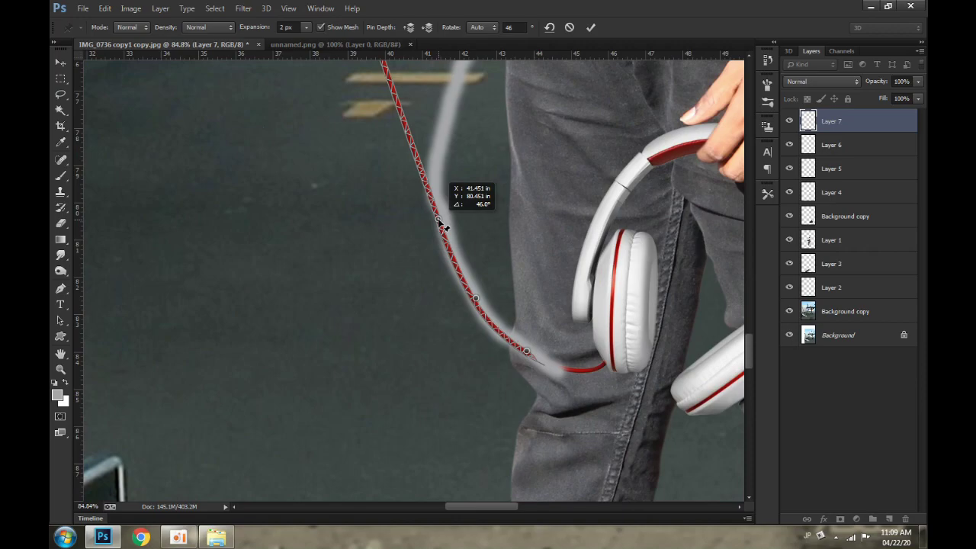
pyautogui.scroll(5, 442, 224)
# - Curve the upper cable along the grey stroke, commit the warp, and marquee its upper end
pyautogui.moveTo(412, 294); pyautogui.dragTo(451, 286)
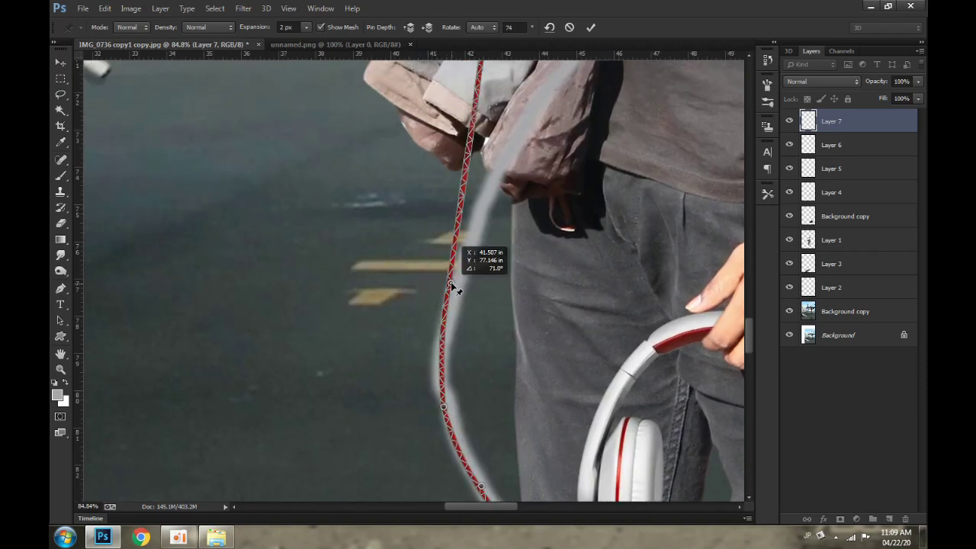
pyautogui.moveTo(465, 197); pyautogui.dragTo(492, 183)
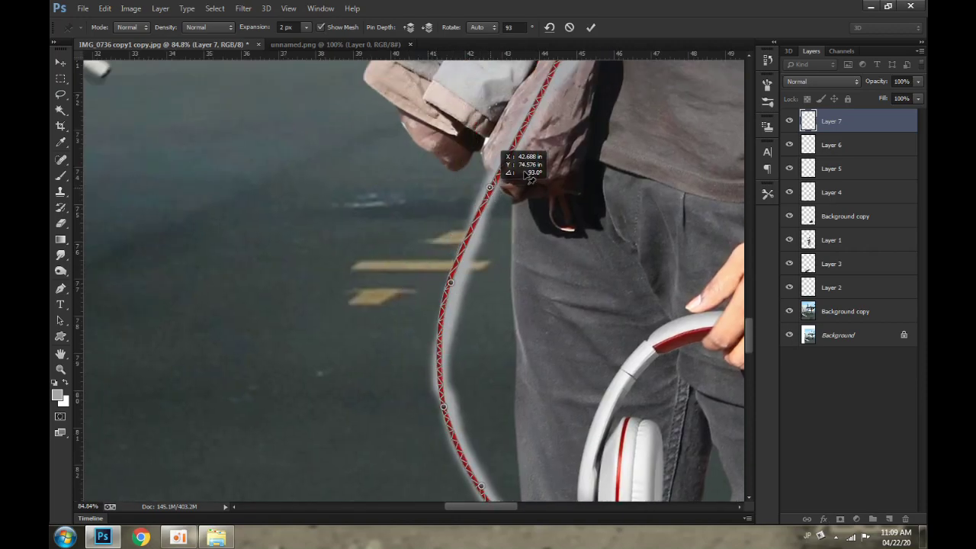
pyautogui.moveTo(545, 156); pyautogui.dragTo(508, 333)
pyautogui.moveTo(513, 263); pyautogui.dragTo(533, 272)
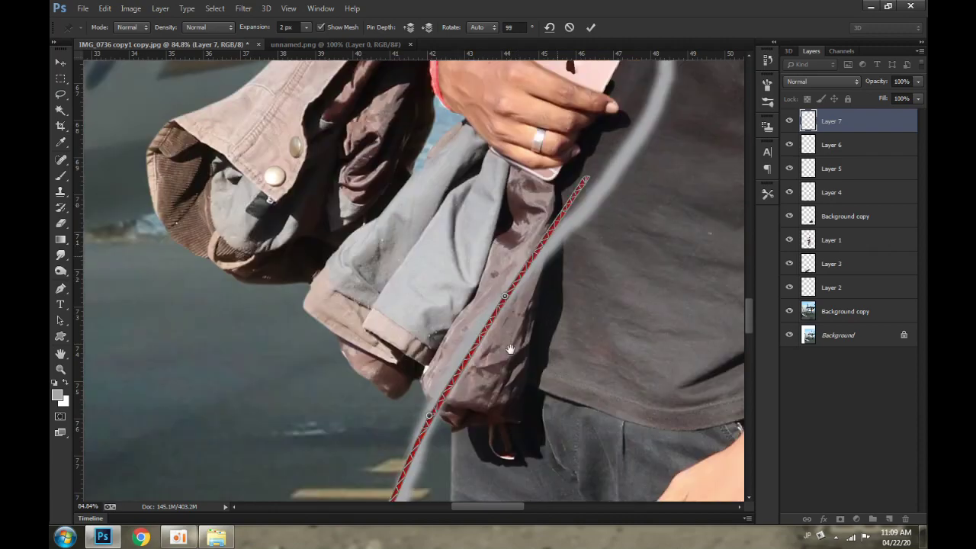
pyautogui.moveTo(638, 65)
pyautogui.mouseDown()
pyautogui.moveTo(504, 336)
pyautogui.moveTo(561, 219)
pyautogui.mouseUp()
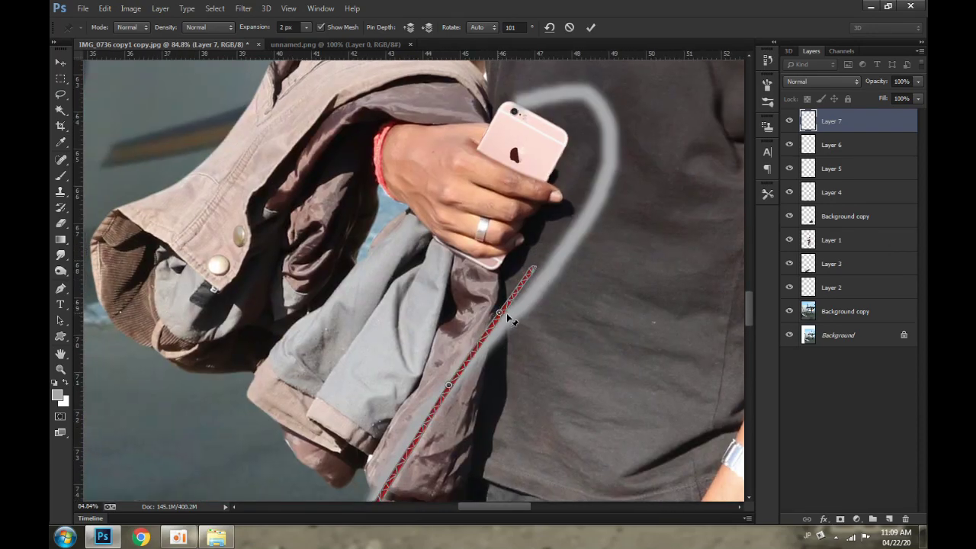
pyautogui.moveTo(508, 316); pyautogui.dragTo(503, 326)
pyautogui.click(590, 27)
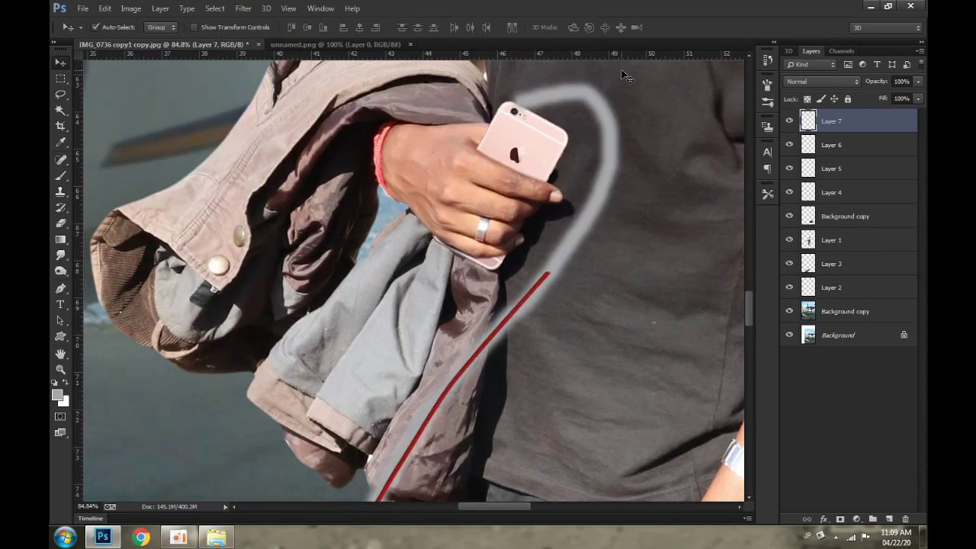
pyautogui.click(60, 80)
pyautogui.moveTo(398, 258); pyautogui.dragTo(590, 405)
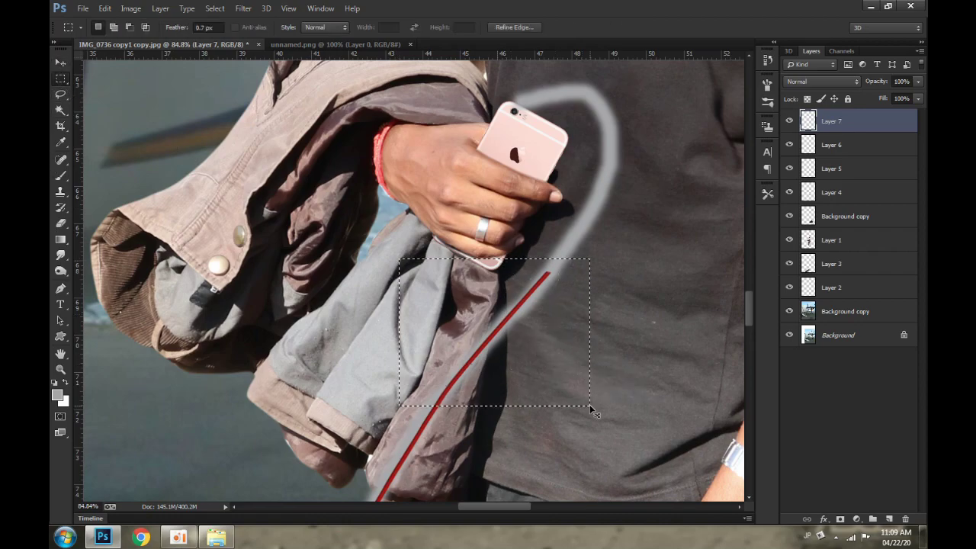
# - Copy the selected cable piece to Layer 8 and stretch it taller
pyautogui.hotkey('ctrl', 'j')
pyautogui.click(61, 63)
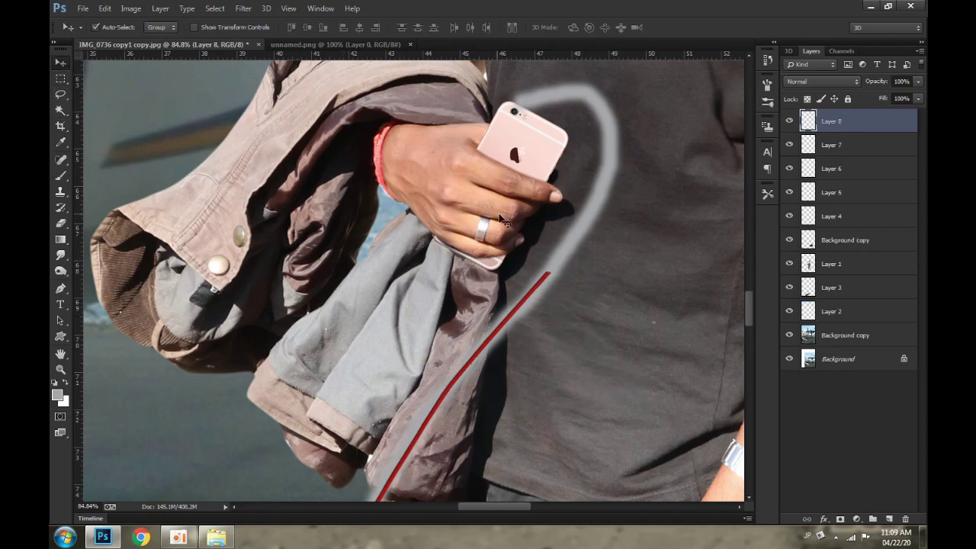
pyautogui.hotkey('ctrl', 't')
pyautogui.moveTo(491, 271); pyautogui.dragTo(492, 79)
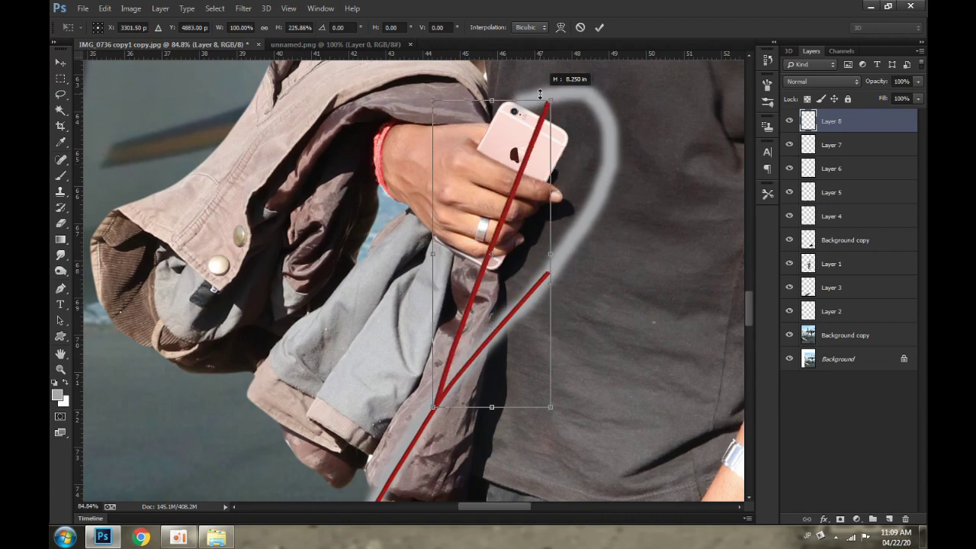
pyautogui.moveTo(485, 423); pyautogui.dragTo(486, 484)
pyautogui.press('Return')
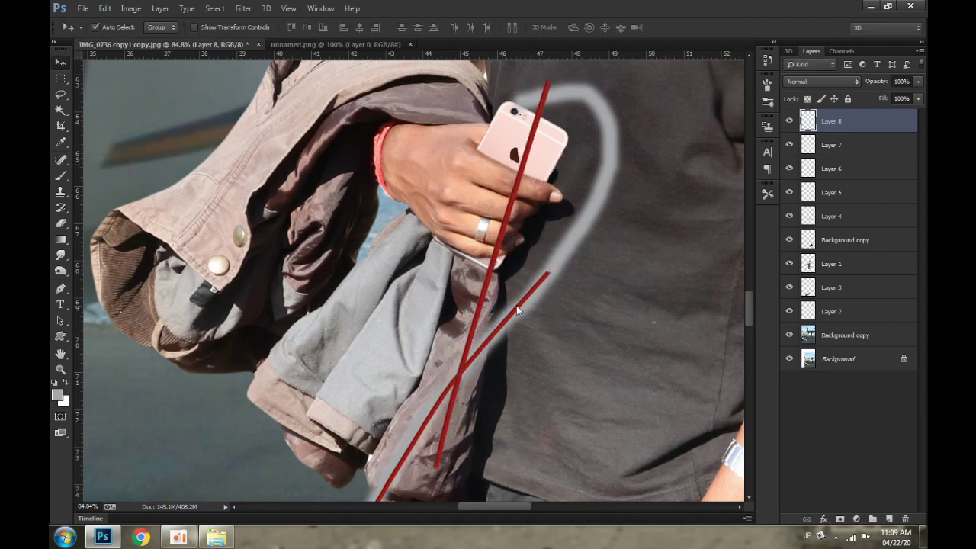
# - Rotate the Layer 8 cable piece about 28° and move it diagonally up the shirt
pyautogui.hotkey('ctrl', 't')
pyautogui.moveTo(603, 183); pyautogui.dragTo(633, 227)
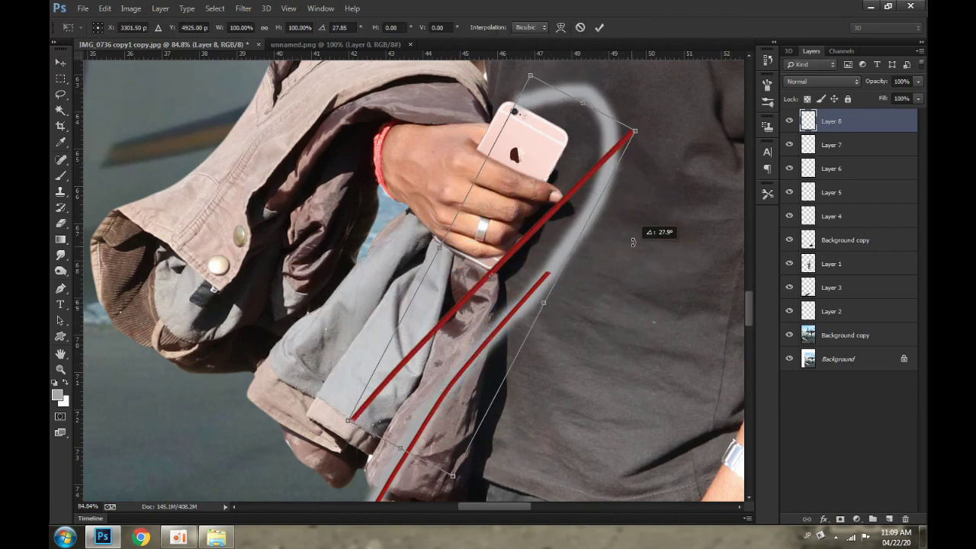
pyautogui.moveTo(438, 348); pyautogui.dragTo(599, 215)
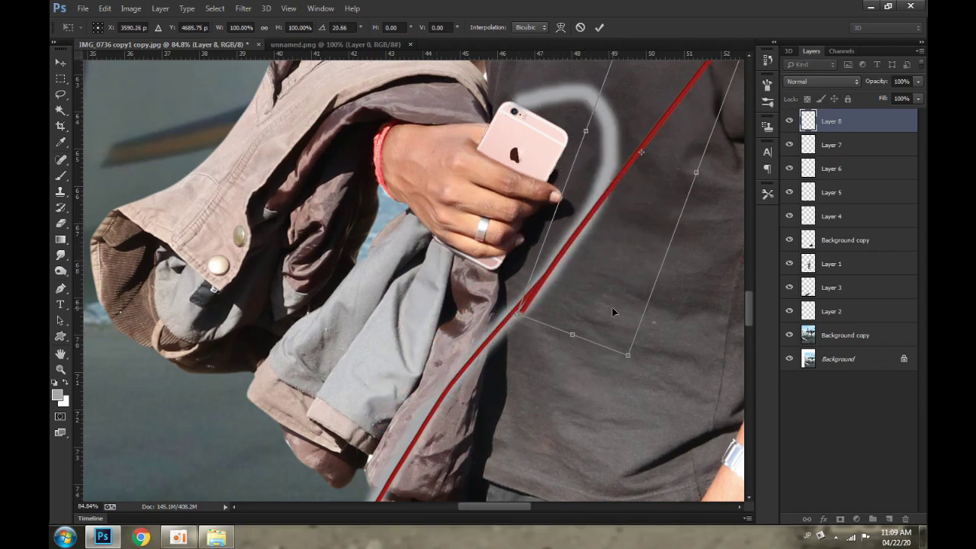
pyautogui.scroll(3, 614, 310)
pyautogui.moveTo(686, 333); pyautogui.dragTo(659, 379)
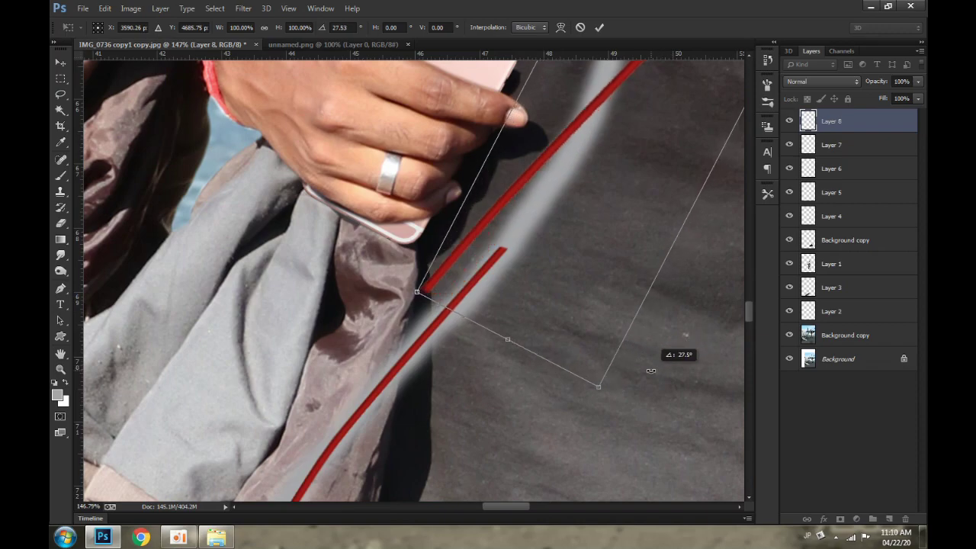
pyautogui.moveTo(542, 229); pyautogui.dragTo(568, 256)
pyautogui.press('Return')
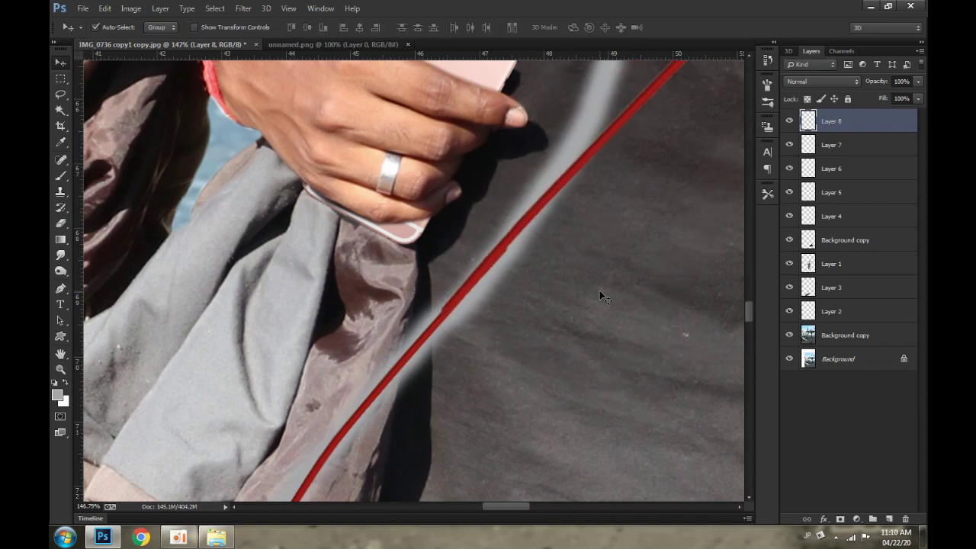
pyautogui.scroll(-2, 600, 267)
# - Puppet-warp Layer 8 so the cable arcs left over the shirt and drops onto the phone's top
pyautogui.scroll(-1, 599, 267)
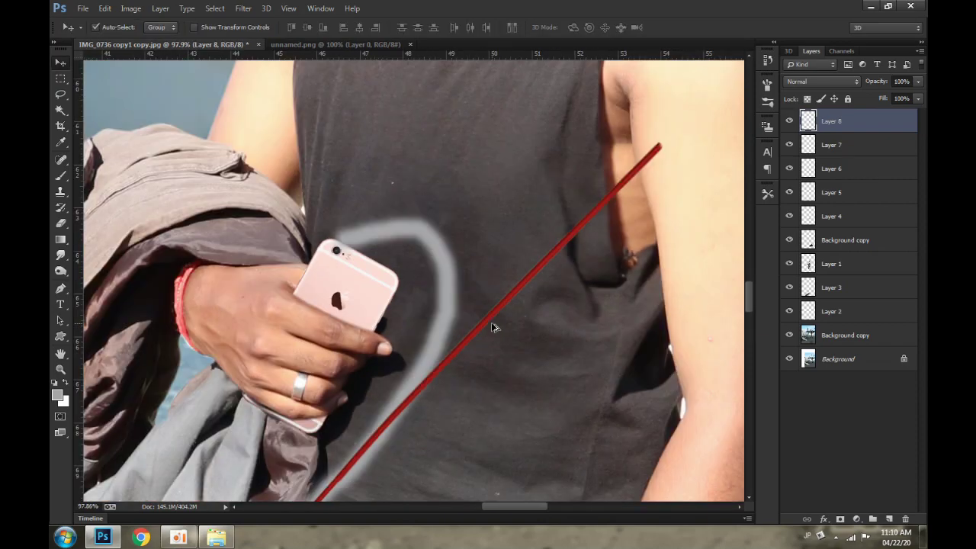
pyautogui.scroll(-1, 600, 267)
pyautogui.click(104, 9)
pyautogui.click(127, 223)
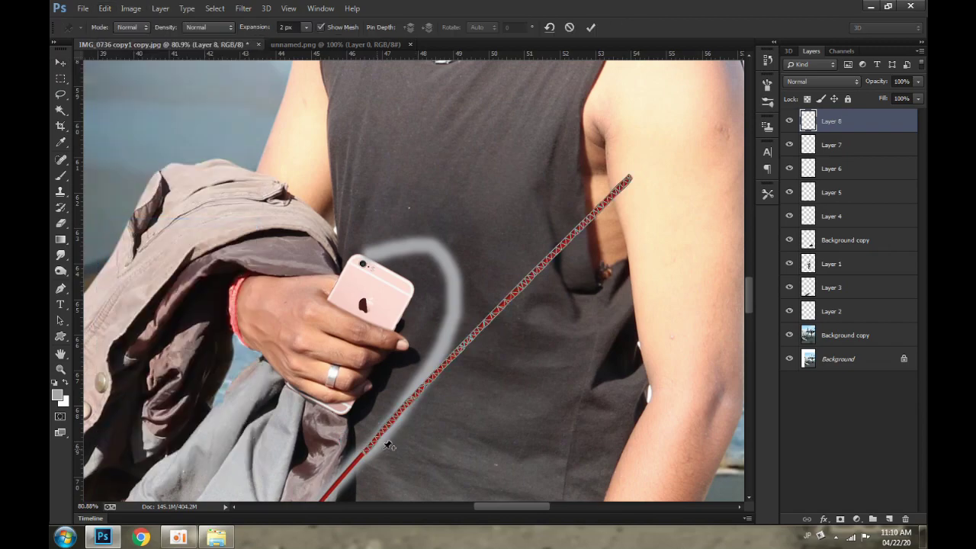
pyautogui.moveTo(456, 353)
pyautogui.mouseDown()
pyautogui.moveTo(443, 360)
pyautogui.moveTo(461, 289)
pyautogui.mouseUp()
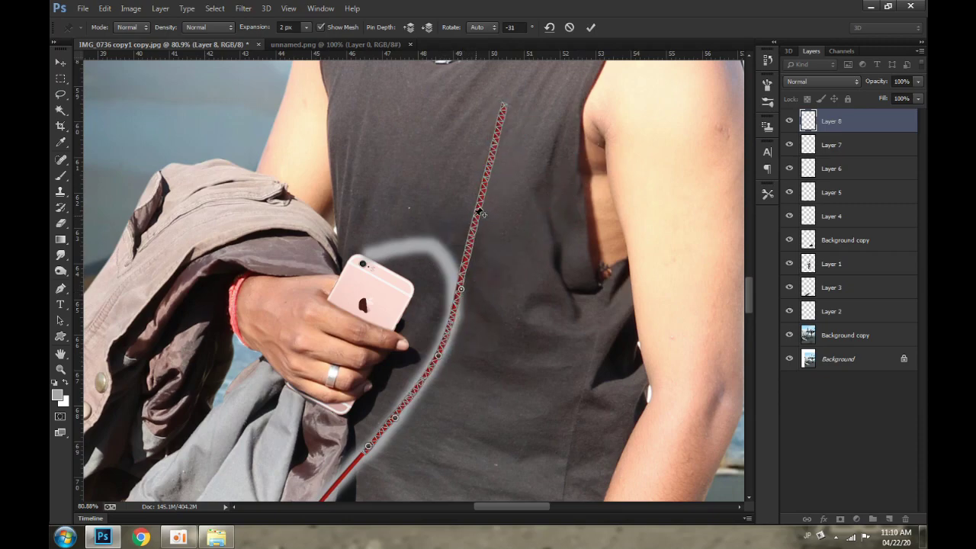
pyautogui.moveTo(481, 214); pyautogui.dragTo(403, 182)
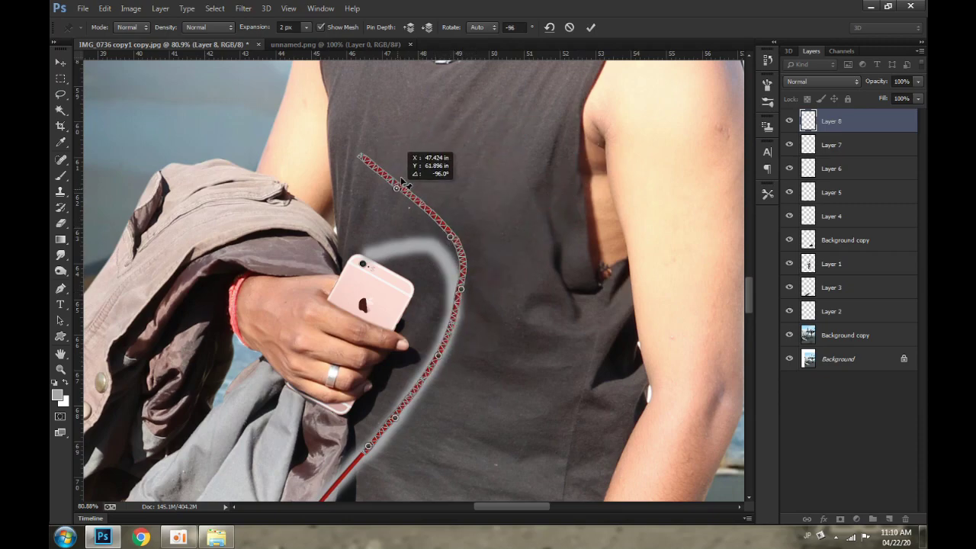
pyautogui.moveTo(360, 157)
pyautogui.mouseDown()
pyautogui.moveTo(391, 218)
pyautogui.moveTo(399, 212)
pyautogui.moveTo(372, 260)
pyautogui.mouseUp()
pyautogui.click(437, 202)
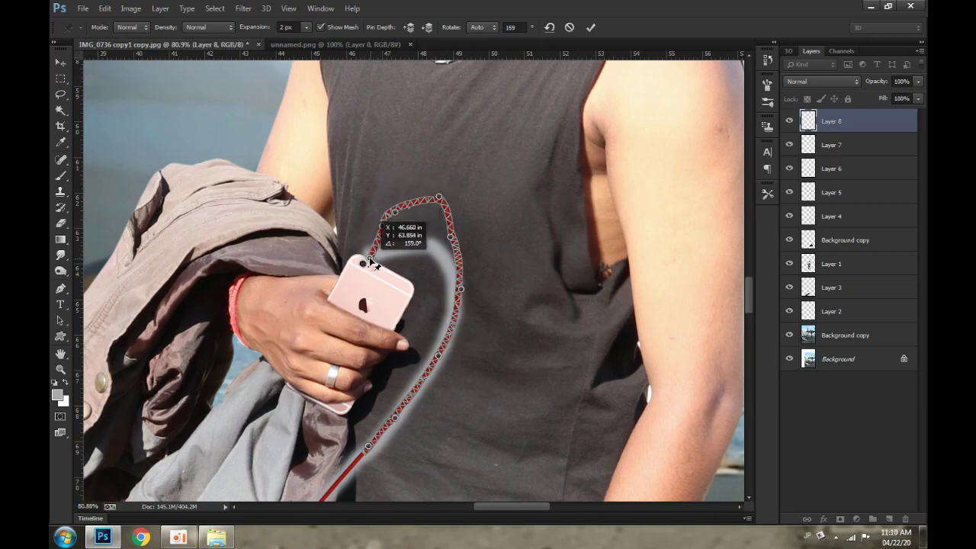
pyautogui.click(590, 27)
pyautogui.scroll(2, 395, 251)
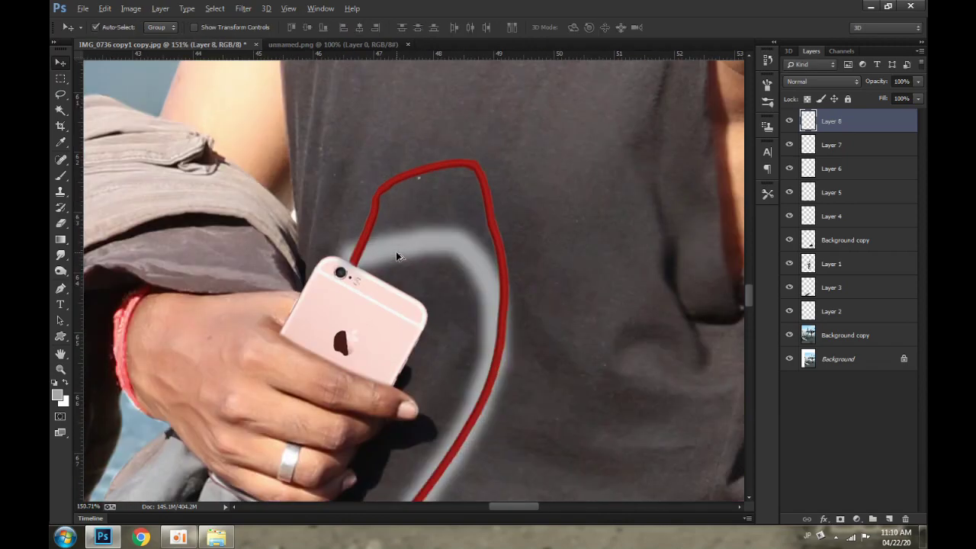
pyautogui.scroll(2, 395, 252)
pyautogui.scroll(2, 394, 252)
# - Skew the marquee-selected cable end onto the phone's top edge, then deselect
pyautogui.click(61, 79)
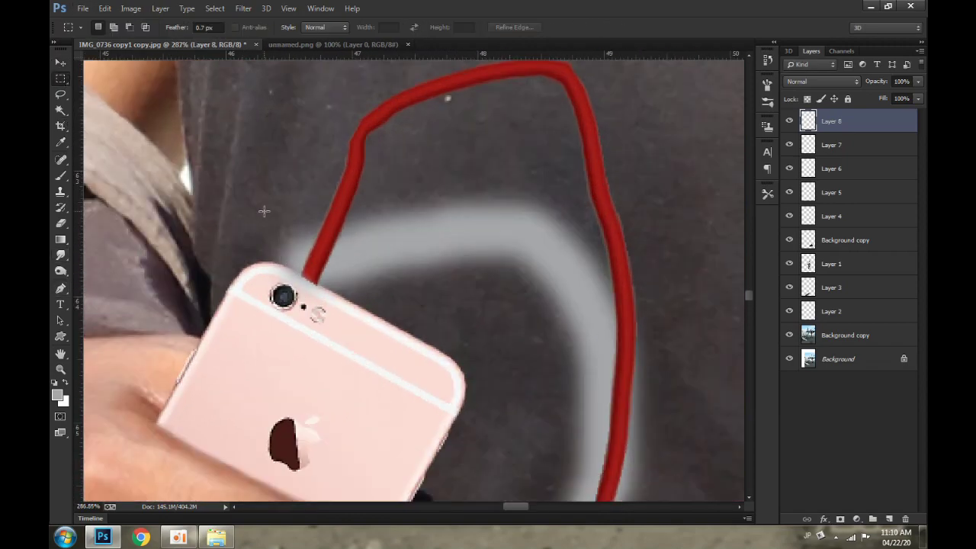
pyautogui.moveTo(336, 248); pyautogui.dragTo(388, 306)
pyautogui.hotkey('ctrl', 't')
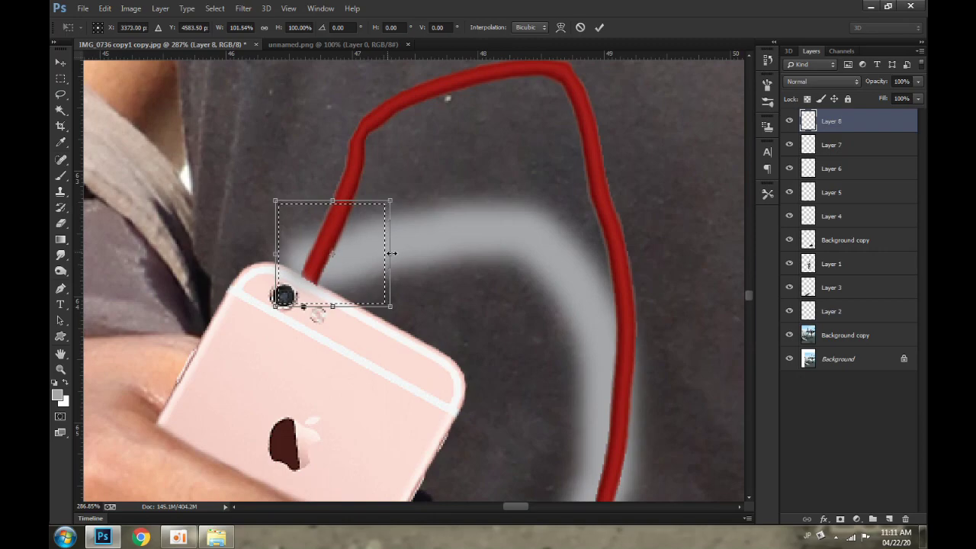
pyautogui.moveTo(391, 254); pyautogui.dragTo(419, 254)
pyautogui.moveTo(279, 238); pyautogui.dragTo(371, 263)
pyautogui.press('Return')
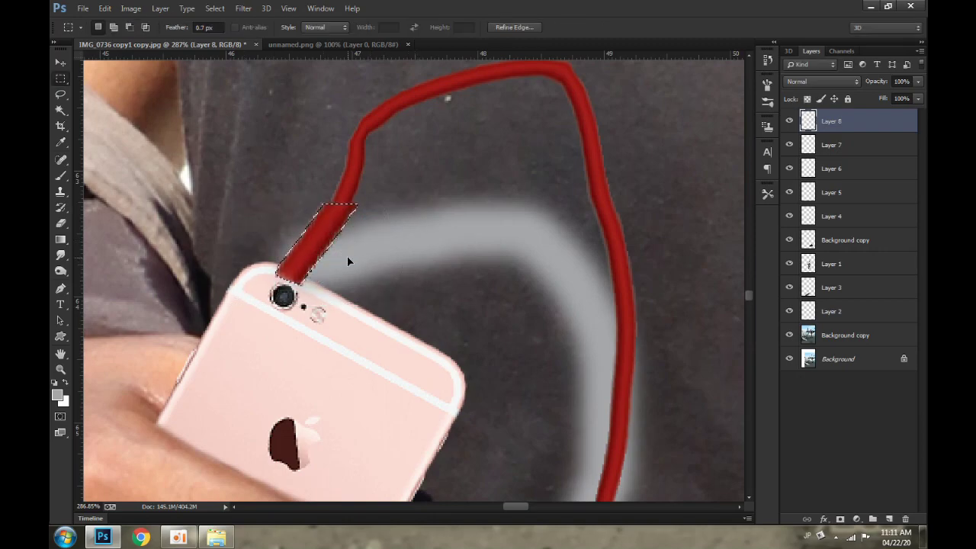
pyautogui.click(330, 232)
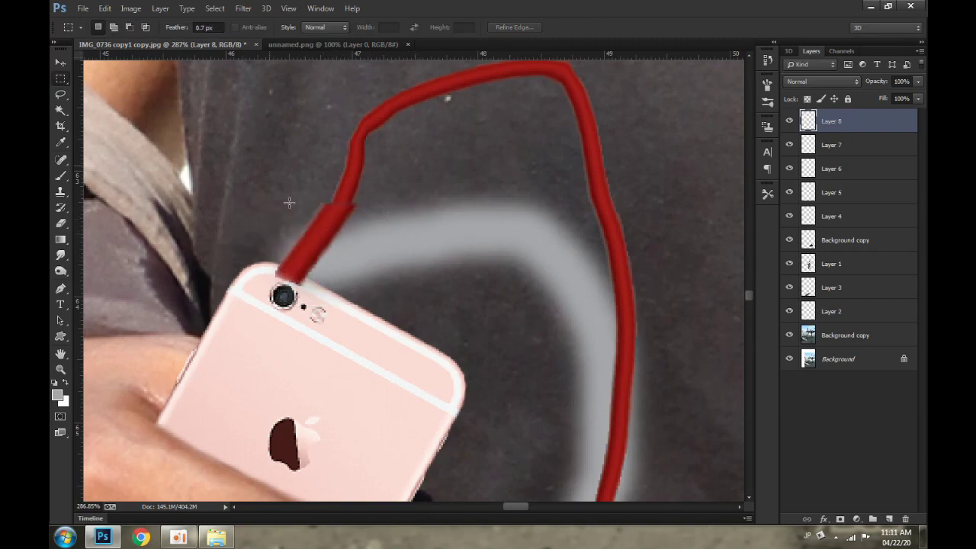
# - Set the Eraser to size 25 and target Layer 7 to thin the cable join
pyautogui.press('e')
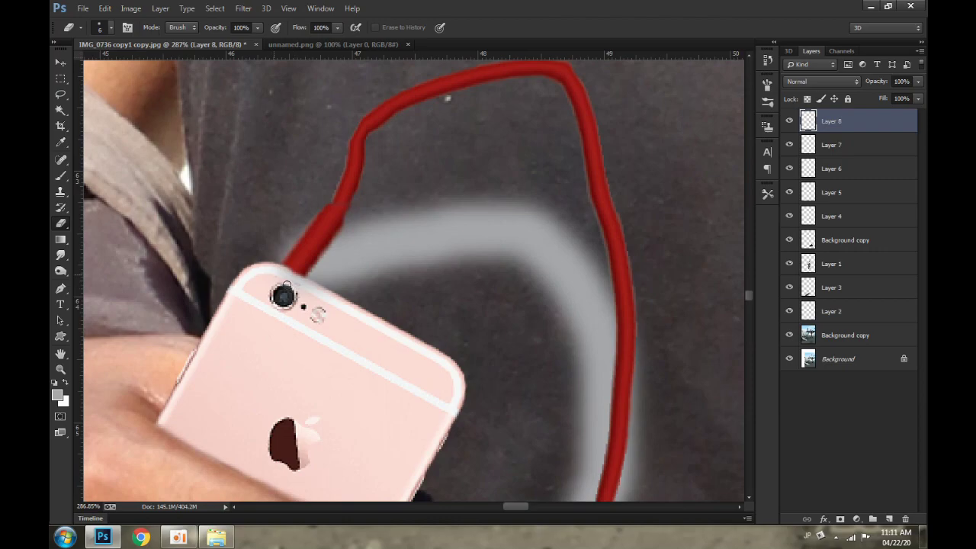
pyautogui.scroll(-5, 447, 380)
pyautogui.scroll(2, 413, 304)
pyautogui.scroll(2, 414, 303)
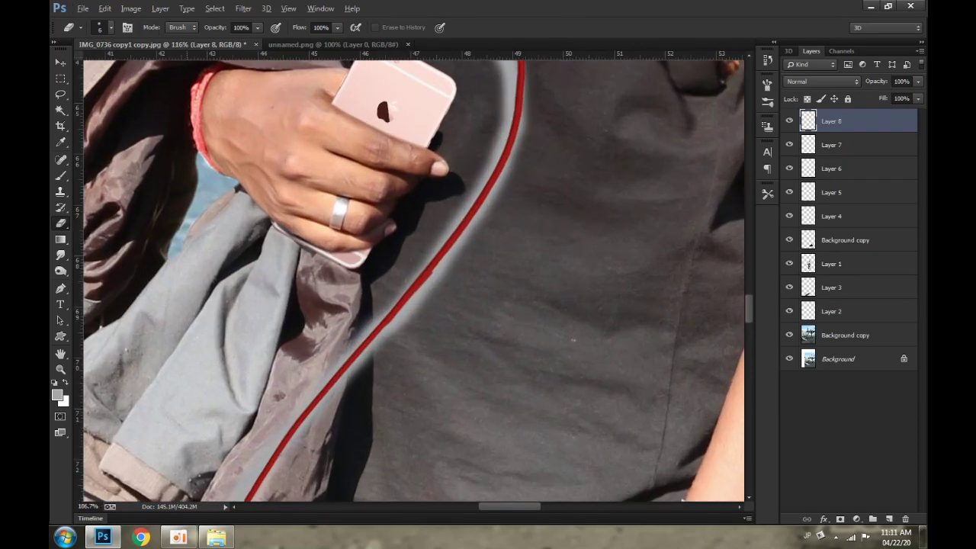
pyautogui.scroll(1, 414, 304)
pyautogui.press(']')
pyautogui.press(']')
pyautogui.press(']')
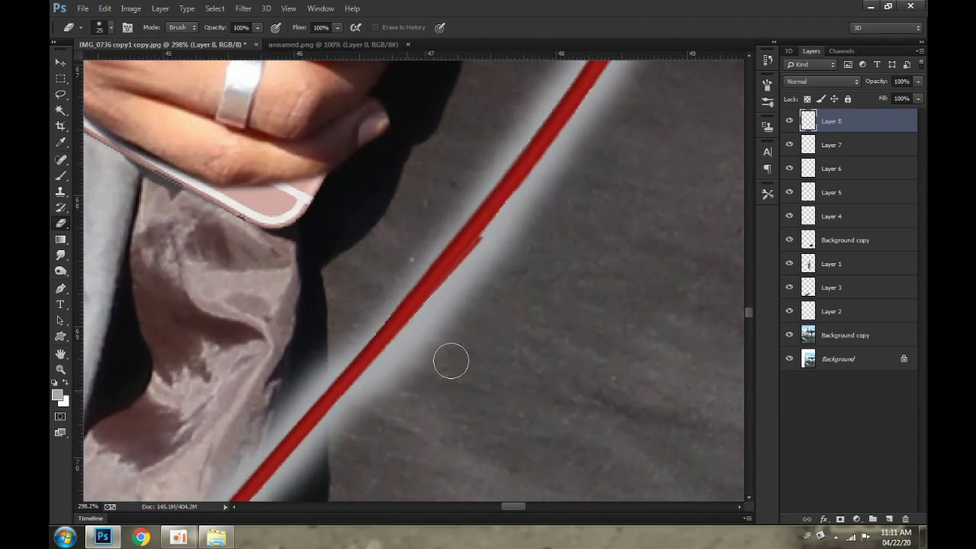
pyautogui.keyDown('ctrl'); pyautogui.click(450, 319); pyautogui.keyUp('ctrl')
pyautogui.scroll(-2, 496, 229)
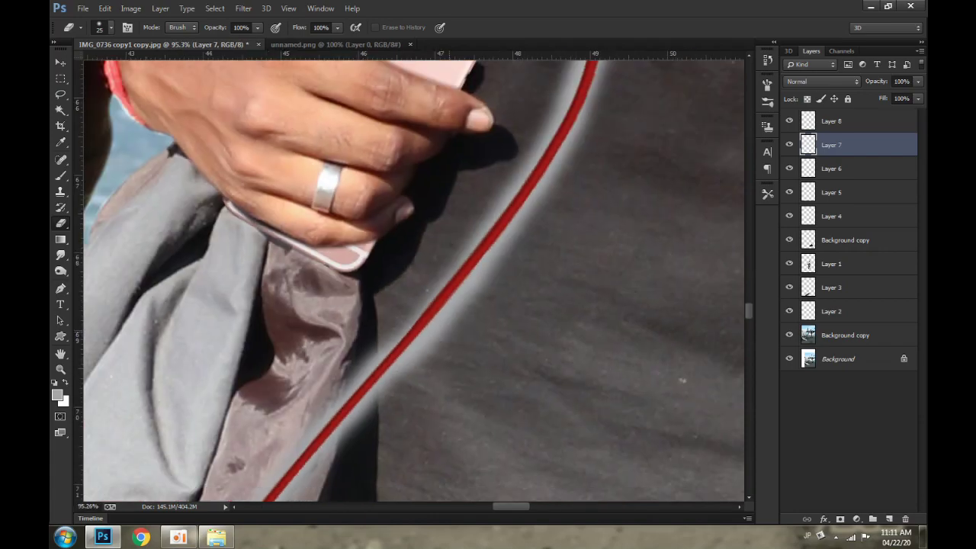
pyautogui.scroll(-2, 664, 197)
# - Delete Layer 6, the grey guide-line layer
pyautogui.click(832, 169)
pyautogui.press('Delete')
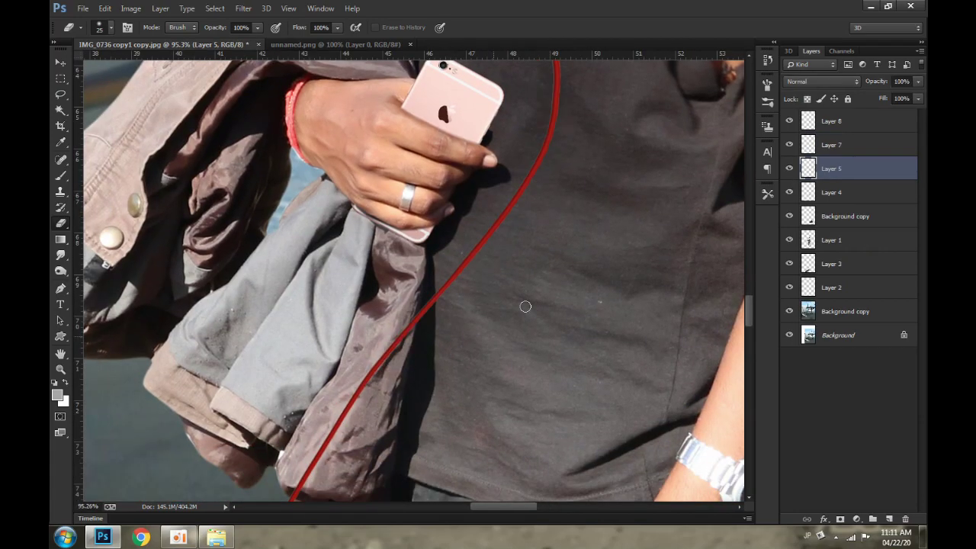
pyautogui.scroll(-5, 524, 306)
pyautogui.moveTo(436, 337); pyautogui.dragTo(455, 211)
pyautogui.scroll(2, 447, 447)
pyautogui.scroll(2, 447, 447)
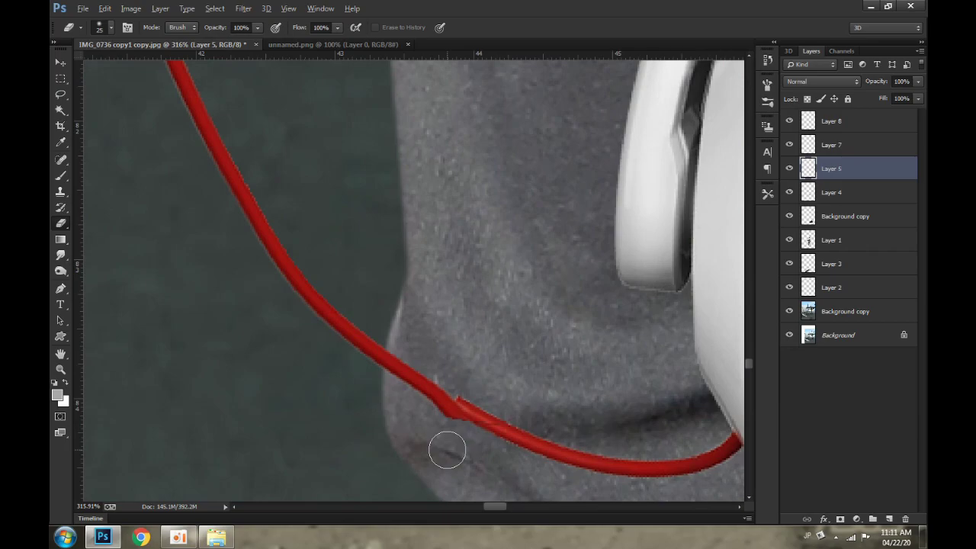
# - Puppet-warp Layer 7 with three pins to smooth the kink in the lower cable
pyautogui.press('v')
pyautogui.click(307, 294)
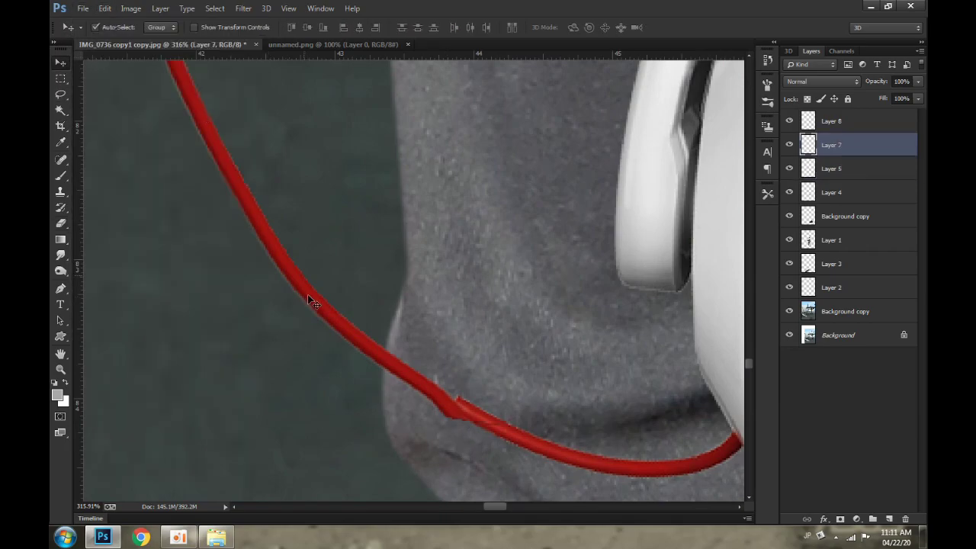
pyautogui.click(104, 8)
pyautogui.click(134, 231)
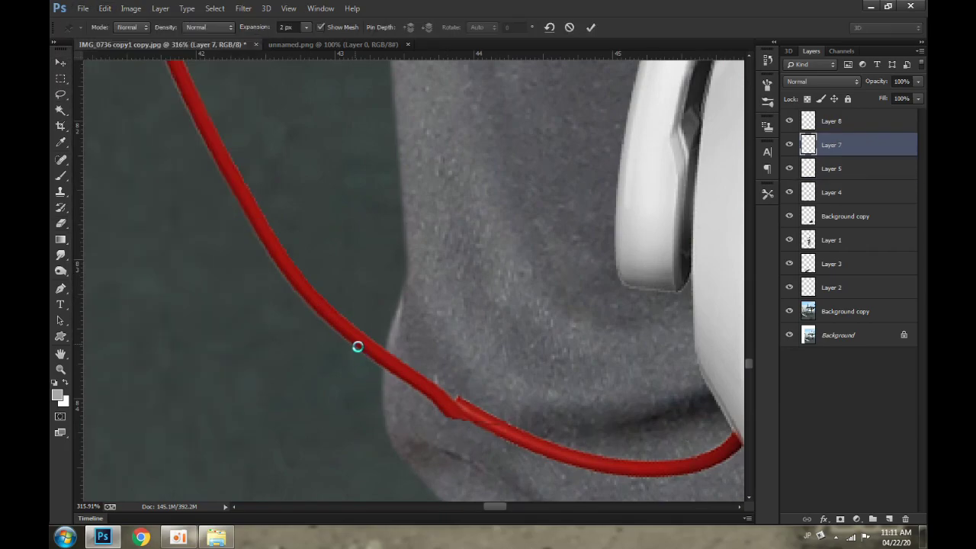
pyautogui.click(346, 334)
pyautogui.click(454, 404)
pyautogui.click(200, 115)
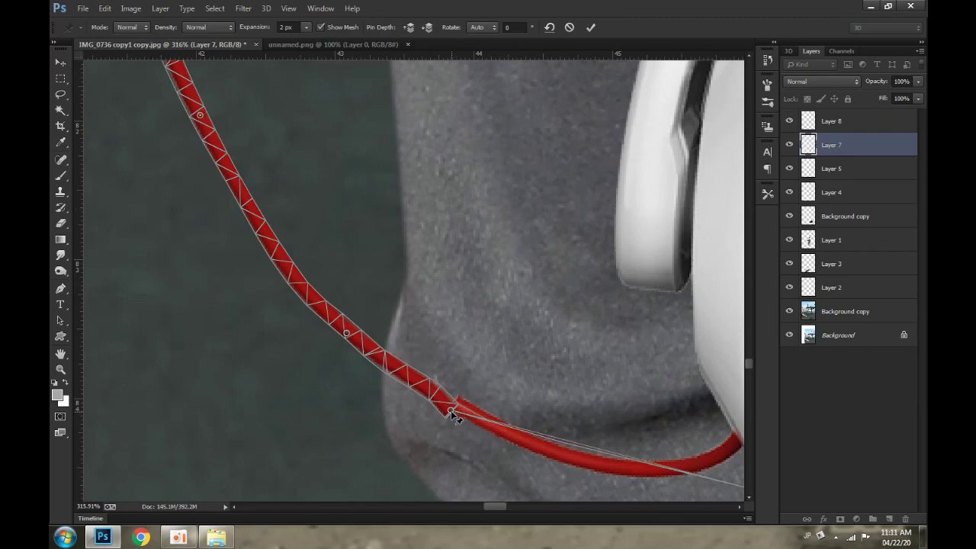
pyautogui.moveTo(452, 412); pyautogui.dragTo(463, 412)
pyautogui.press('Return')
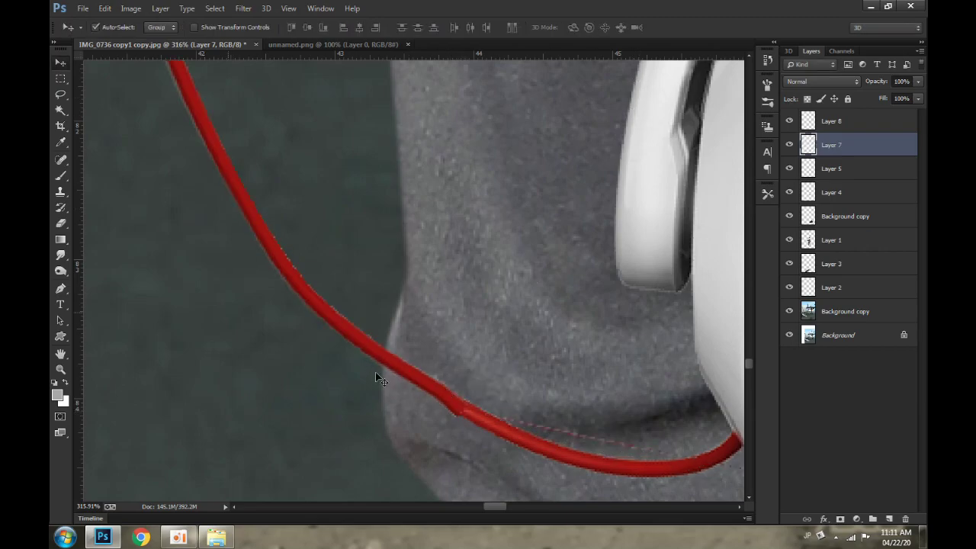
# - Zoom out until the whole airplane composite fits in the window
pyautogui.click(62, 224)
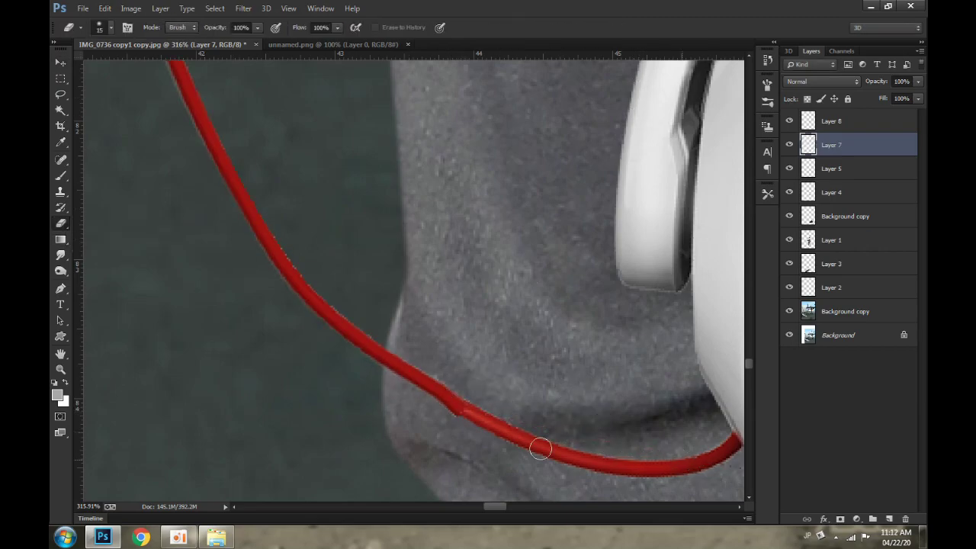
pyautogui.click(61, 61)
pyautogui.scroll(-5, 402, 225)
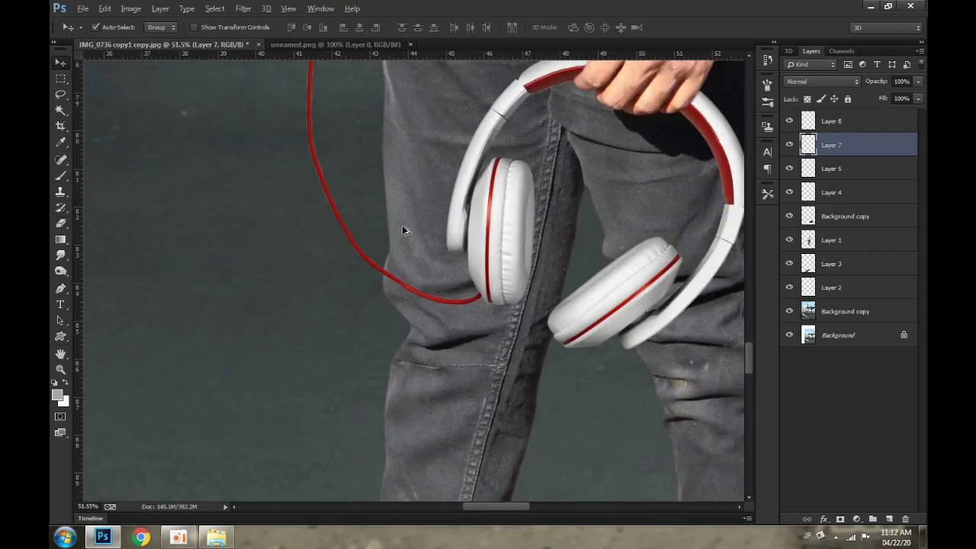
pyautogui.scroll(-3, 402, 225)
pyautogui.scroll(-3, 402, 225)
pyautogui.scroll(-3, 748, 353)
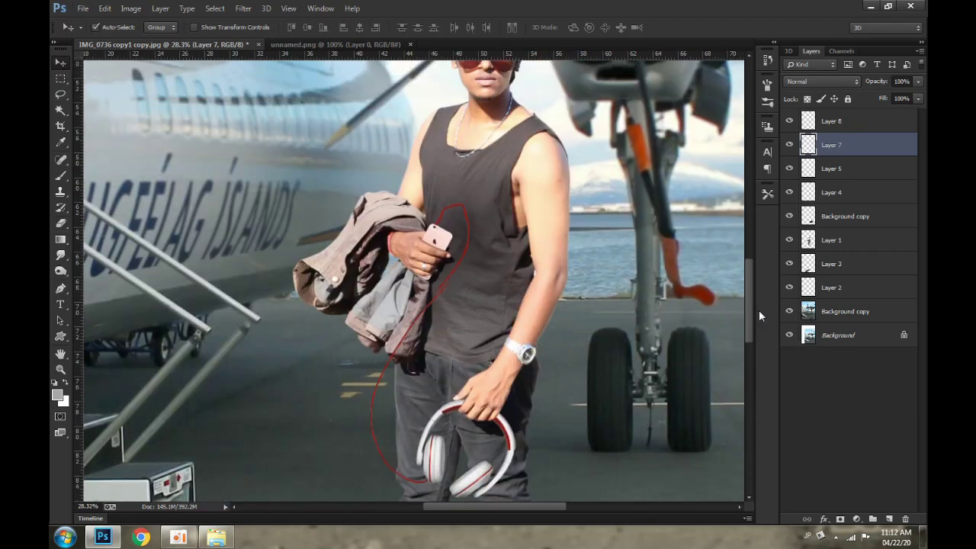
pyautogui.scroll(-2, 706, 345)
# - Close the unnamed.png phone image and select Layer 1, the man's layer
pyautogui.scroll(-1, 702, 345)
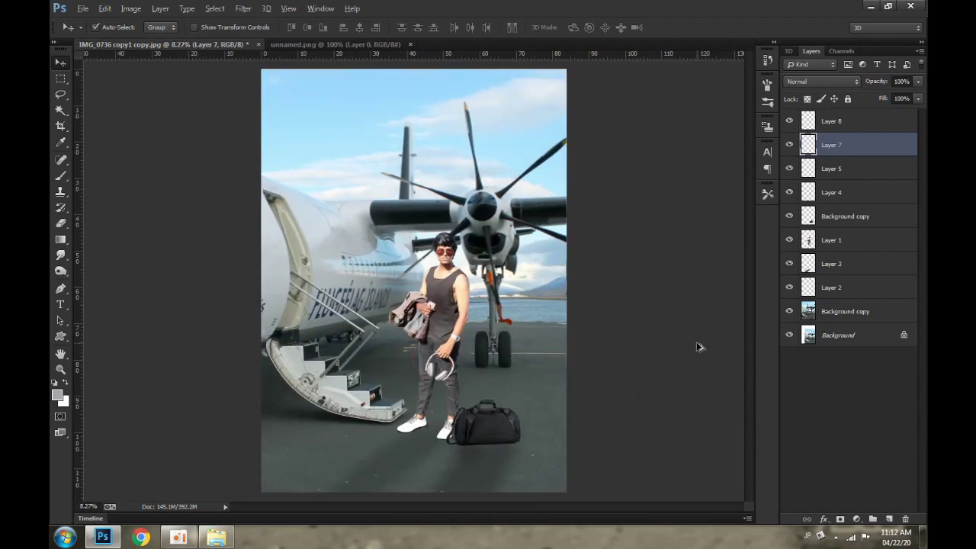
pyautogui.click(336, 44)
pyautogui.click(411, 44)
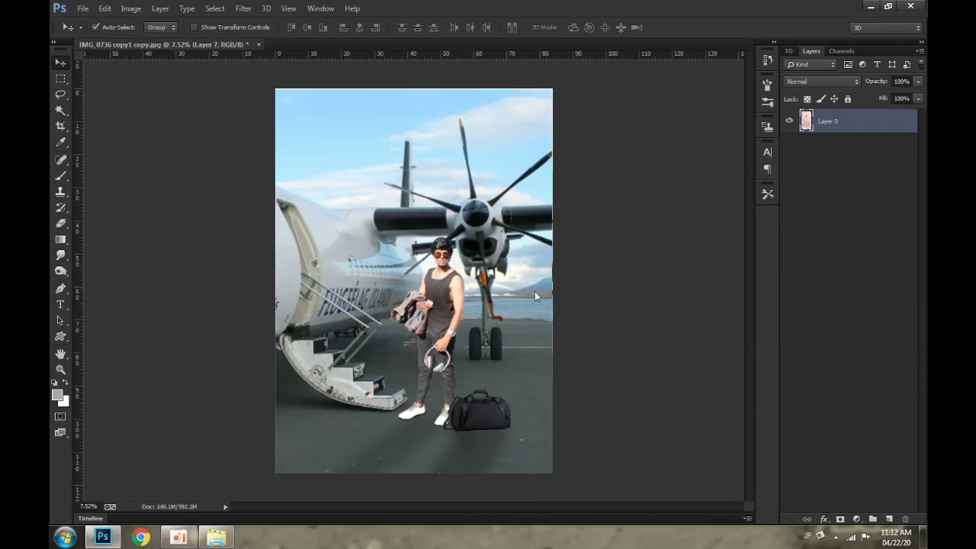
pyautogui.scroll(3, 457, 229)
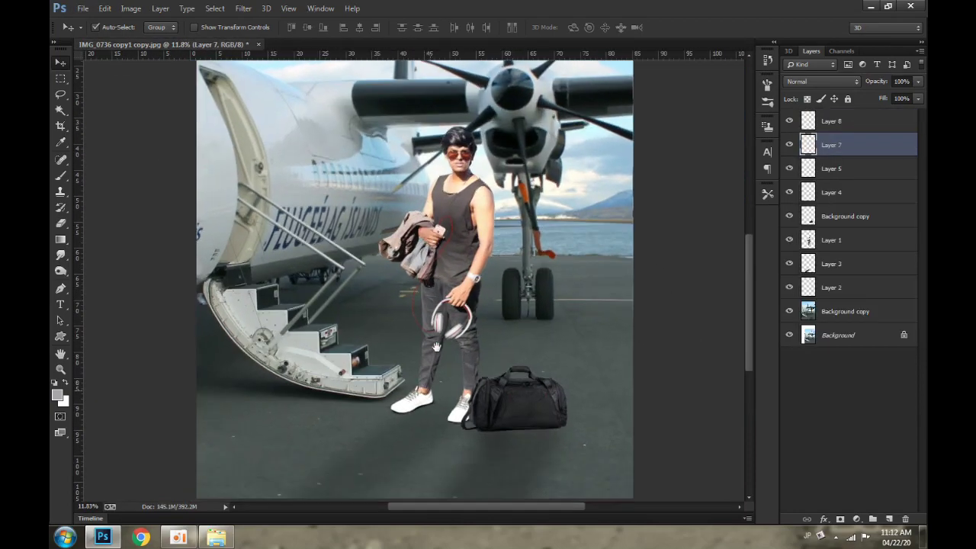
pyautogui.click(433, 231)
pyautogui.scroll(4, 439, 240)
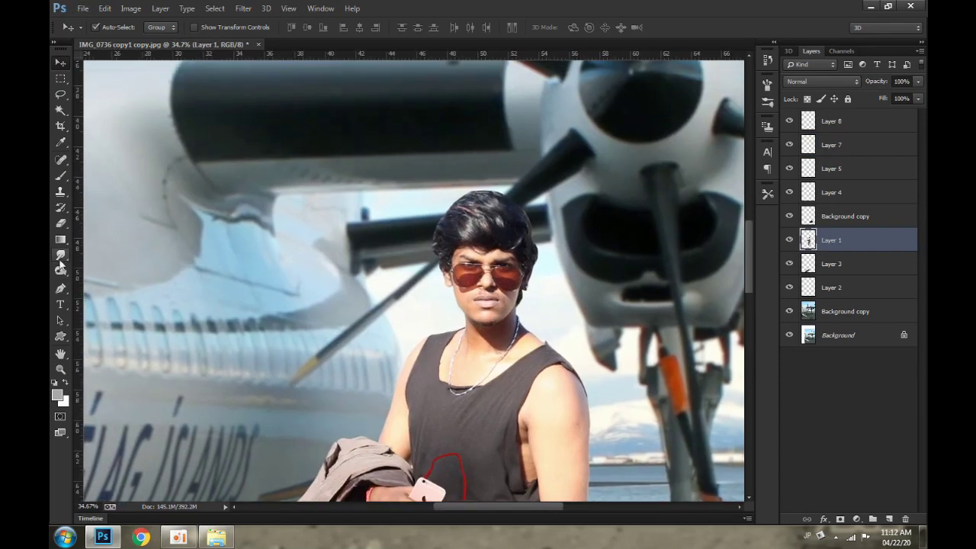
# - Dodge the tank top from chest to shoulder with a smaller brush
pyautogui.click(61, 271)
pyautogui.press('[')
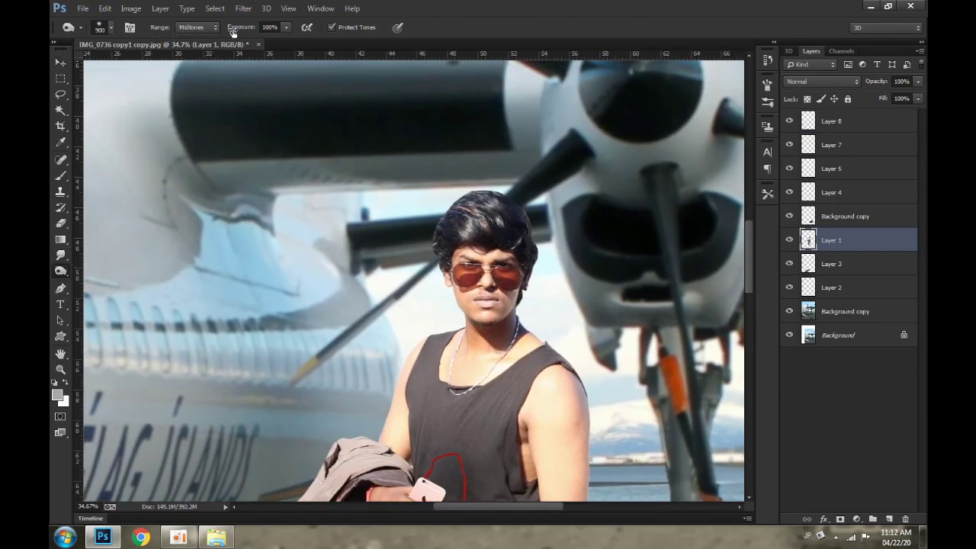
pyautogui.scroll(2, 457, 294)
pyautogui.press('[')
pyautogui.press('[')
pyautogui.press('[')
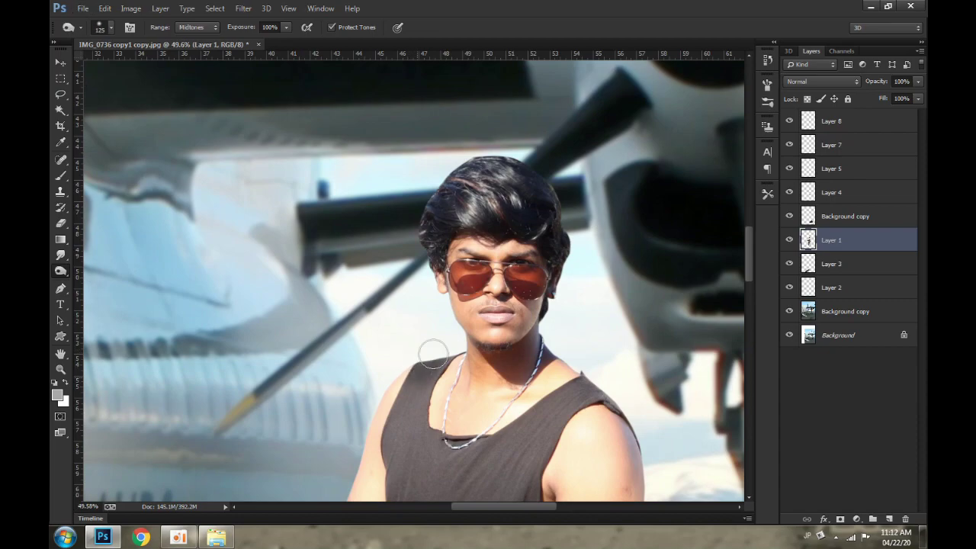
pyautogui.moveTo(408, 441)
pyautogui.mouseDown()
pyautogui.moveTo(536, 455)
pyautogui.moveTo(618, 291)
pyautogui.mouseUp()
pyautogui.press(']')
pyautogui.press(']')
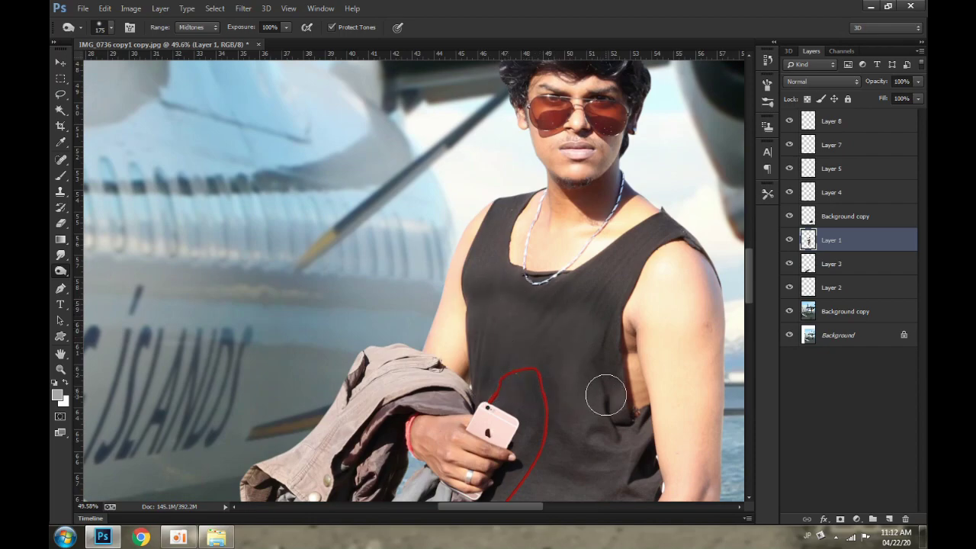
# - Darken the shirt from the collar down across the chest
pyautogui.moveTo(578, 369); pyautogui.dragTo(531, 322)
pyautogui.hotkey('ctrl', 'z')
pyautogui.moveTo(545, 283); pyautogui.dragTo(536, 229)
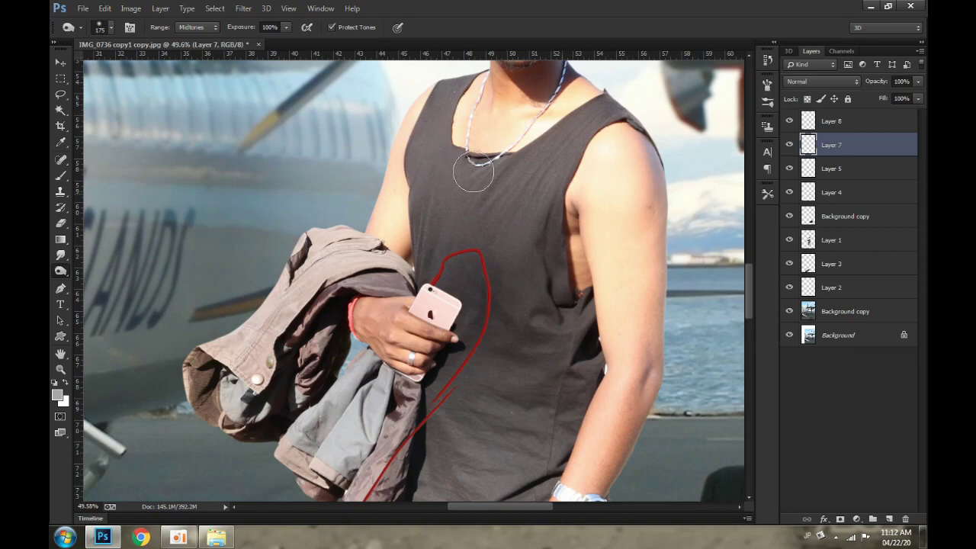
pyautogui.hotkey('ctrl', 'z')
pyautogui.moveTo(435, 135)
pyautogui.mouseDown()
pyautogui.moveTo(561, 290)
pyautogui.moveTo(515, 219)
pyautogui.moveTo(432, 201)
pyautogui.moveTo(458, 264)
pyautogui.moveTo(523, 305)
pyautogui.moveTo(462, 355)
pyautogui.moveTo(545, 310)
pyautogui.moveTo(578, 343)
pyautogui.moveTo(551, 436)
pyautogui.moveTo(495, 434)
pyautogui.moveTo(425, 478)
pyautogui.moveTo(524, 490)
pyautogui.mouseUp()
pyautogui.scroll(2, 550, 381)
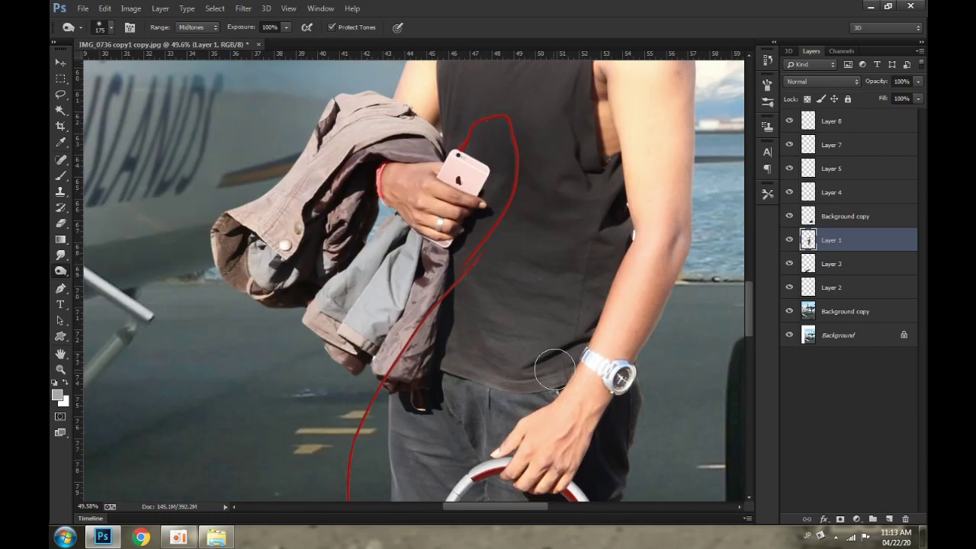
pyautogui.scroll(1, 467, 264)
pyautogui.scroll(2, 469, 261)
# - Start a Puppet Warp on Layer 7 with a pin at the cable's bottom end
pyautogui.press('v')
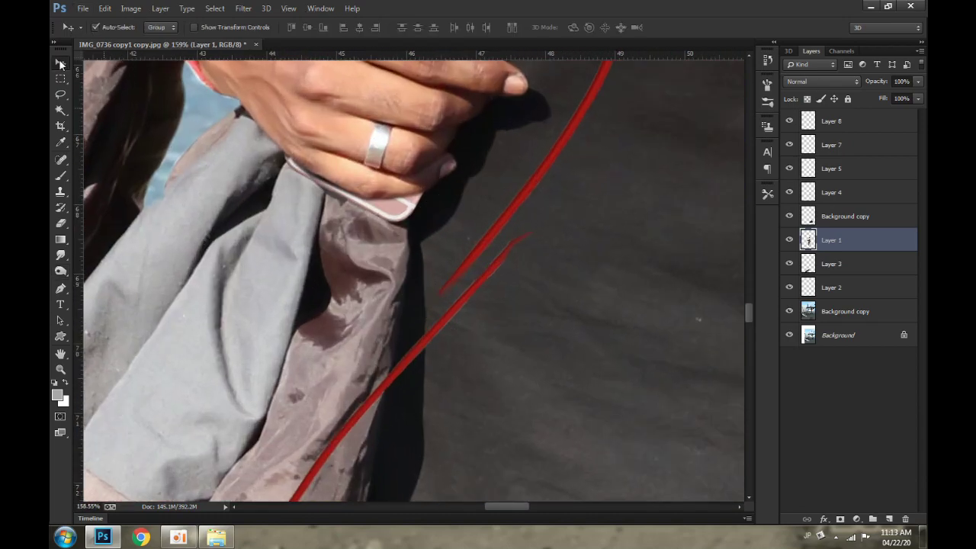
pyautogui.click(424, 342)
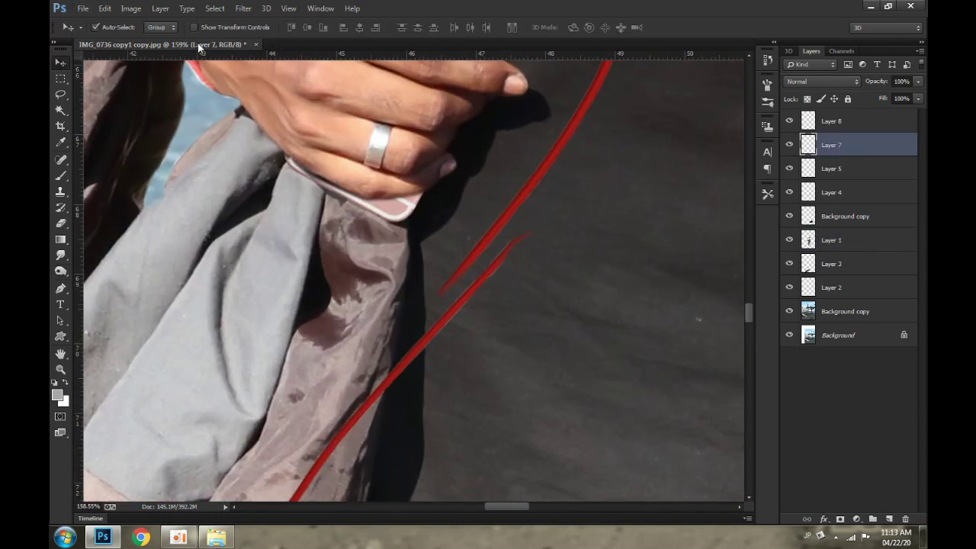
pyautogui.click(105, 8)
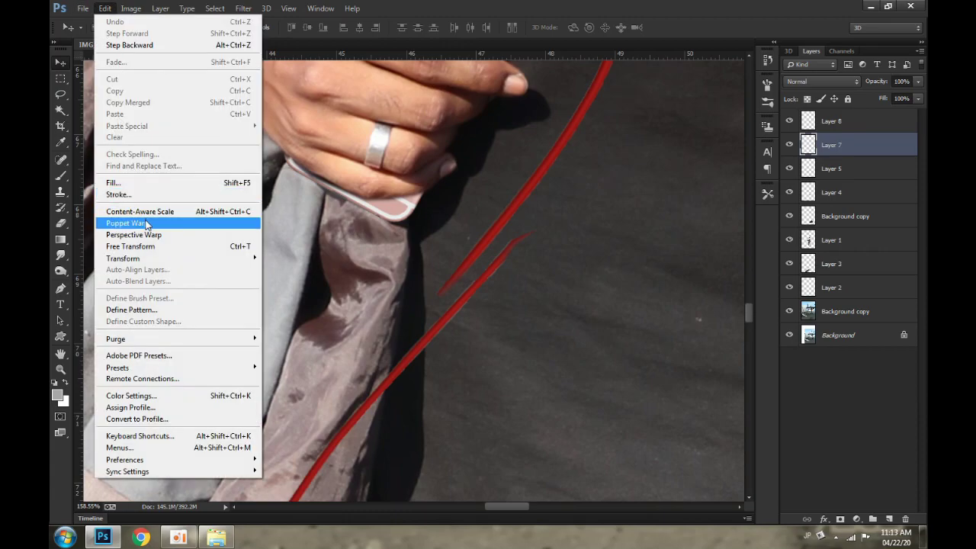
pyautogui.click(146, 223)
pyautogui.click(302, 491)
# - Bend the lower cable up to meet the upper piece and commit the warp
pyautogui.scroll(-5, 326, 455)
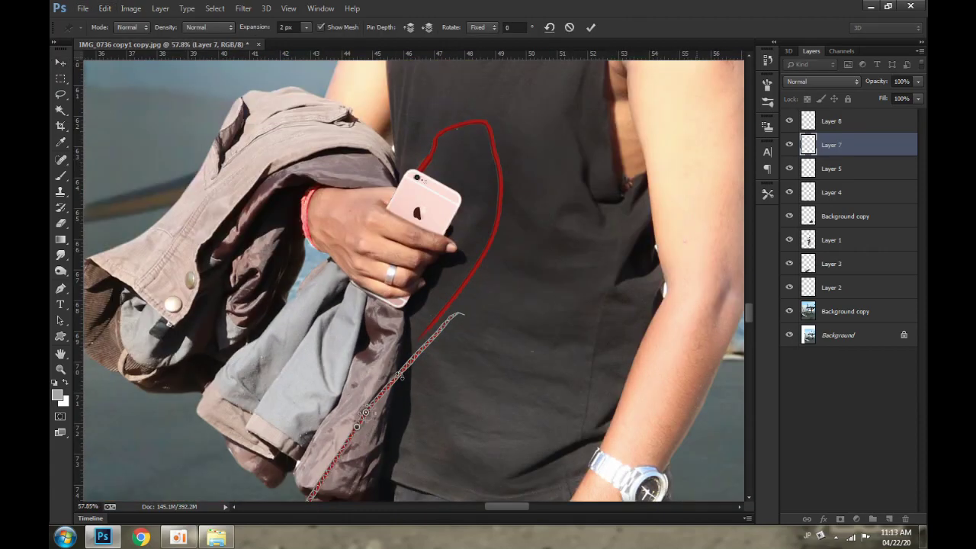
pyautogui.scroll(-3, 358, 411)
pyautogui.scroll(1, 399, 366)
pyautogui.scroll(-3, 400, 366)
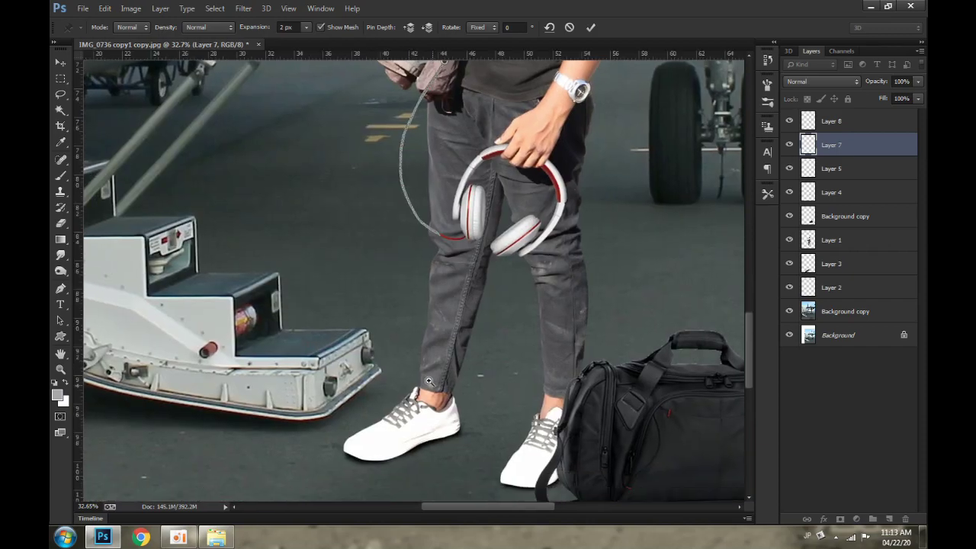
pyautogui.scroll(2, 464, 157)
pyautogui.scroll(2, 484, 253)
pyautogui.scroll(2, 455, 236)
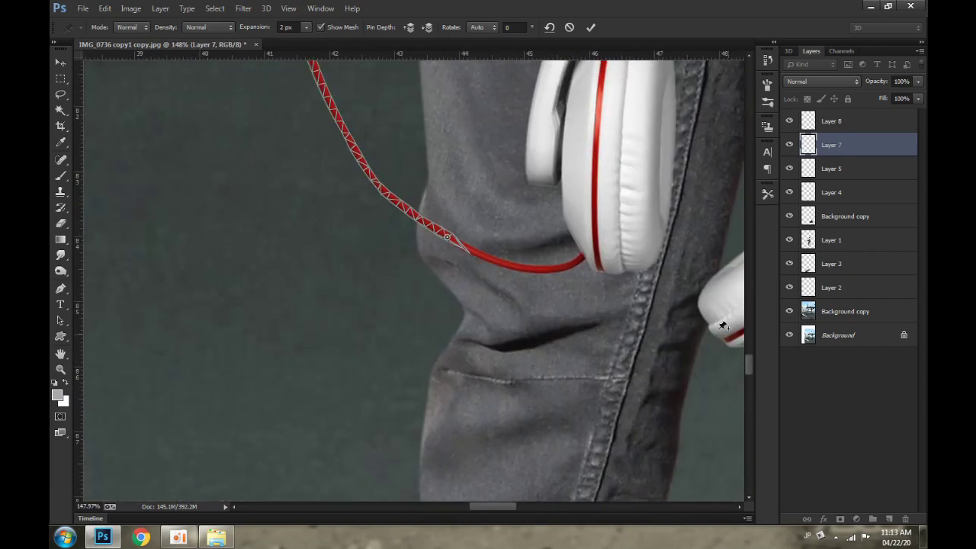
pyautogui.scroll(10, 687, 259)
pyautogui.scroll(3, 686, 290)
pyautogui.scroll(-8, 655, 356)
pyautogui.moveTo(655, 356)
pyautogui.mouseDown()
pyautogui.moveTo(596, 357)
pyautogui.moveTo(573, 336)
pyautogui.mouseUp()
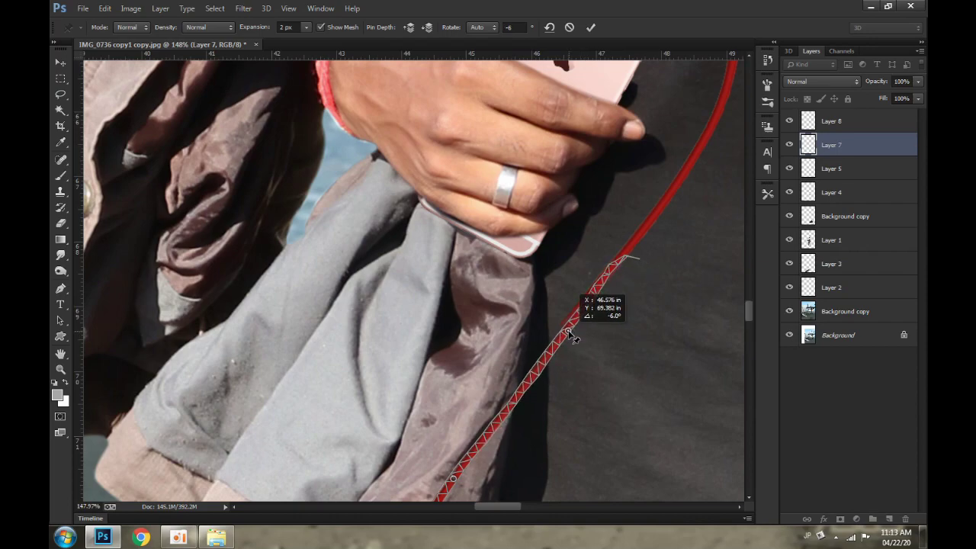
pyautogui.click(590, 27)
# - Switch to the Eraser targeting Layer 8, then return to the Move tool
pyautogui.scroll(3, 630, 337)
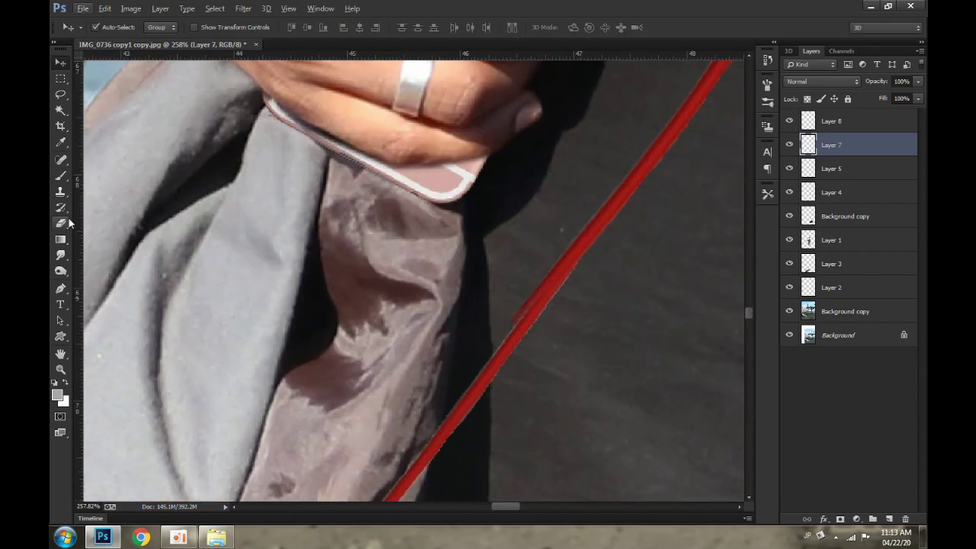
pyautogui.press('e')
pyautogui.hotkey('alt', ']')
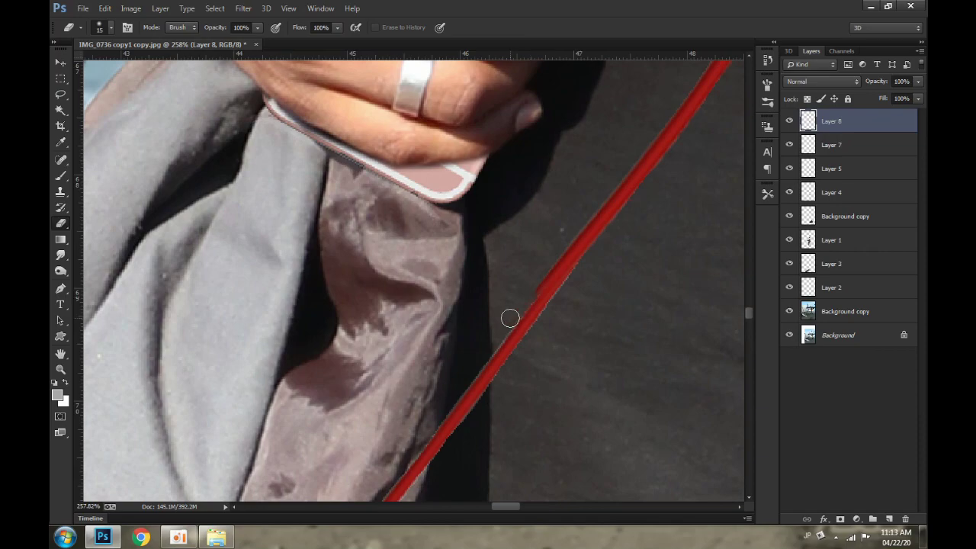
pyautogui.scroll(-3, 640, 169)
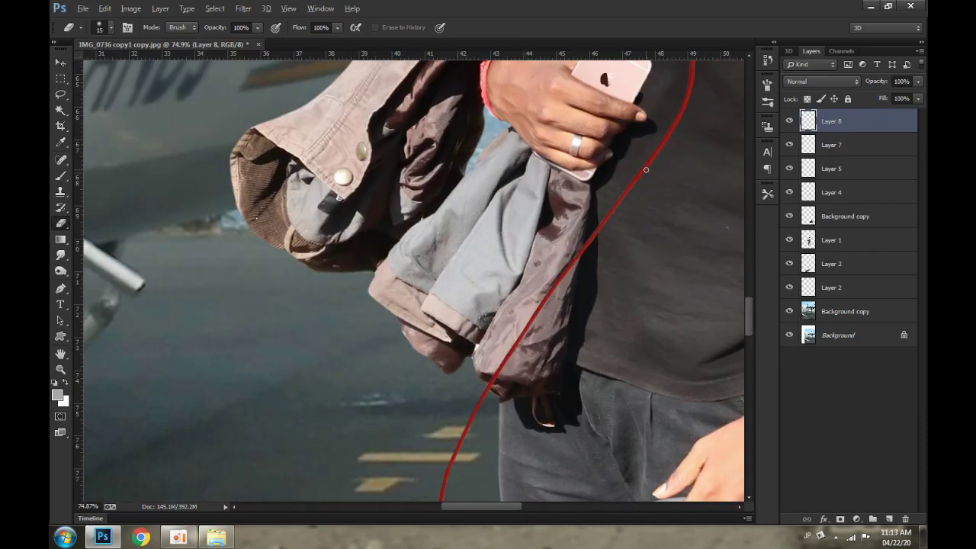
pyautogui.press('v')
pyautogui.scroll(-3, 549, 255)
pyautogui.scroll(-2, 555, 290)
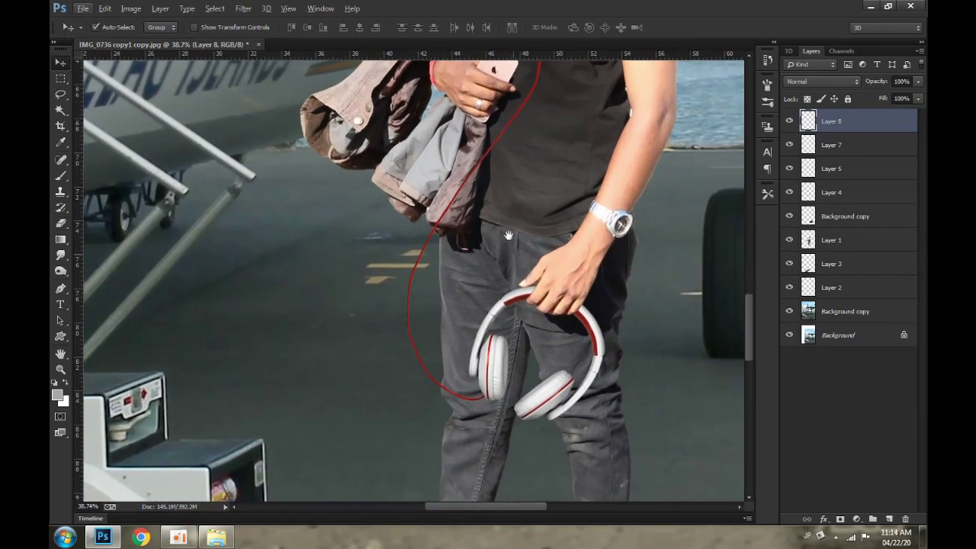
pyautogui.scroll(-3, 556, 290)
# - Burn the jeans on Layer 1 beside the headphones and down both legs
pyautogui.click(619, 342)
pyautogui.click(55, 272)
pyautogui.rightClick(53, 271)
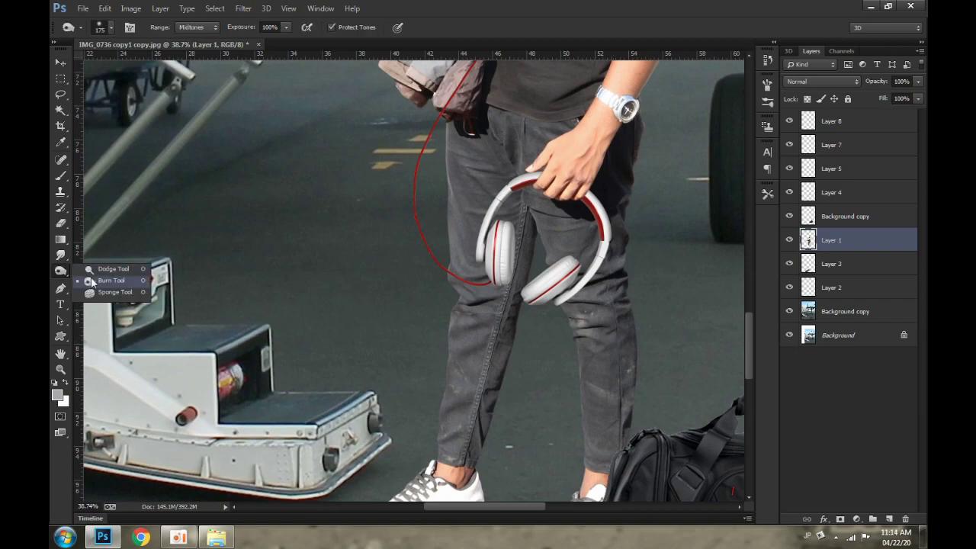
pyautogui.click(103, 282)
pyautogui.press(']')
pyautogui.press(']')
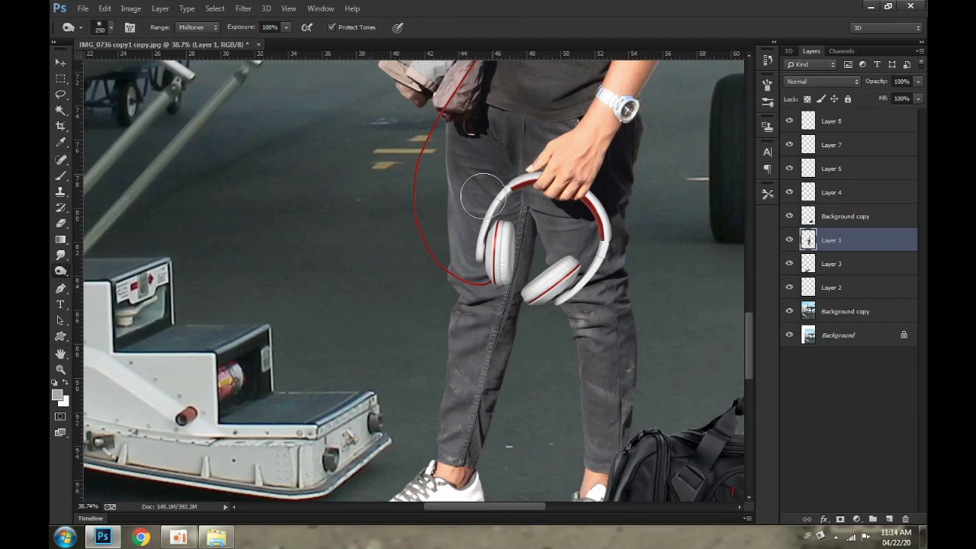
pyautogui.moveTo(473, 197); pyautogui.dragTo(562, 220)
pyautogui.moveTo(625, 252)
pyautogui.mouseDown()
pyautogui.moveTo(415, 308)
pyautogui.moveTo(645, 338)
pyautogui.moveTo(679, 359)
pyautogui.moveTo(448, 418)
pyautogui.moveTo(488, 447)
pyautogui.moveTo(616, 449)
pyautogui.moveTo(628, 409)
pyautogui.mouseUp()
# - Fit the image to the window and select the Background copy layer
pyautogui.press('v')
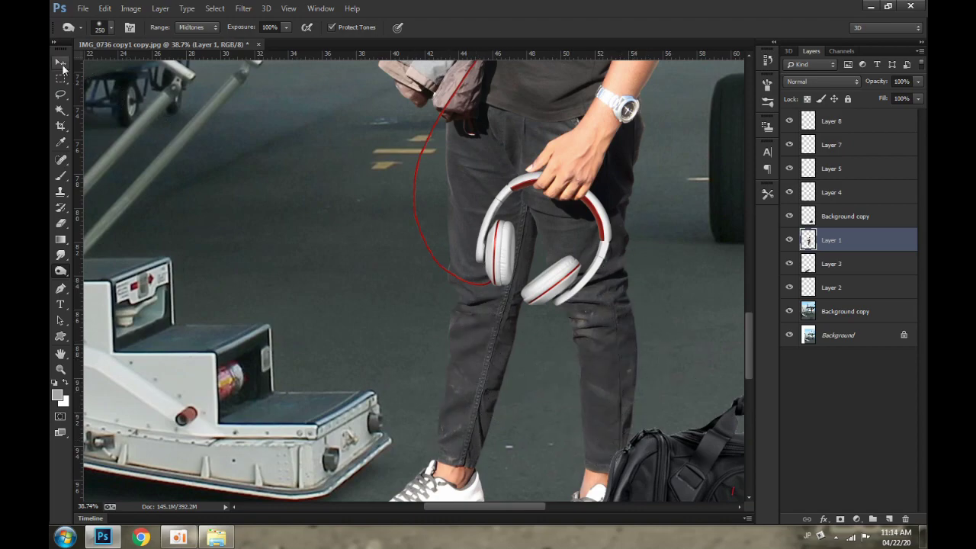
pyautogui.hotkey('ctrl', '0')
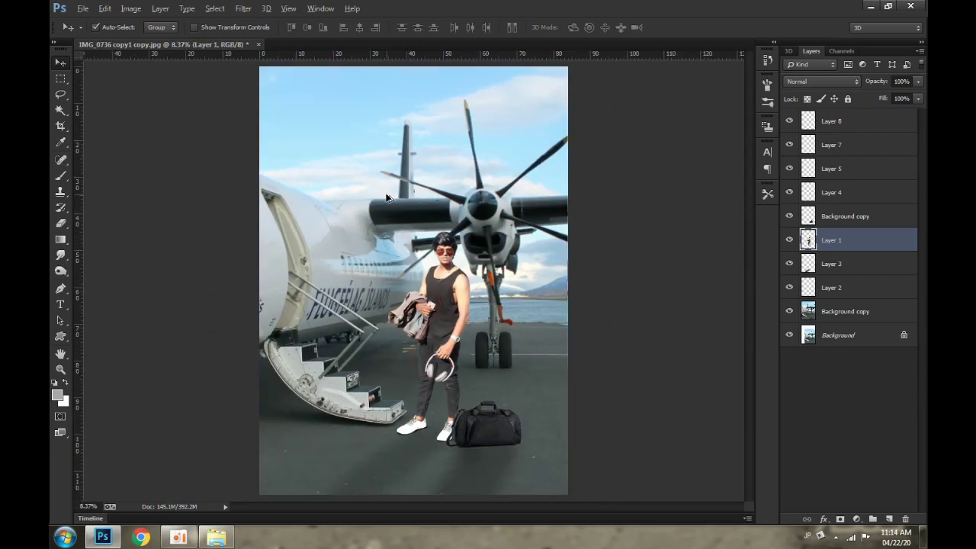
pyautogui.click(452, 191)
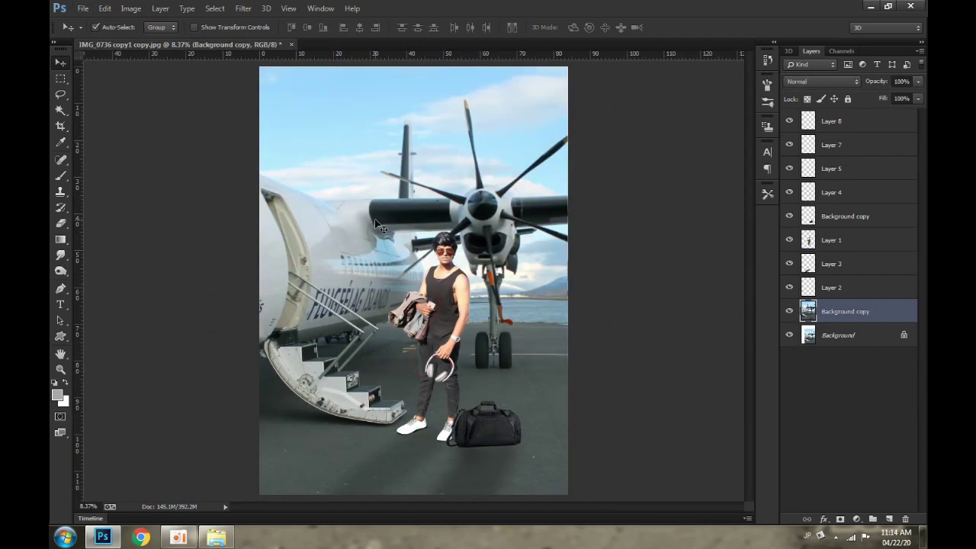
# - Apply a Color Balance midtone shift of -18, -16, -15 to the Background copy
pyautogui.press('i')
pyautogui.hotkey('ctrl', 'b')
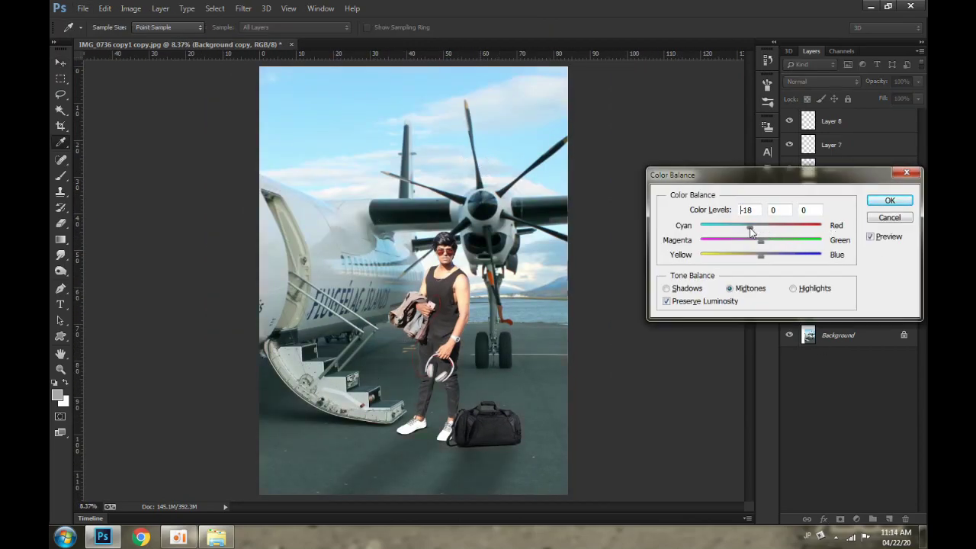
pyautogui.moveTo(770, 241); pyautogui.dragTo(751, 244)
pyautogui.click(751, 257)
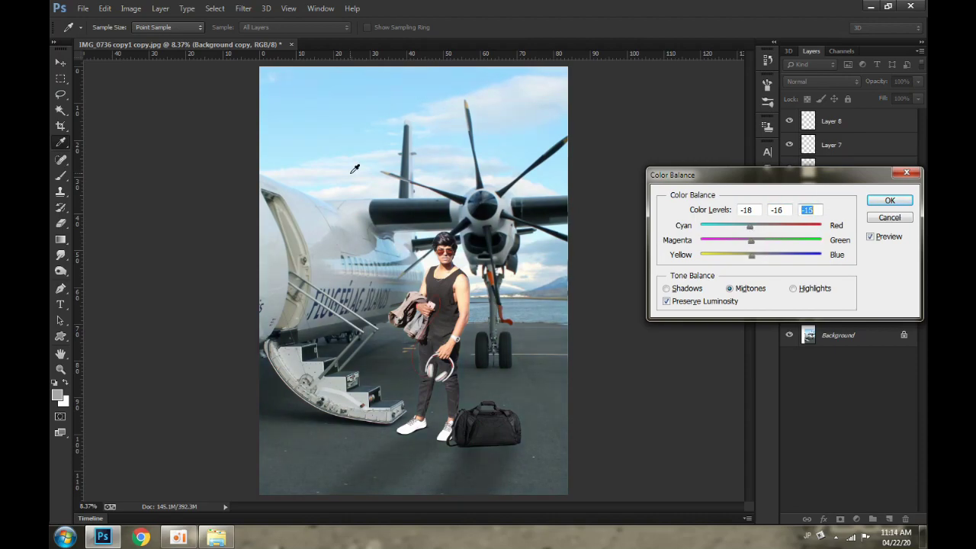
pyautogui.click(891, 202)
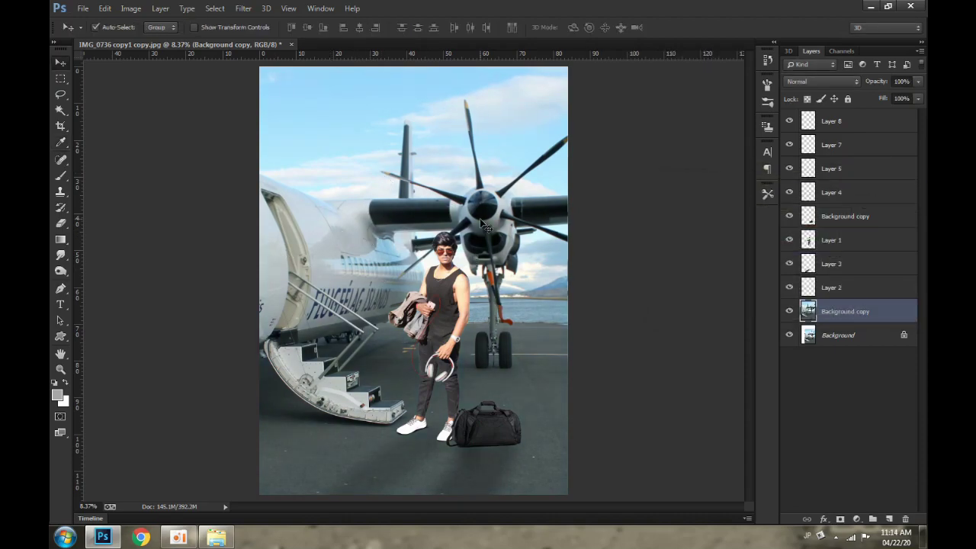
# - Lower the Background copy's Vibrance for a more muted look
pyautogui.click(130, 9)
pyautogui.click(305, 114)
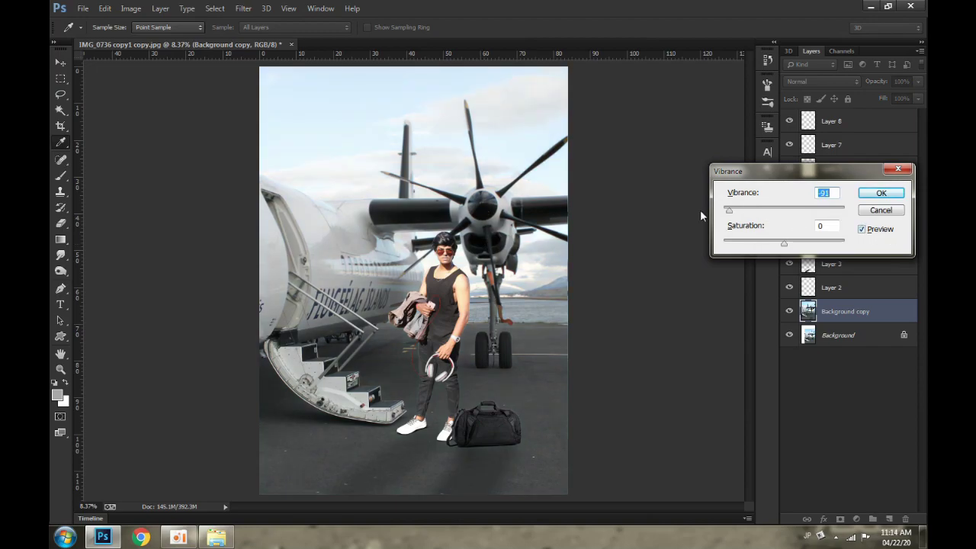
pyautogui.moveTo(784, 212); pyautogui.dragTo(765, 217)
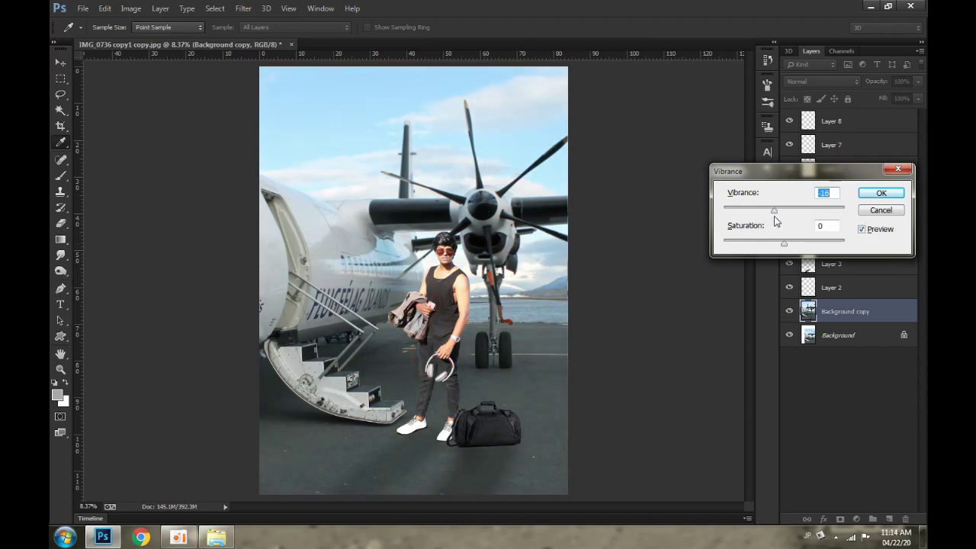
pyautogui.press('Return')
# - Nudge the contrast of the man on Layer 1 with Brightness/Contrast, brightness left at 0
pyautogui.click(452, 289)
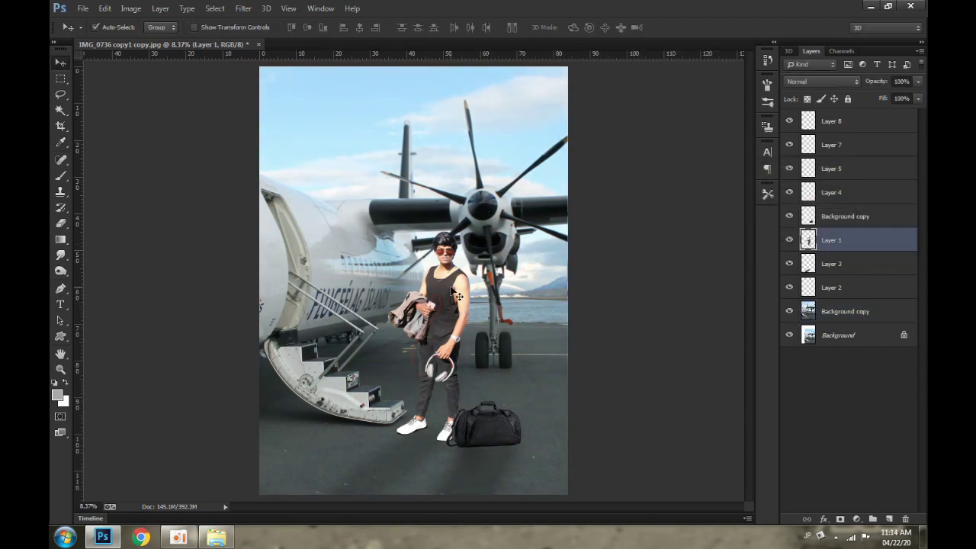
pyautogui.click(130, 8)
pyautogui.moveTo(150, 39)
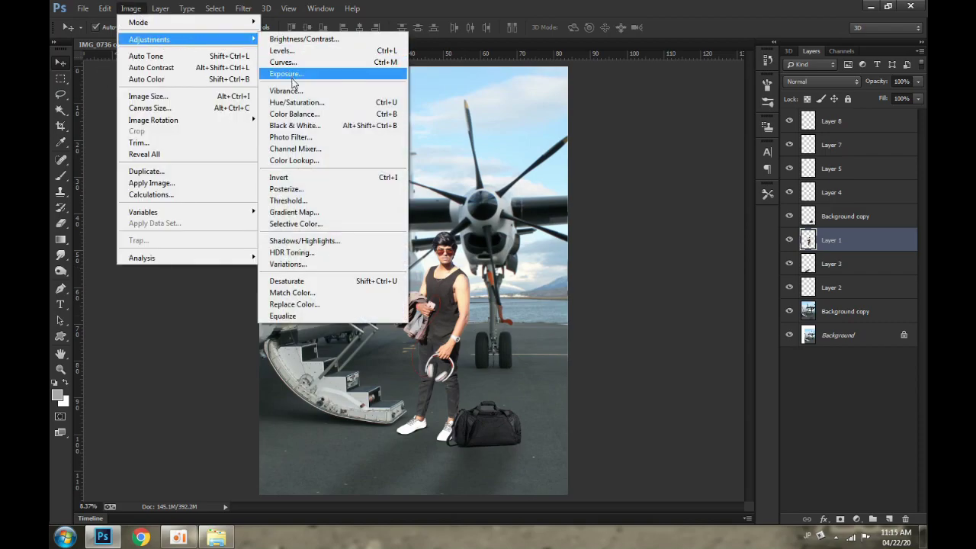
pyautogui.click(312, 40)
pyautogui.click(648, 220)
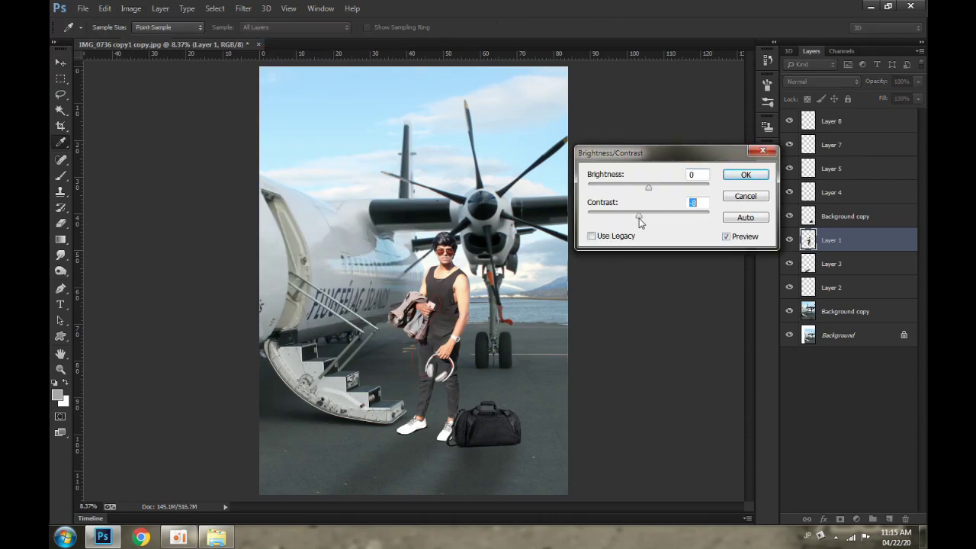
pyautogui.click(746, 174)
# - Switch to the Move tool and select Layer 8 at the top of the stack
pyautogui.press('v')
pyautogui.scroll(5, 450, 356)
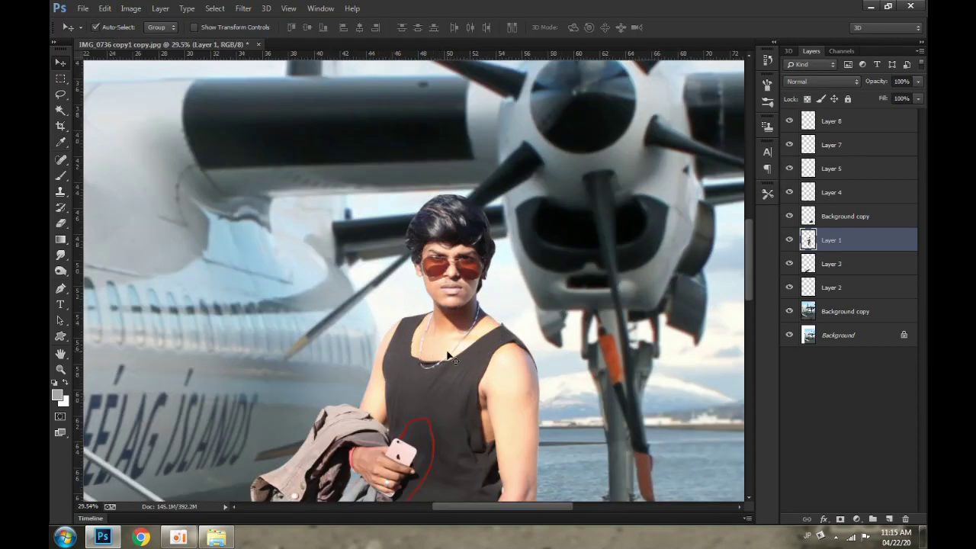
pyautogui.scroll(-5, 483, 222)
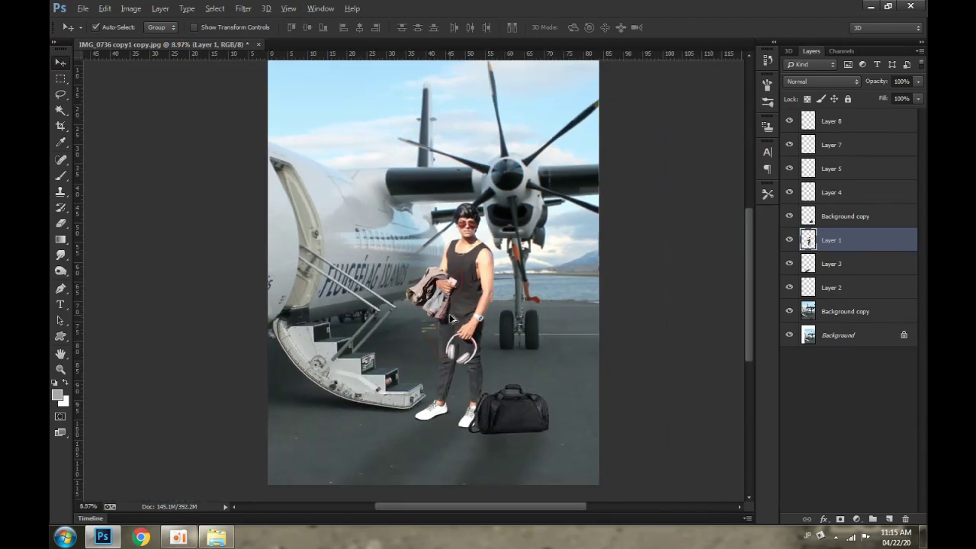
pyautogui.scroll(1, 337, 311)
pyautogui.scroll(-5, 337, 312)
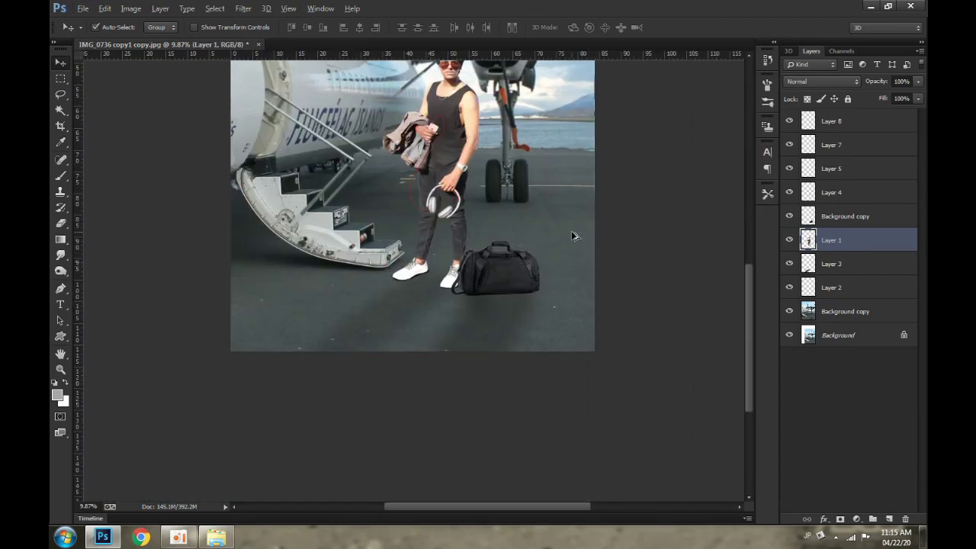
pyautogui.scroll(-2, 574, 235)
pyautogui.scroll(1, 575, 235)
pyautogui.click(857, 131)
# - Merge Layer 8 through Background copy, then undo the merge
pyautogui.keyDown('shift'); pyautogui.click(868, 312); pyautogui.keyUp('shift')
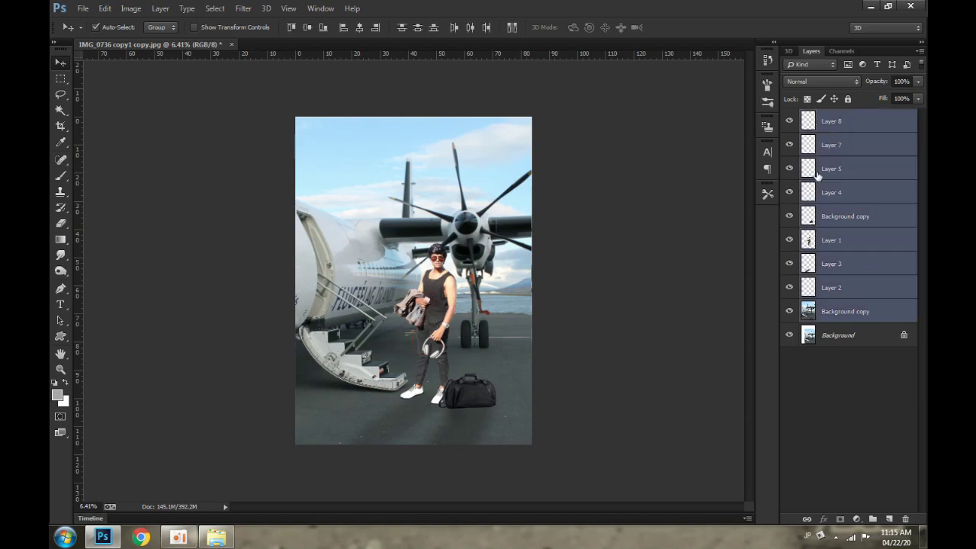
pyautogui.rightClick(860, 120)
pyautogui.click(732, 334)
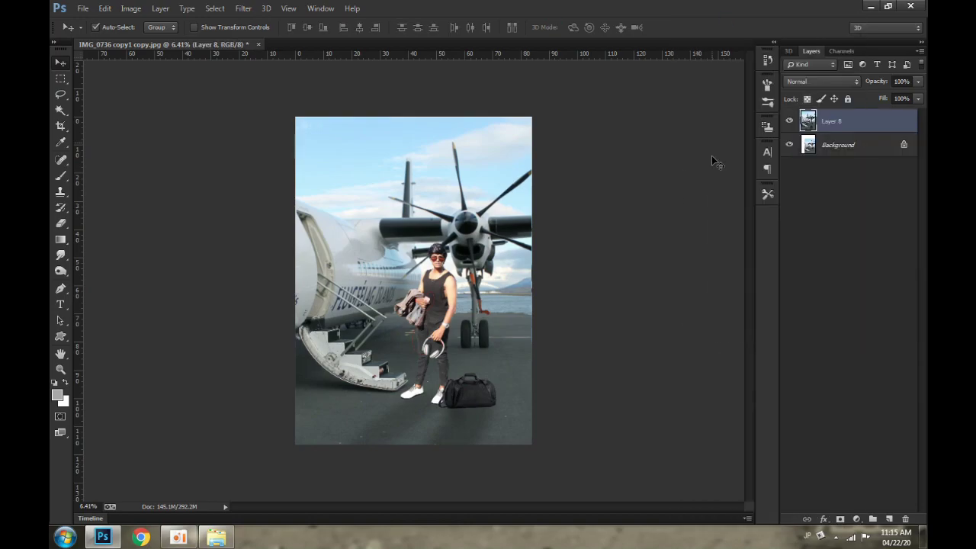
pyautogui.hotkey('ctrl', 'z')
# - Stamp all visible layers into a new Layer 9 on top
pyautogui.click(832, 122)
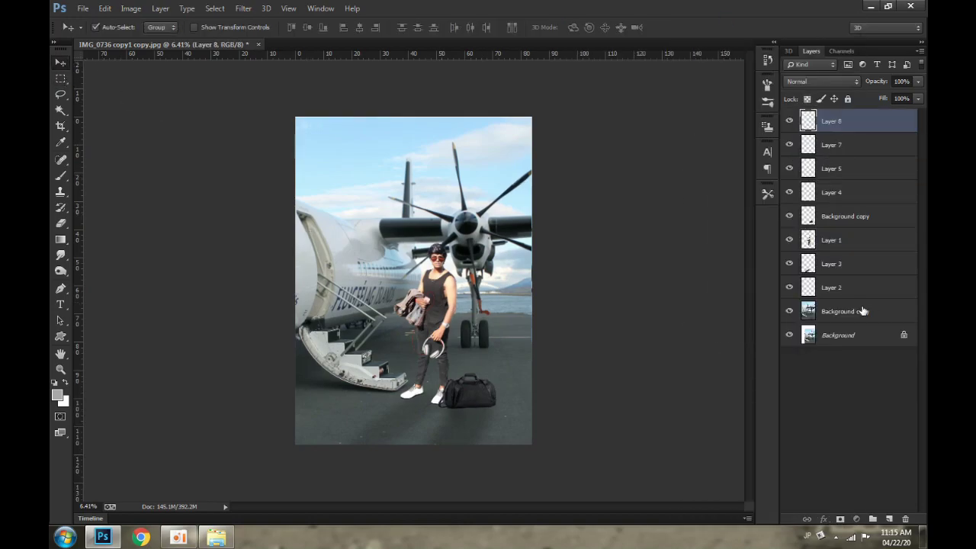
pyautogui.keyDown('shift'); pyautogui.click(863, 311); pyautogui.keyUp('shift')
pyautogui.hotkey('ctrl', 'shift', 'alt', 'e')
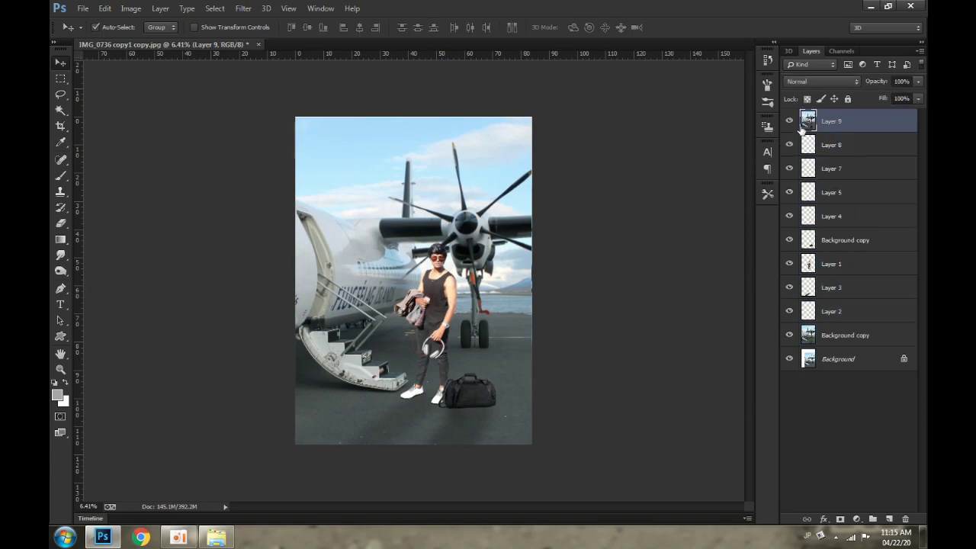
# - Group Layer 8 through Background copy into Group 1 and reselect Layer 9
pyautogui.click(842, 145)
pyautogui.keyDown('shift'); pyautogui.click(849, 335); pyautogui.keyUp('shift')
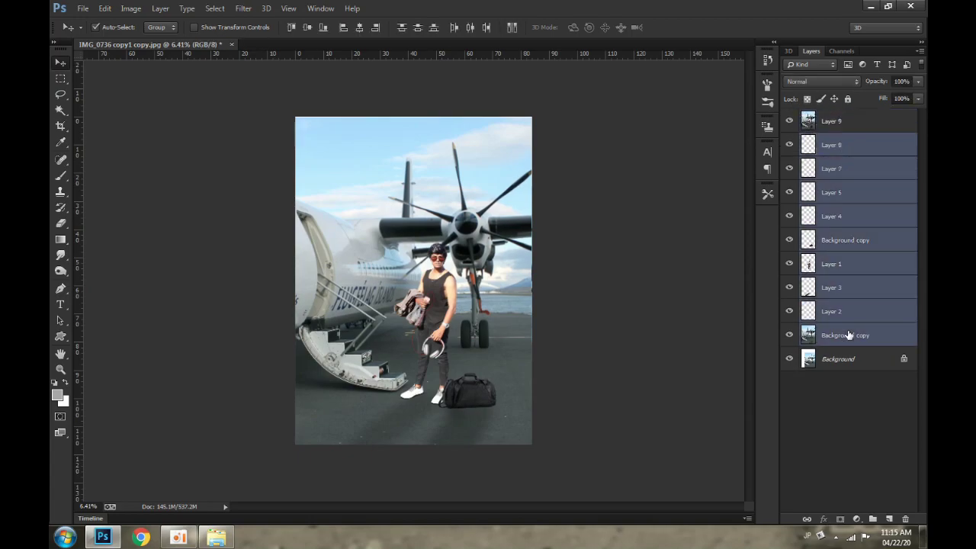
pyautogui.hotkey('ctrl', 'g')
pyautogui.click(854, 122)
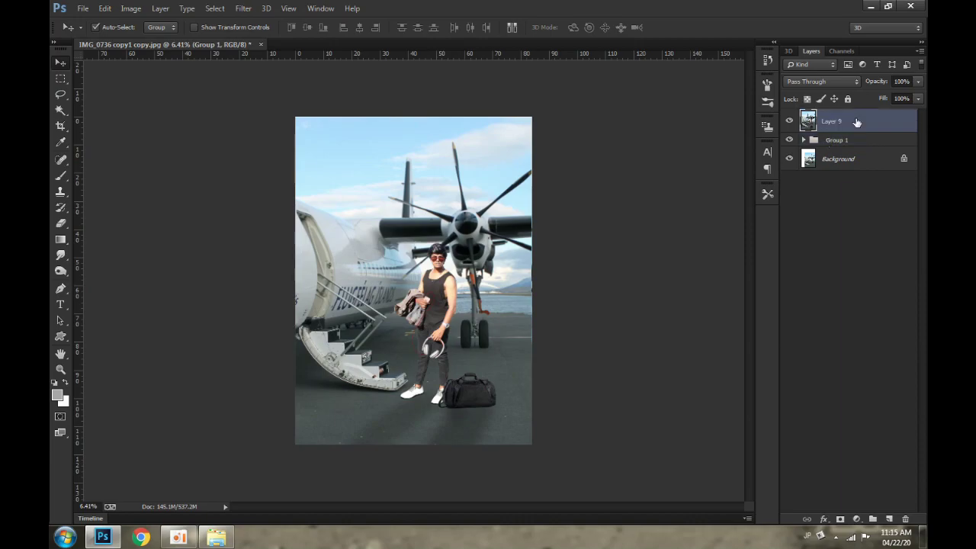
pyautogui.click(215, 8)
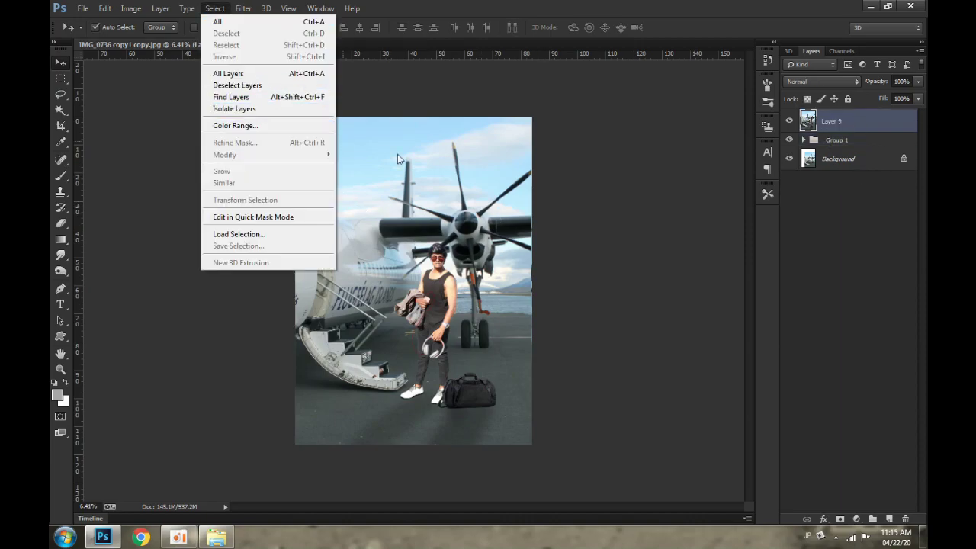
# - Set Camera Raw Exposure +0.05, Highlights -53, Shadows +52, Whites -60, Blacks -41, Clarity and Vibrance +15
pyautogui.click(243, 8)
pyautogui.click(334, 79)
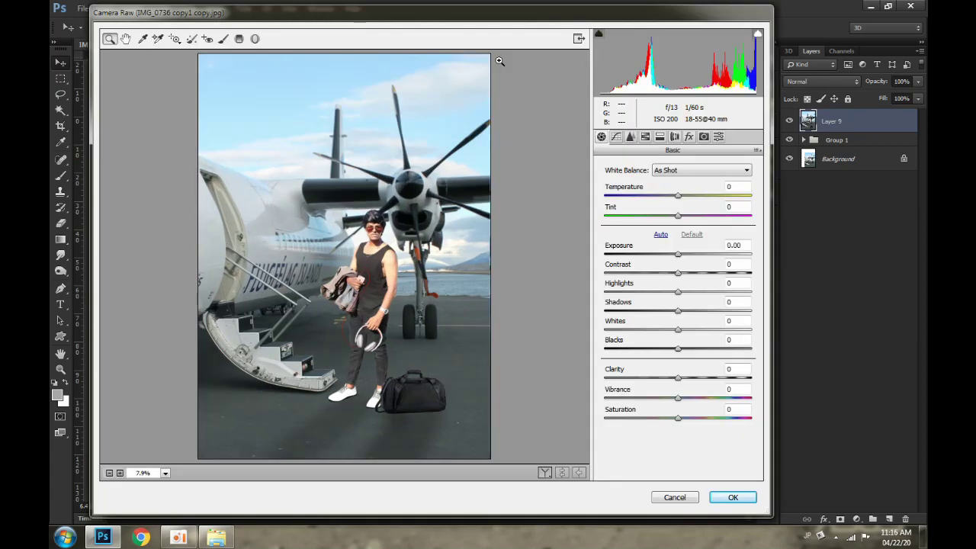
pyautogui.click(679, 254)
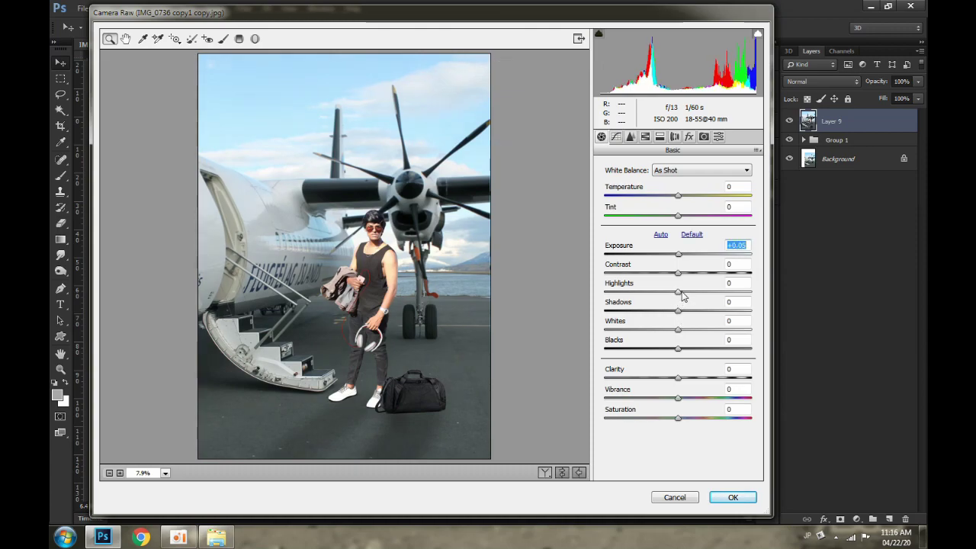
pyautogui.click(744, 283)
pyautogui.write('-53')
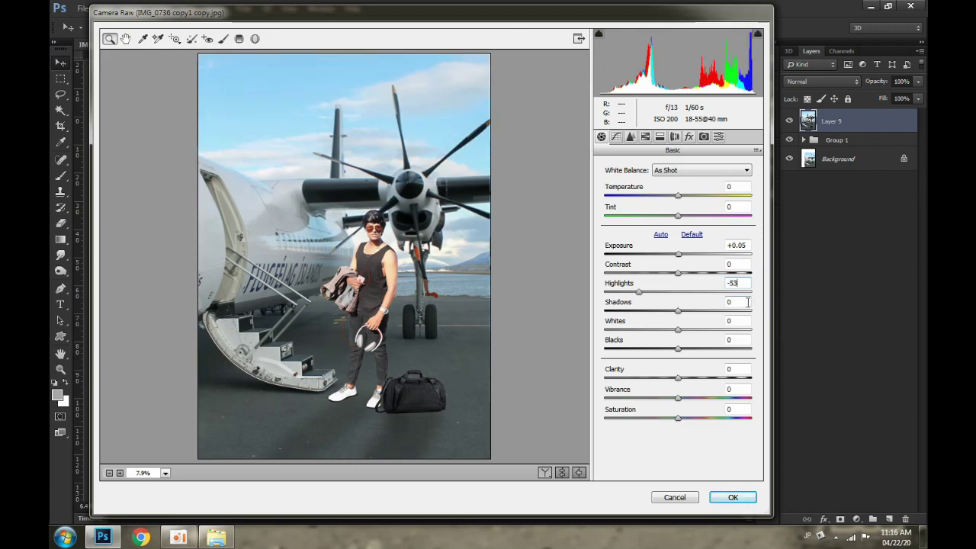
pyautogui.click(714, 309)
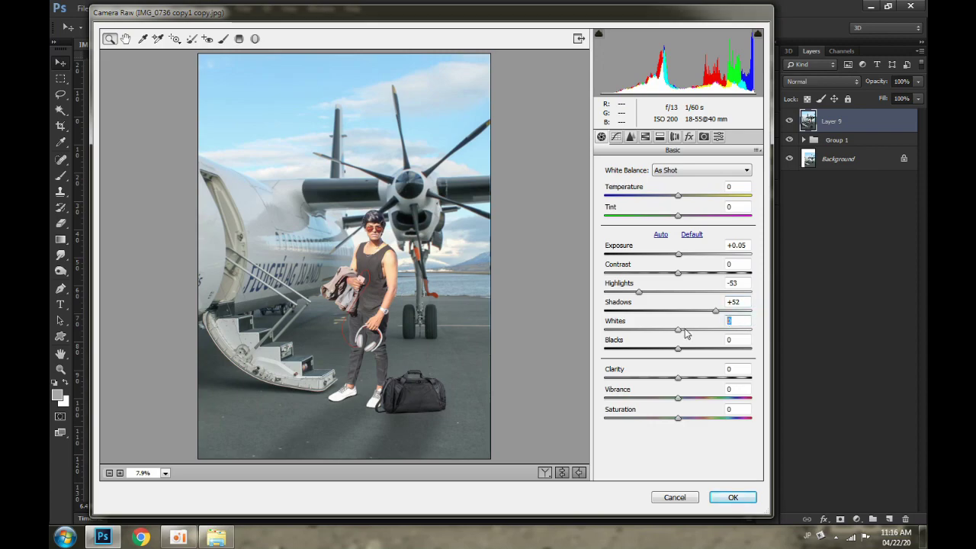
pyautogui.write('-60')
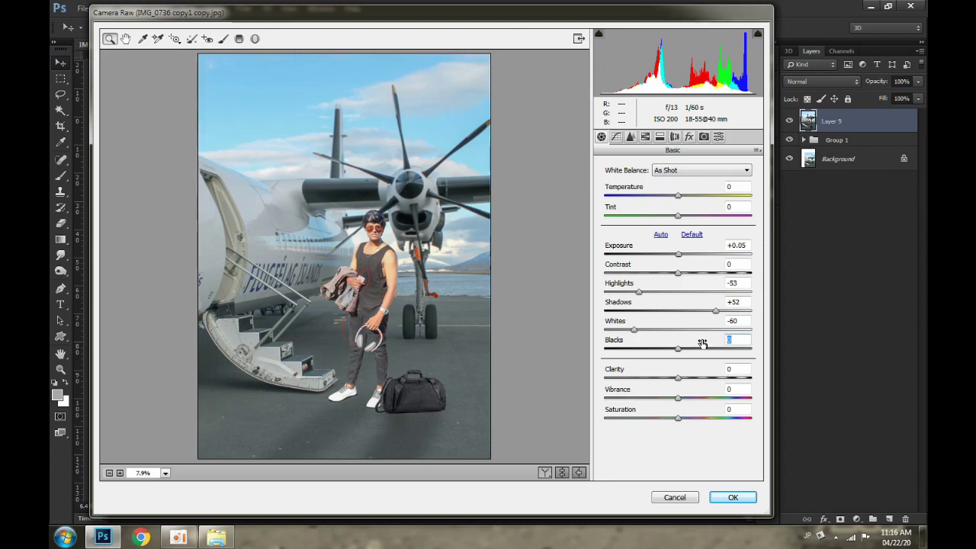
pyautogui.write('41')
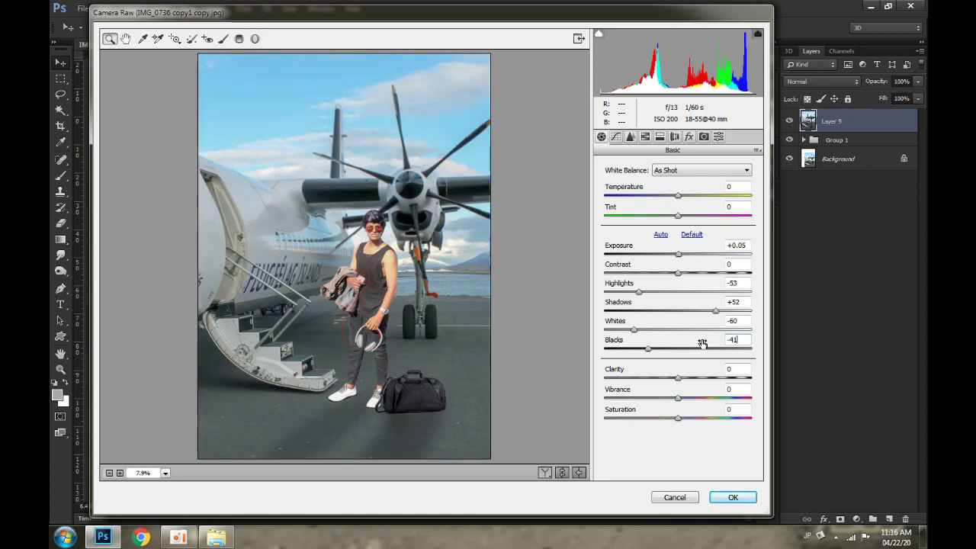
pyautogui.write('15')
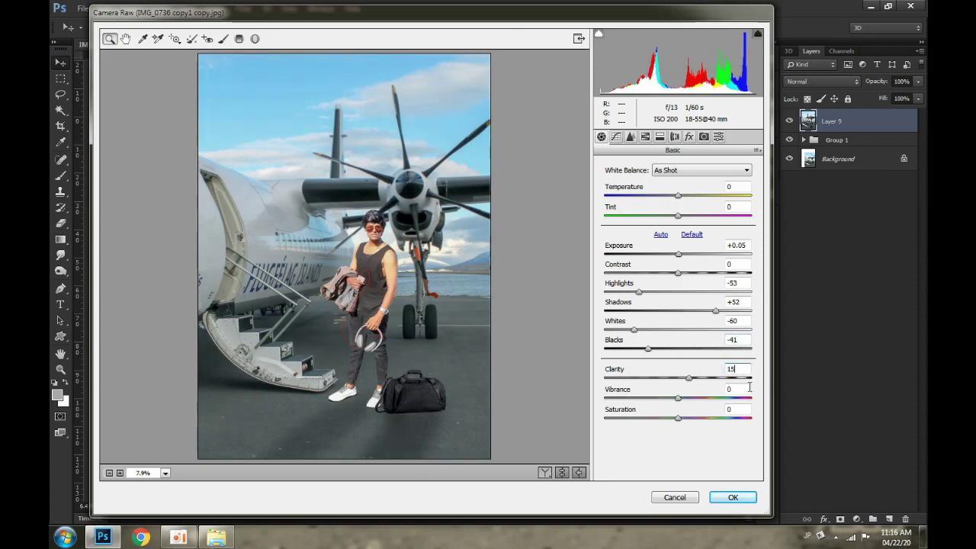
pyautogui.write('15')
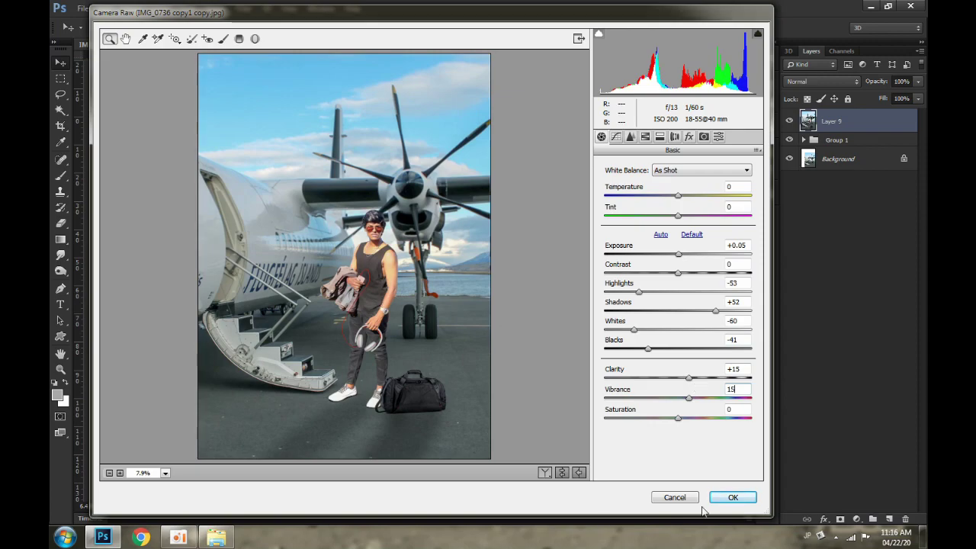
pyautogui.click(630, 136)
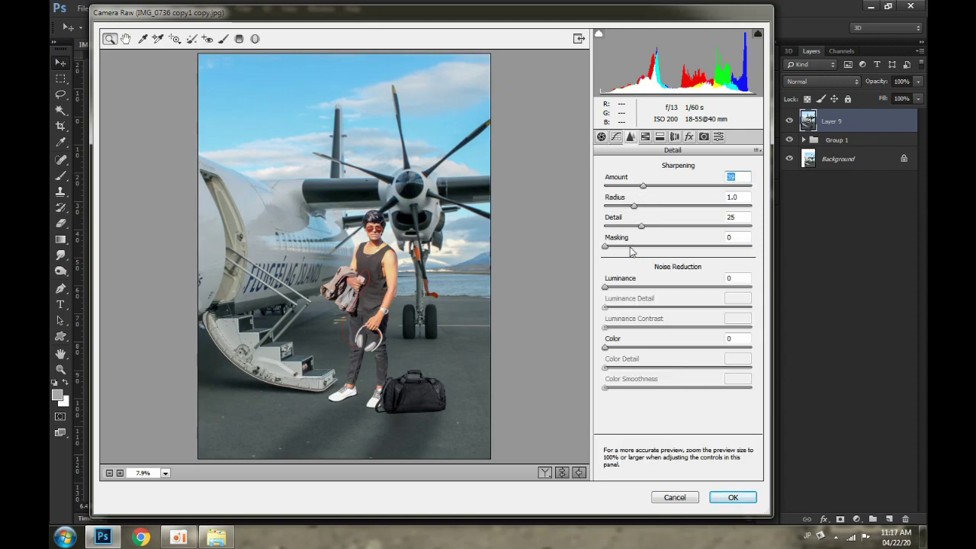
# - Raise luminance noise reduction and brighten the Oranges luminance in Camera Raw
pyautogui.moveTo(605, 287); pyautogui.dragTo(618, 287)
pyautogui.click(645, 137)
pyautogui.click(673, 184)
pyautogui.moveTo(678, 244); pyautogui.dragTo(688, 244)
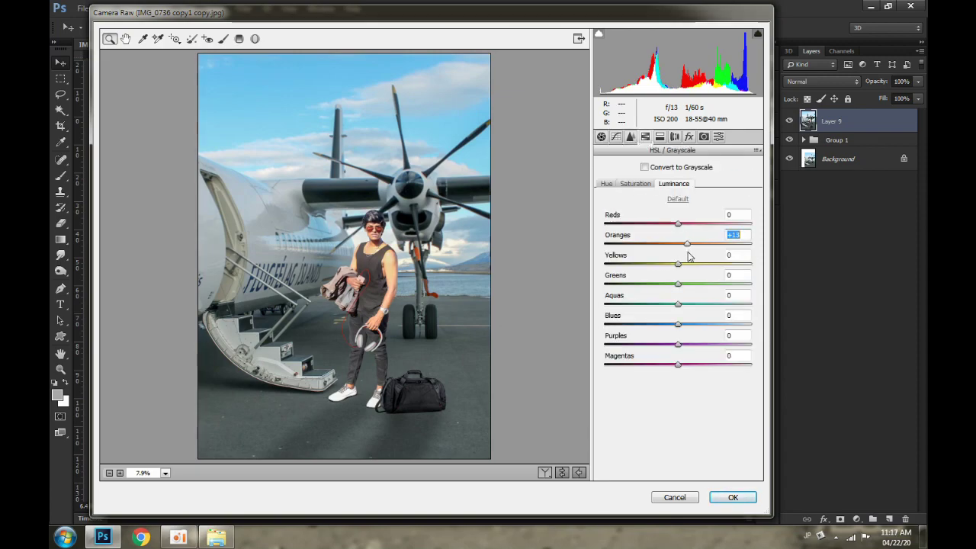
# - Desaturate Blues and Aquas to -100 and slightly desaturate Yellows
pyautogui.click(640, 183)
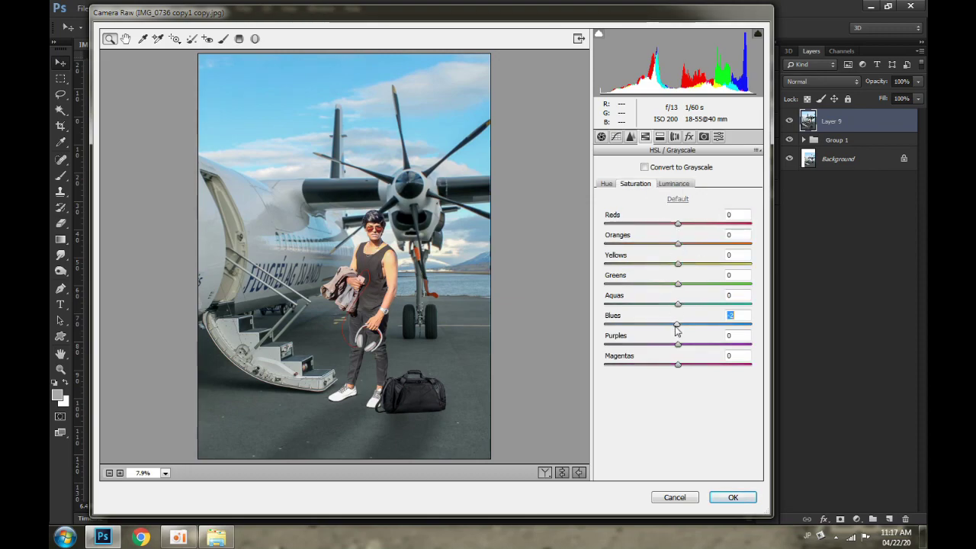
pyautogui.moveTo(676, 326); pyautogui.dragTo(556, 347)
pyautogui.moveTo(677, 305); pyautogui.dragTo(561, 309)
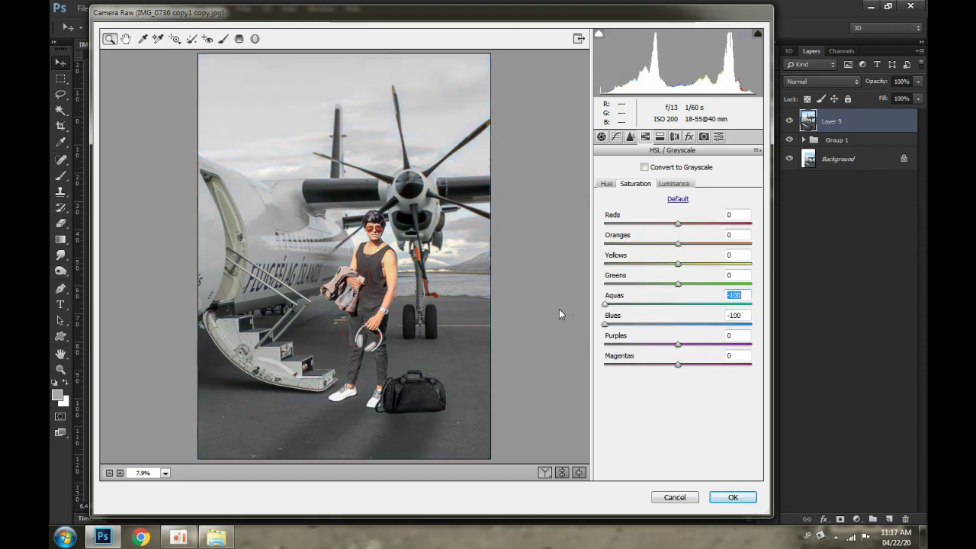
pyautogui.moveTo(676, 265); pyautogui.dragTo(673, 284)
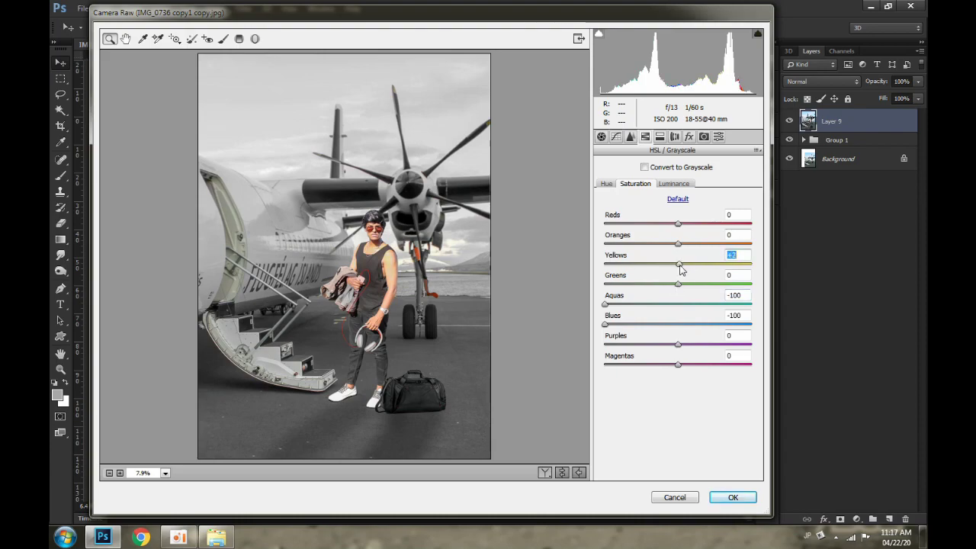
# - Darken Blues luminance to -10 and add a dark edge vignette
pyautogui.hotkey('ctrl', 'alt', 'shift', 'h')
pyautogui.hotkey('ctrl', 'alt', 'shift', 'l')
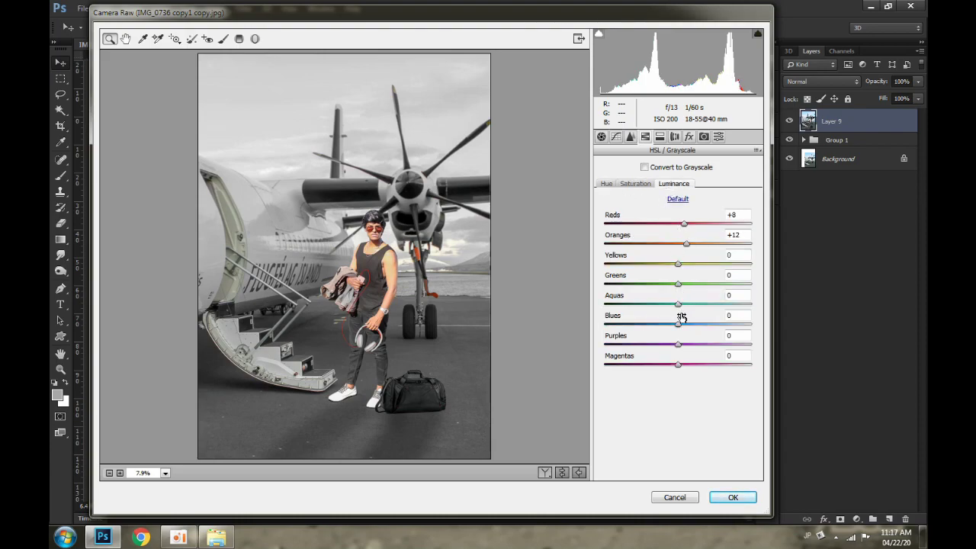
pyautogui.moveTo(679, 324); pyautogui.dragTo(660, 328)
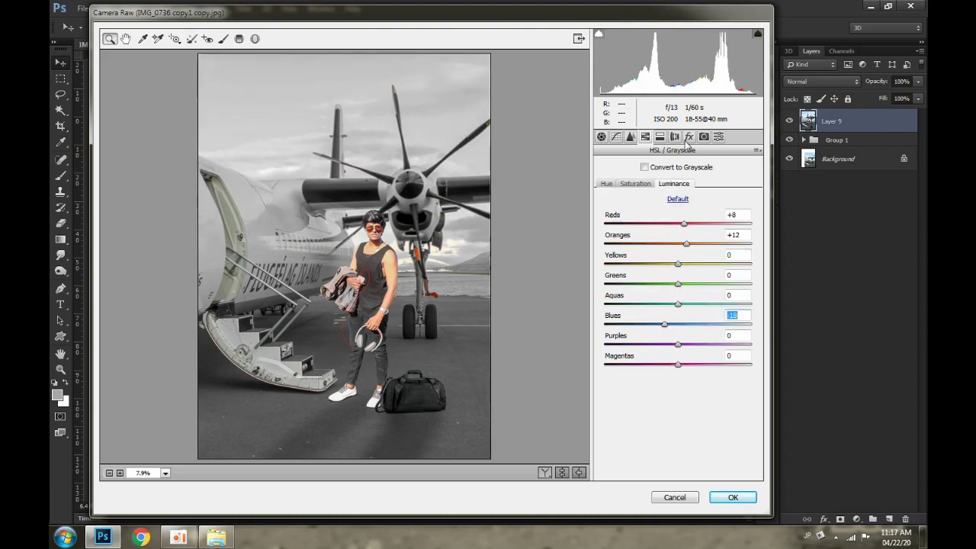
pyautogui.click(689, 138)
pyautogui.moveTo(679, 291); pyautogui.dragTo(655, 297)
# - Apply the Camera Raw grade and add a Selective Color layer with Blacks +16
pyautogui.click(717, 496)
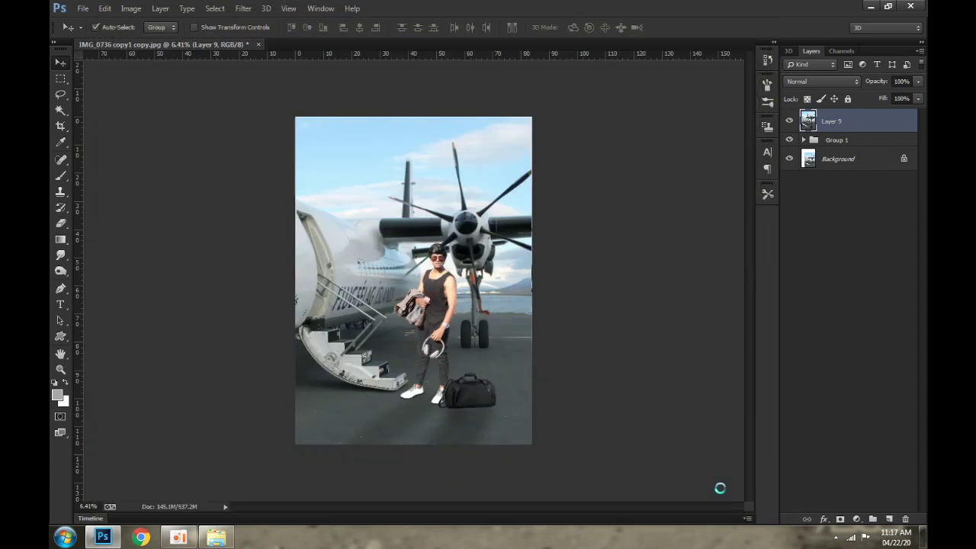
pyautogui.click(857, 518)
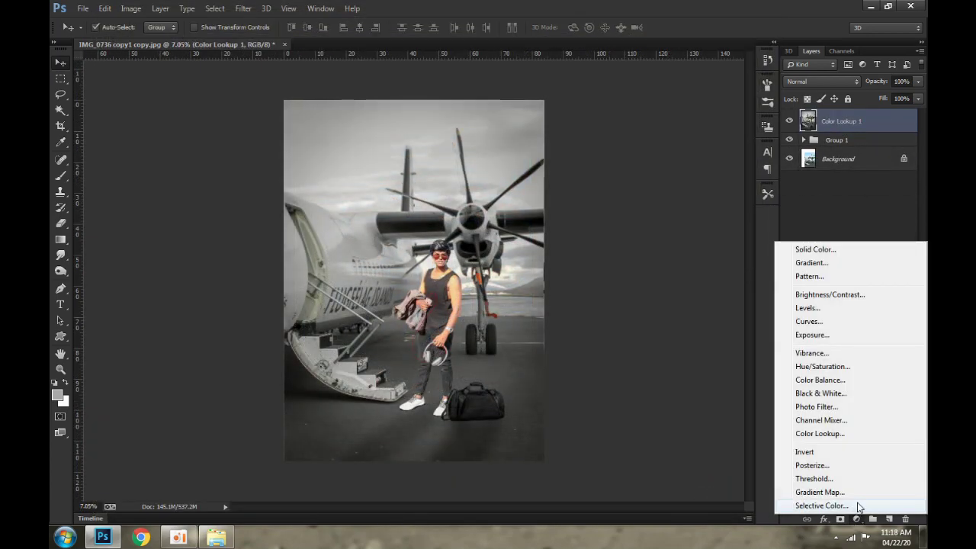
pyautogui.click(821, 506)
pyautogui.moveTo(656, 303); pyautogui.dragTo(665, 302)
pyautogui.click(656, 202)
pyautogui.click(650, 296)
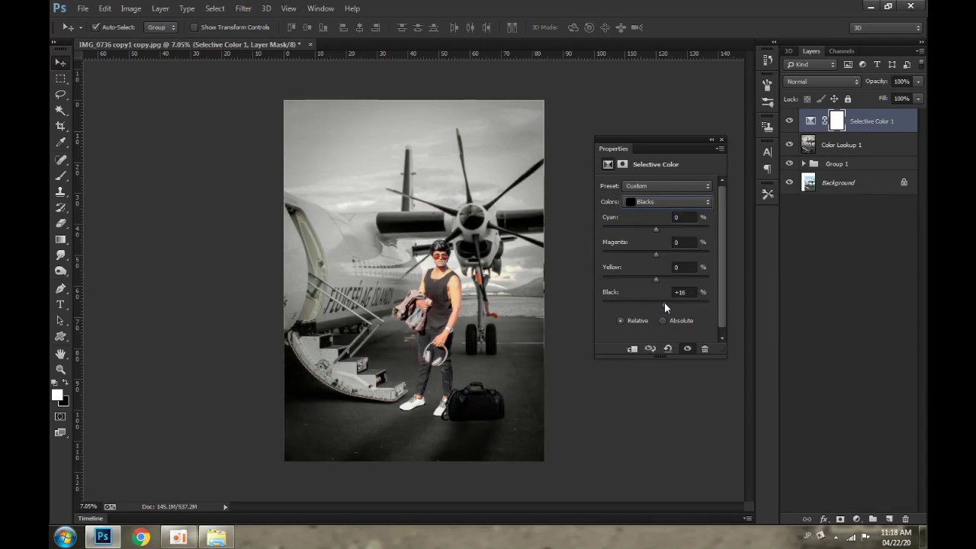
pyautogui.click(720, 140)
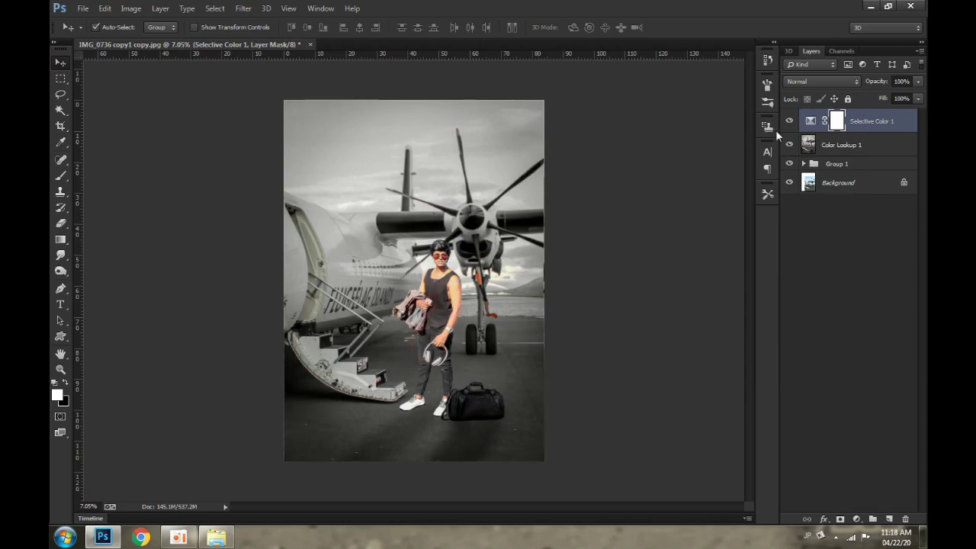
# - Hide the adjustments and Group 1, add a Sienna-Blue Color Lookup, and create Layer 10
pyautogui.hotkey('ctrl', 'shift', 'alt', 'n')
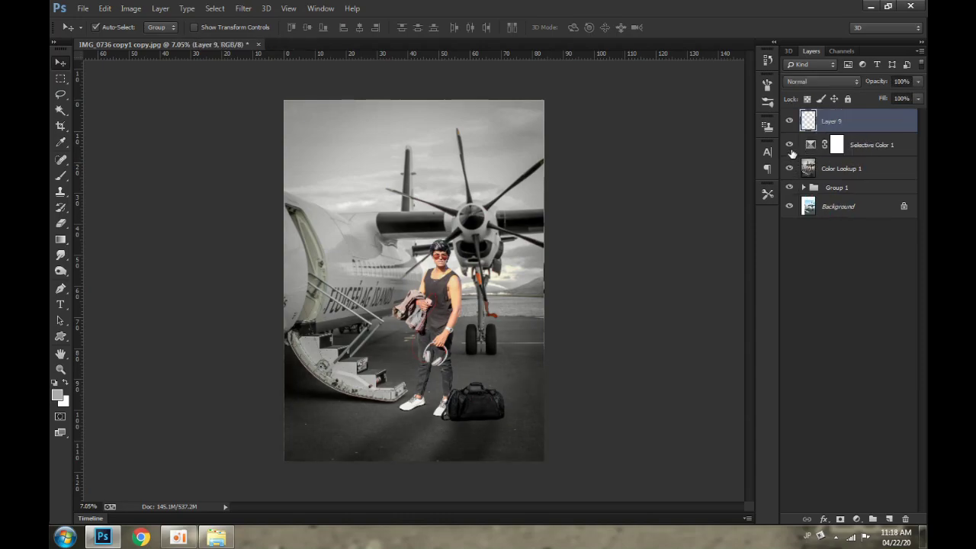
pyautogui.moveTo(790, 149); pyautogui.dragTo(789, 188)
pyautogui.click(856, 519)
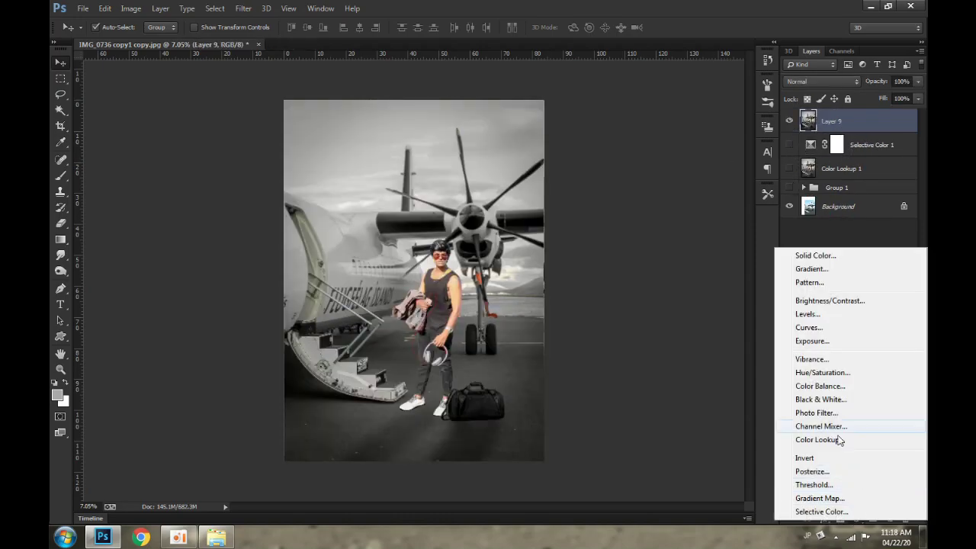
pyautogui.click(816, 440)
pyautogui.click(680, 201)
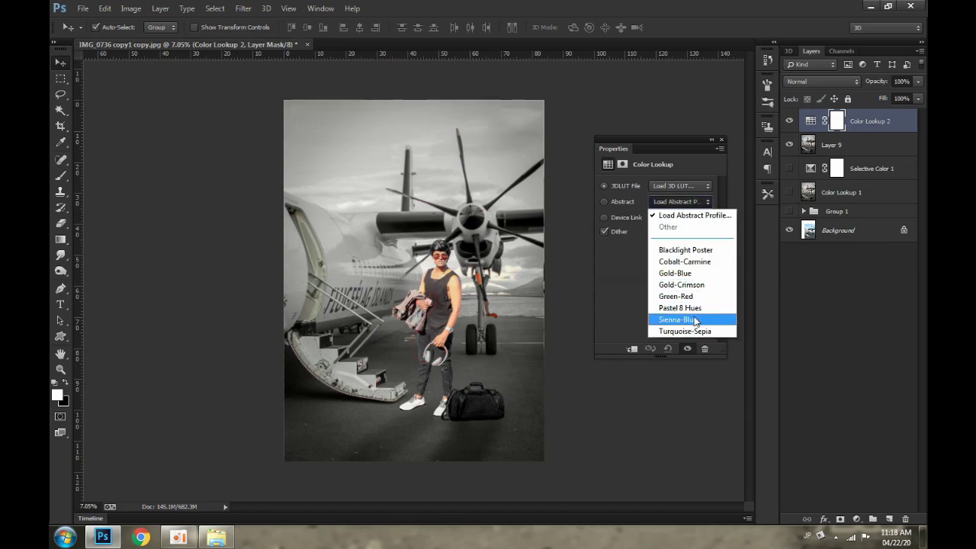
pyautogui.click(696, 321)
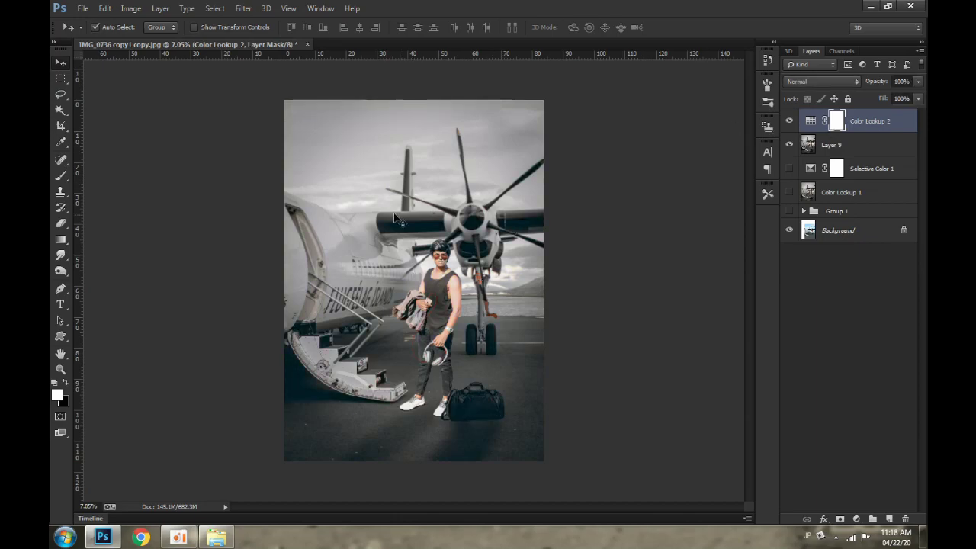
pyautogui.scroll(2, 397, 219)
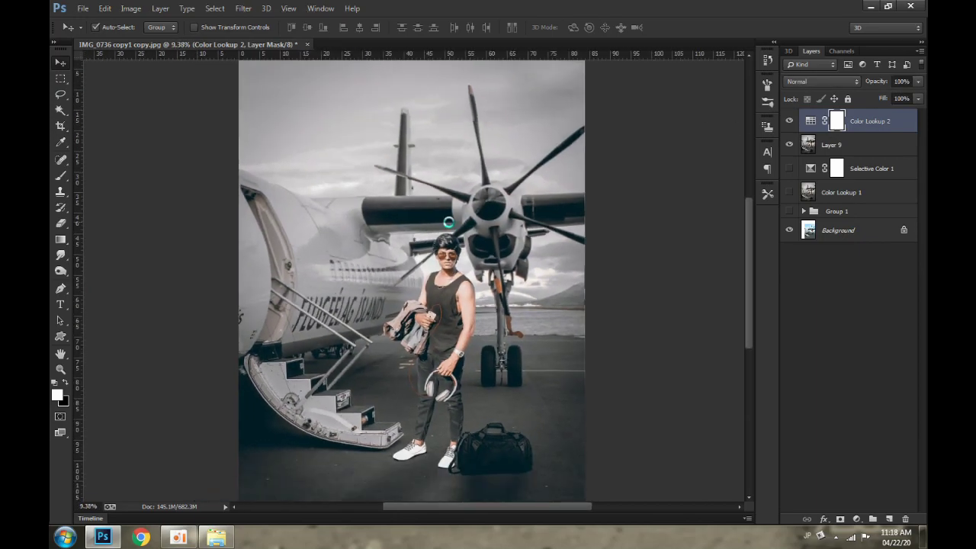
pyautogui.hotkey('ctrl', 'shift', 'alt', 'n')
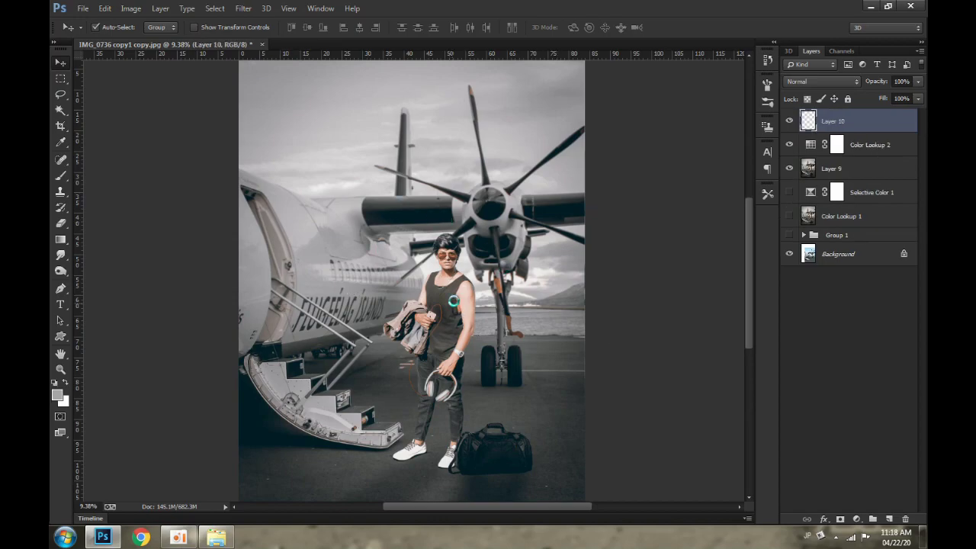
# - In Camera Raw on Layer 10, set Clarity +15, darken whites and blacks, raise luminance noise reduction
pyautogui.hotkey('ctrl', 'shift', 'a')
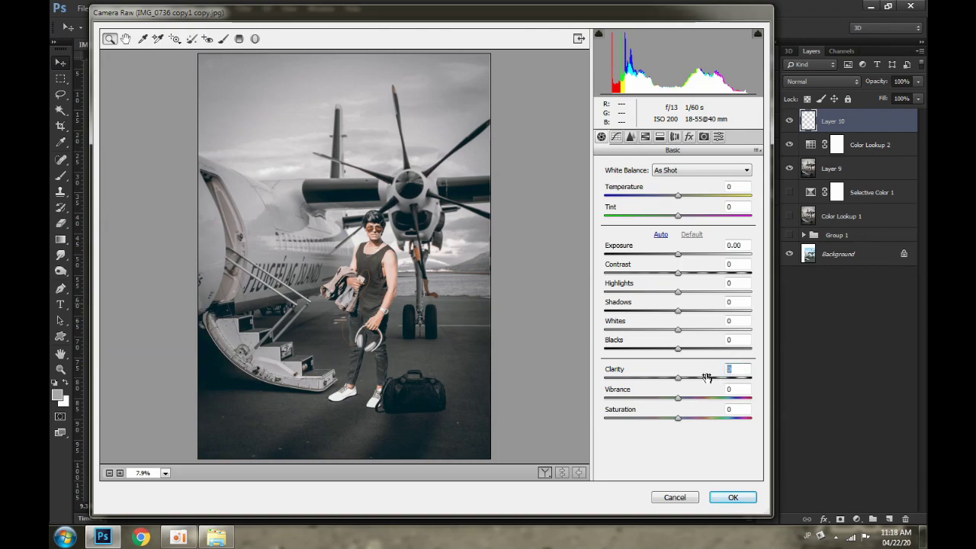
pyautogui.write('15')
pyautogui.moveTo(678, 349)
pyautogui.mouseDown()
pyautogui.moveTo(662, 348)
pyautogui.moveTo(648, 330)
pyautogui.moveTo(689, 310)
pyautogui.moveTo(663, 291)
pyautogui.moveTo(663, 272)
pyautogui.mouseUp()
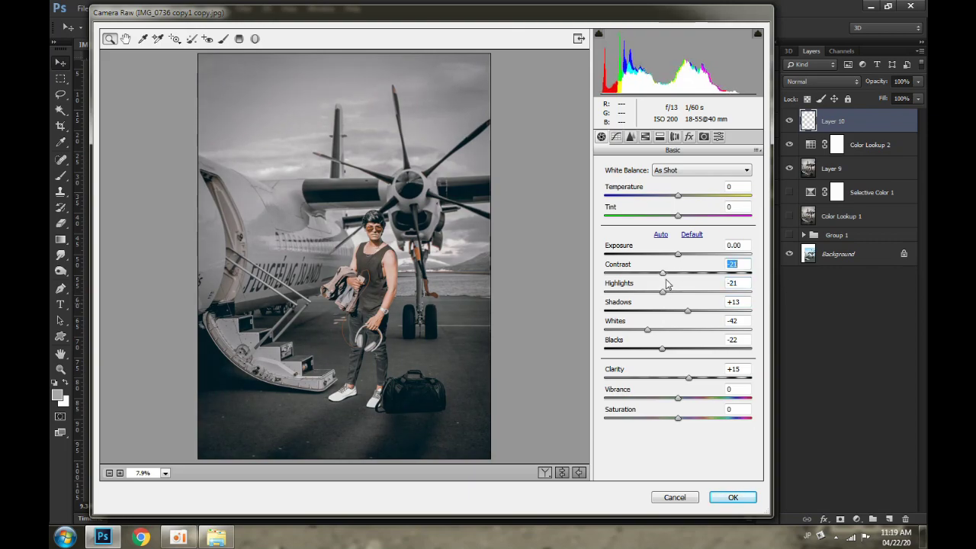
pyautogui.click(631, 136)
pyautogui.click(625, 286)
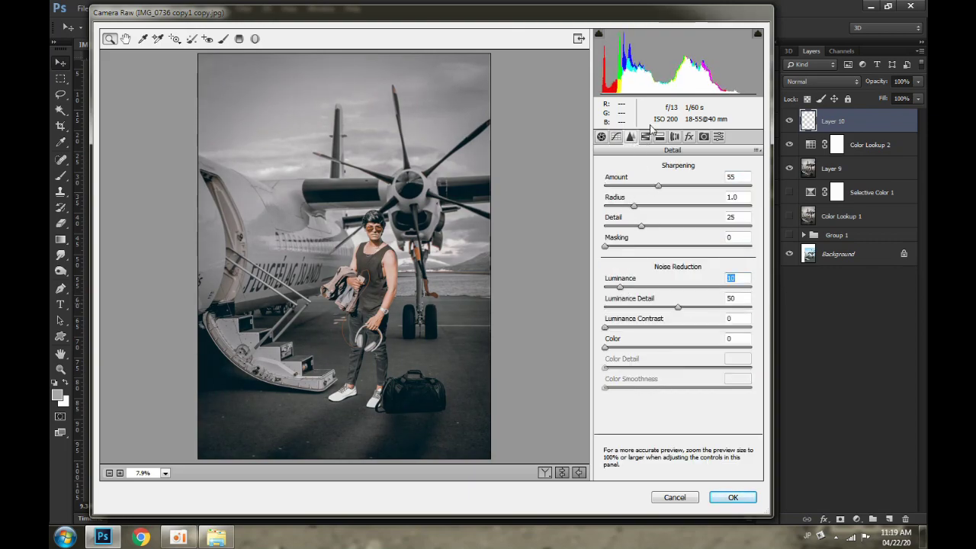
# - Brighten red and orange luminance, add a dark edge vignette, and apply the grade
pyautogui.click(644, 136)
pyautogui.moveTo(678, 244)
pyautogui.mouseDown()
pyautogui.moveTo(697, 245)
pyautogui.moveTo(685, 226)
pyautogui.mouseUp()
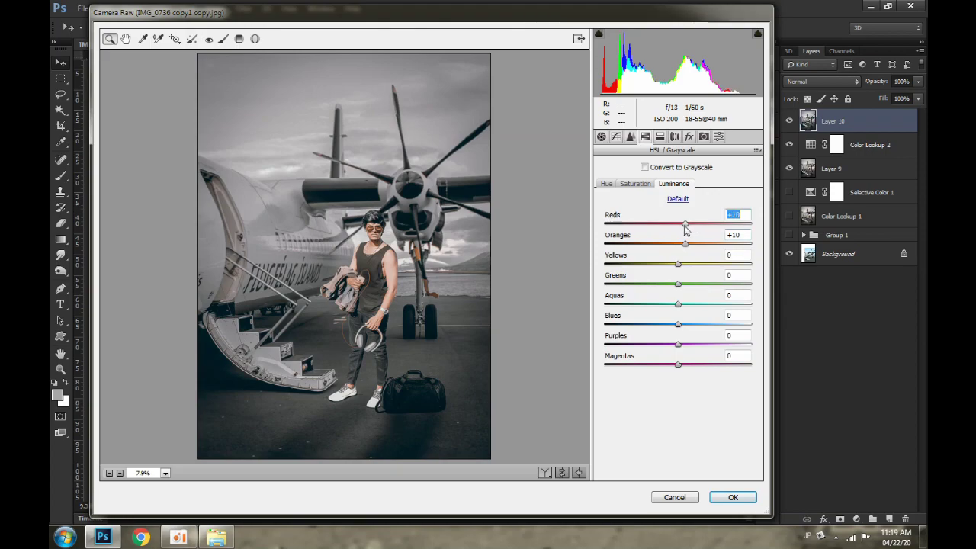
pyautogui.click(688, 138)
pyautogui.moveTo(679, 294); pyautogui.dragTo(664, 296)
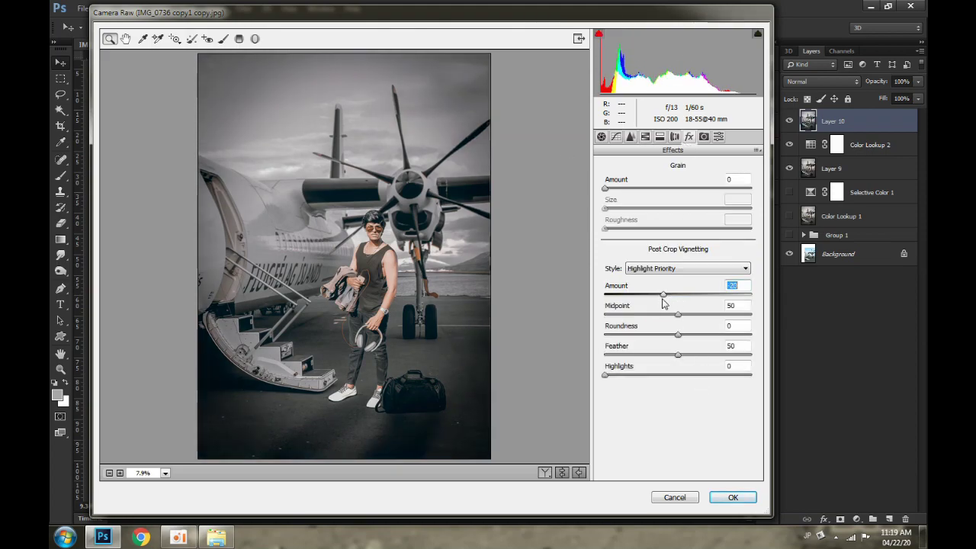
pyautogui.click(733, 498)
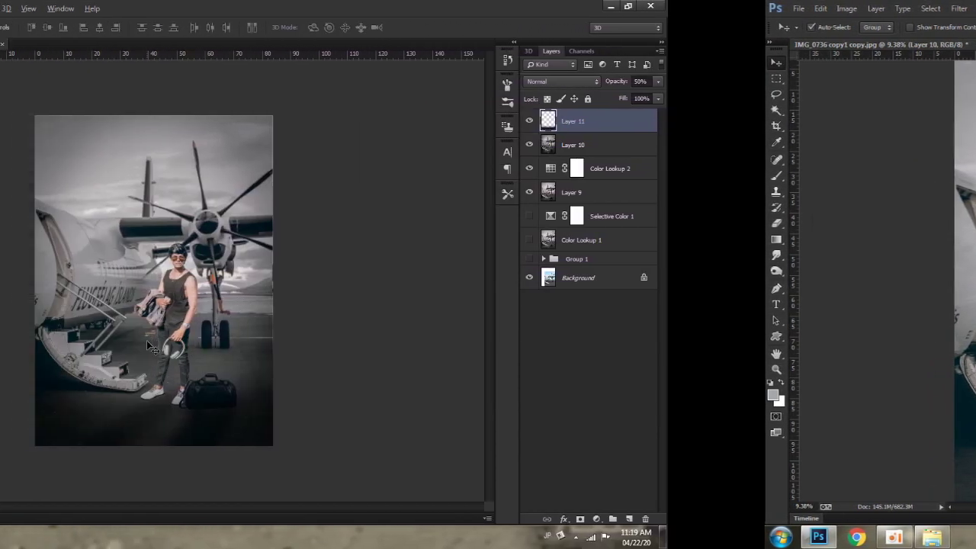
# - Burn the man's tank top and jeans darker on Layer 10
pyautogui.scroll(1, 447, 286)
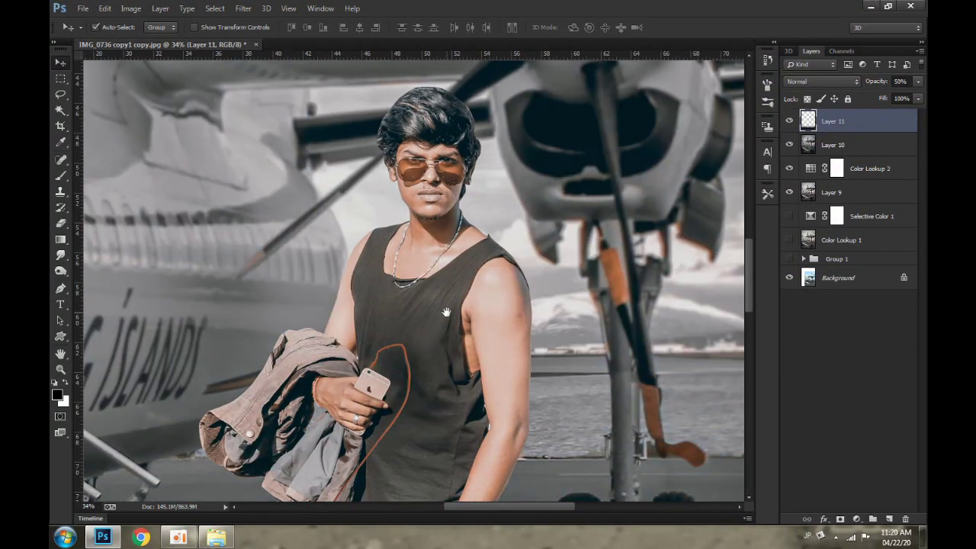
pyautogui.moveTo(447, 286); pyautogui.dragTo(464, 214)
pyautogui.click(464, 226)
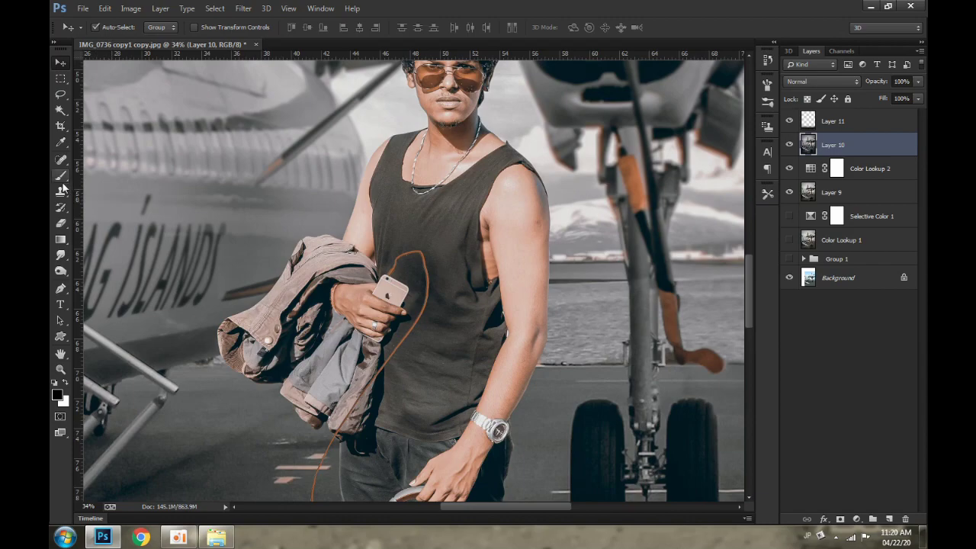
pyautogui.click(60, 271)
pyautogui.rightClick(60, 271)
pyautogui.click(99, 276)
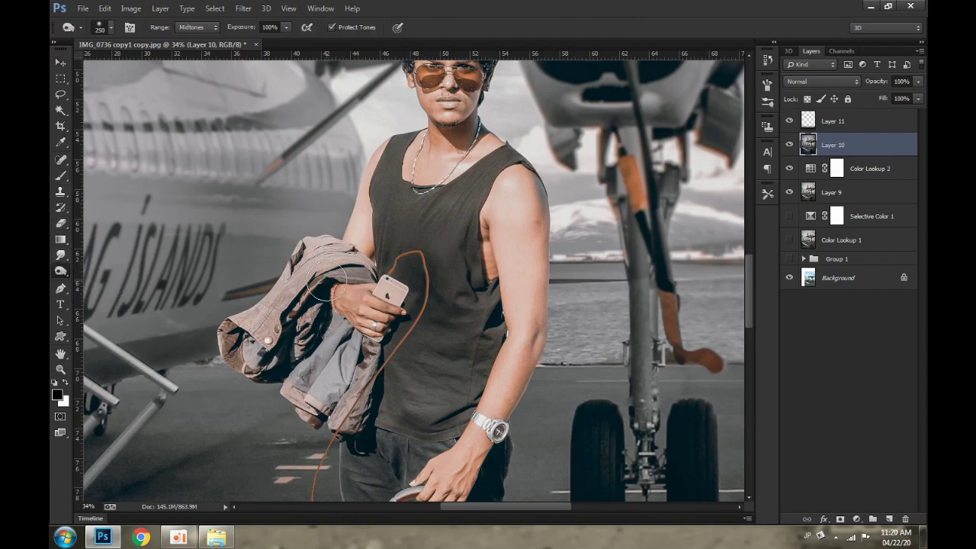
pyautogui.press('[')
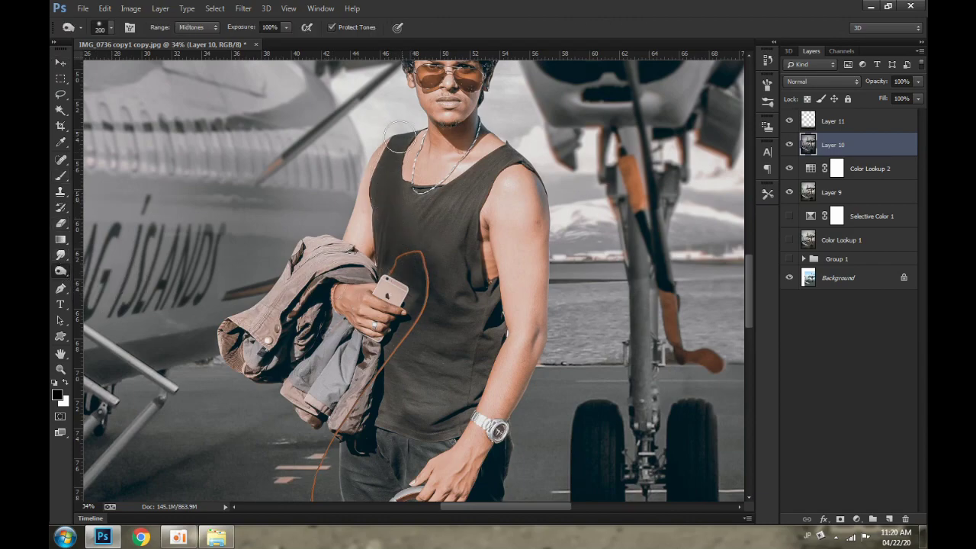
pyautogui.moveTo(399, 138)
pyautogui.mouseDown()
pyautogui.moveTo(451, 191)
pyautogui.moveTo(496, 164)
pyautogui.moveTo(399, 218)
pyautogui.moveTo(456, 235)
pyautogui.moveTo(485, 301)
pyautogui.moveTo(458, 392)
pyautogui.moveTo(409, 427)
pyautogui.moveTo(425, 274)
pyautogui.moveTo(466, 373)
pyautogui.mouseUp()
pyautogui.moveTo(484, 412); pyautogui.dragTo(497, 229)
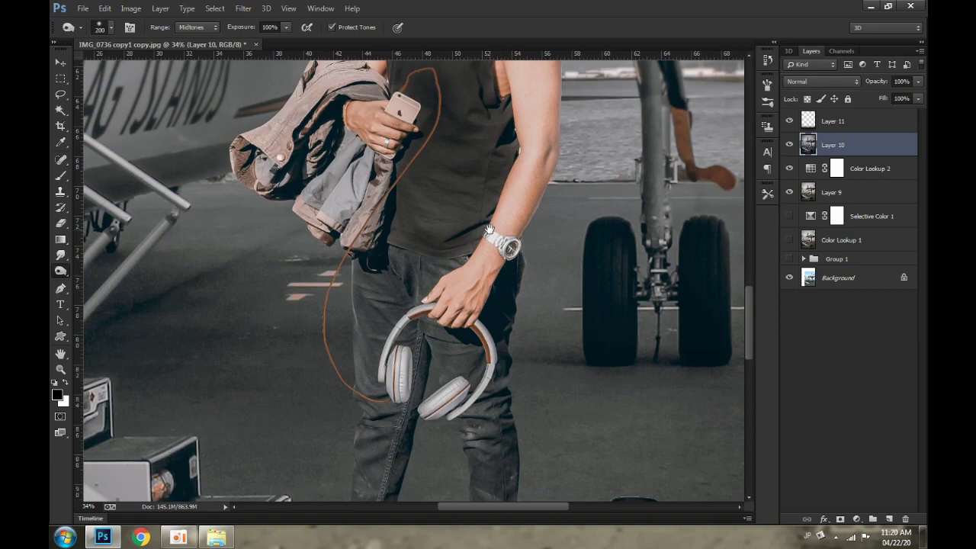
pyautogui.moveTo(396, 362)
pyautogui.mouseDown()
pyautogui.moveTo(401, 389)
pyautogui.moveTo(493, 382)
pyautogui.moveTo(442, 393)
pyautogui.moveTo(493, 466)
pyautogui.moveTo(484, 409)
pyautogui.moveTo(447, 348)
pyautogui.moveTo(366, 370)
pyautogui.moveTo(385, 465)
pyautogui.moveTo(431, 225)
pyautogui.mouseUp()
pyautogui.moveTo(407, 270); pyautogui.dragTo(393, 328)
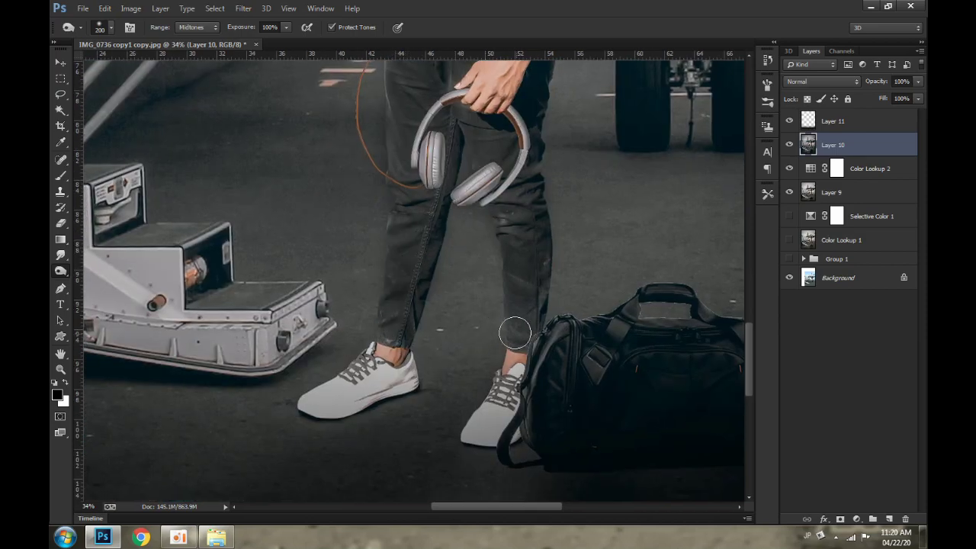
# - Dodge highlights onto the headband and both headphone ear cups
pyautogui.hotkey('ctrl', '0')
pyautogui.scroll(3, 431, 363)
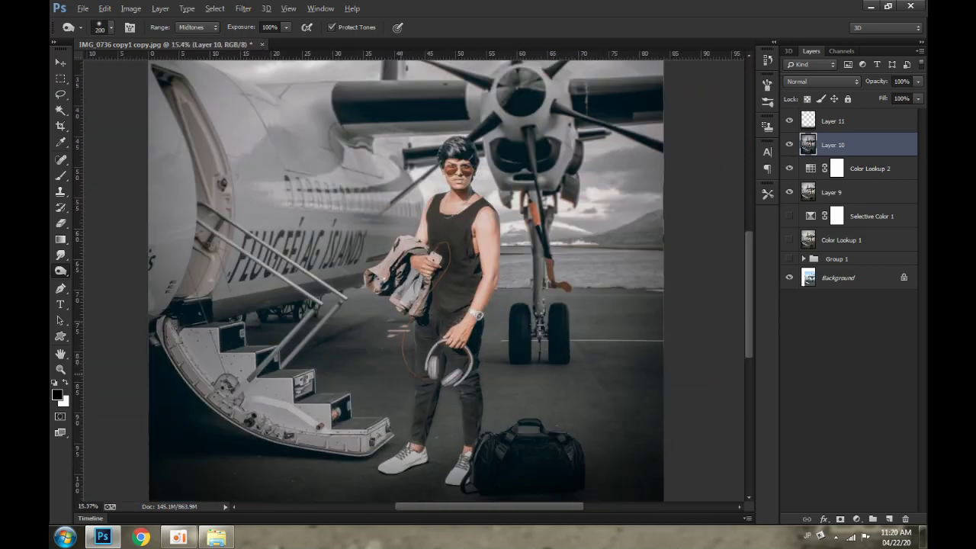
pyautogui.scroll(4, 436, 371)
pyautogui.rightClick(65, 270)
pyautogui.click(83, 273)
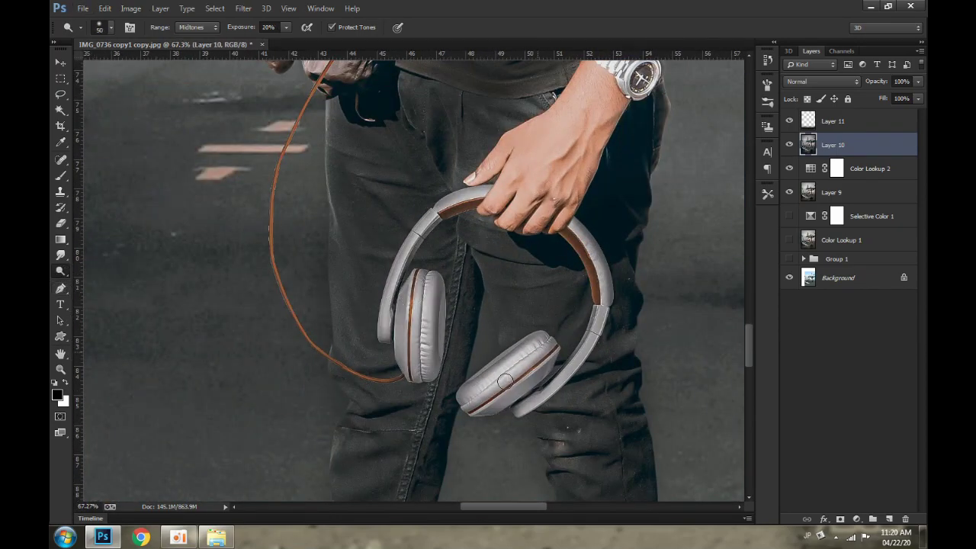
pyautogui.press('[')
pyautogui.press('[')
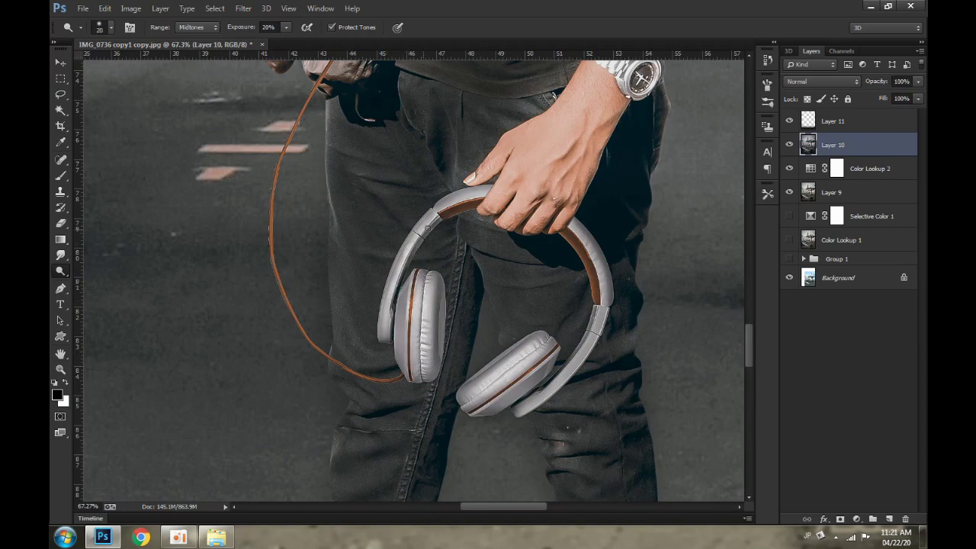
pyautogui.moveTo(460, 197); pyautogui.dragTo(500, 192)
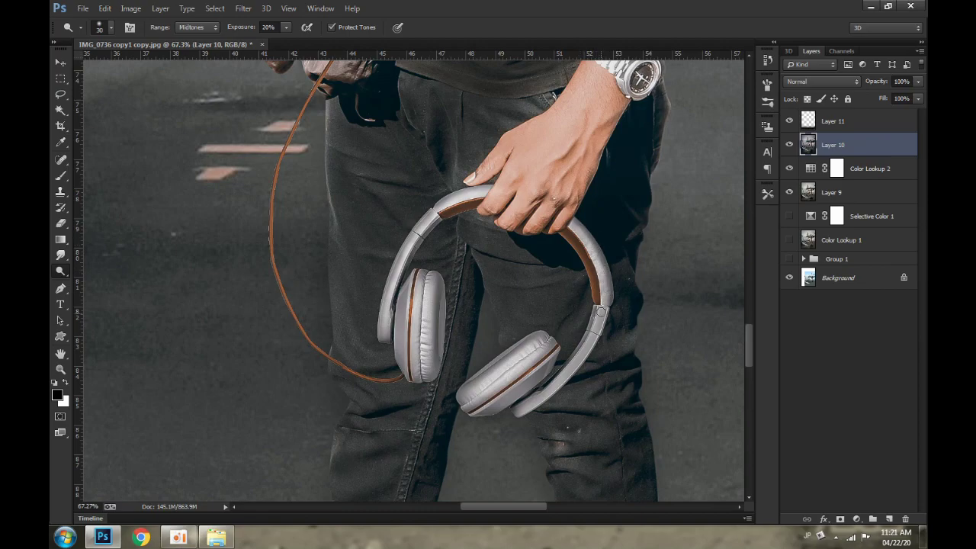
pyautogui.moveTo(469, 397); pyautogui.dragTo(506, 371)
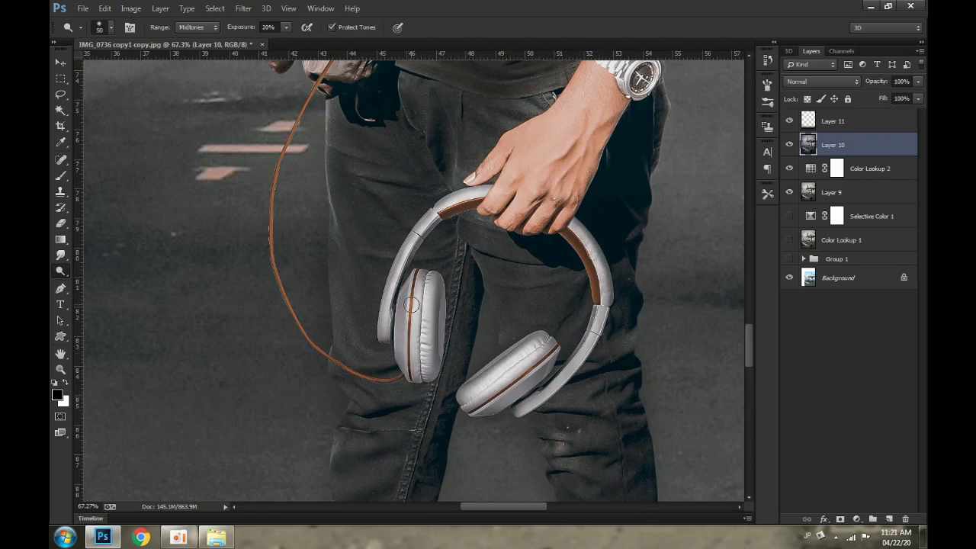
pyautogui.moveTo(411, 305); pyautogui.dragTo(402, 370)
pyautogui.press('[')
pyautogui.scroll(-5, 530, 305)
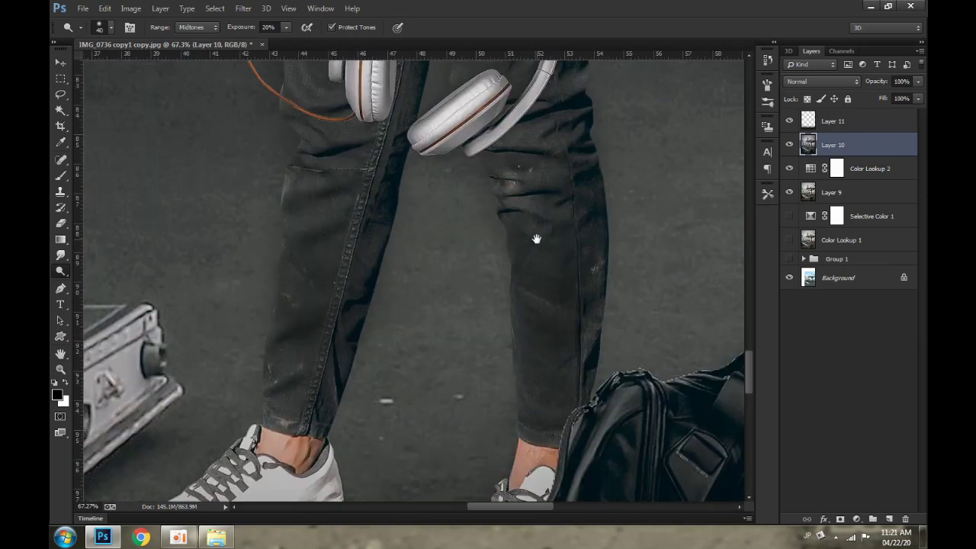
pyautogui.hotkey('ctrl', '0')
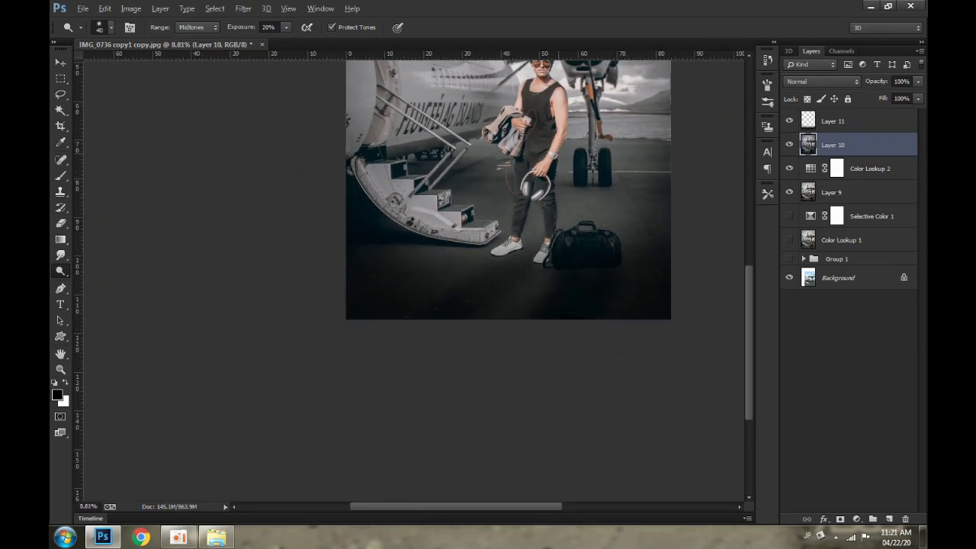
# - Stamp the visible image into a new Layer 12 and bring in the orange glow image
pyautogui.press('v')
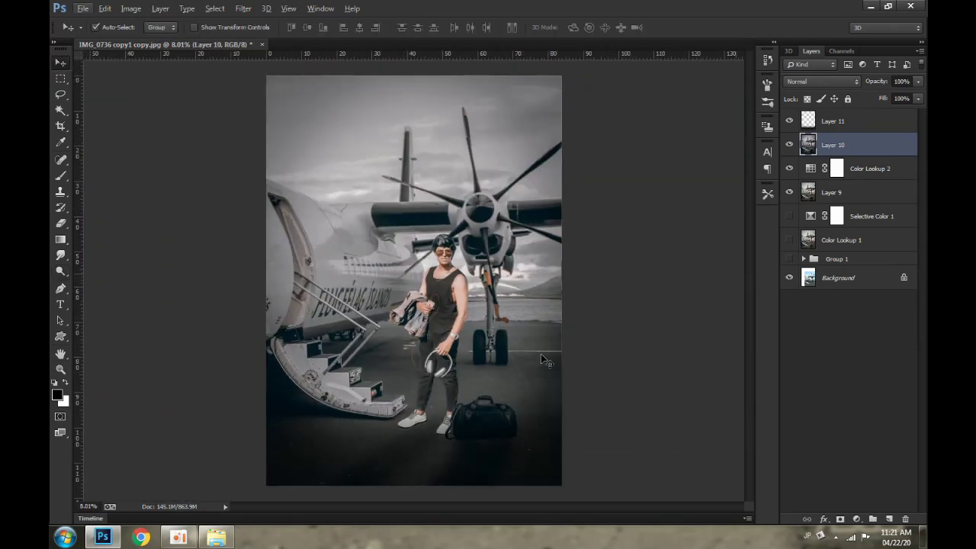
pyautogui.click(866, 129)
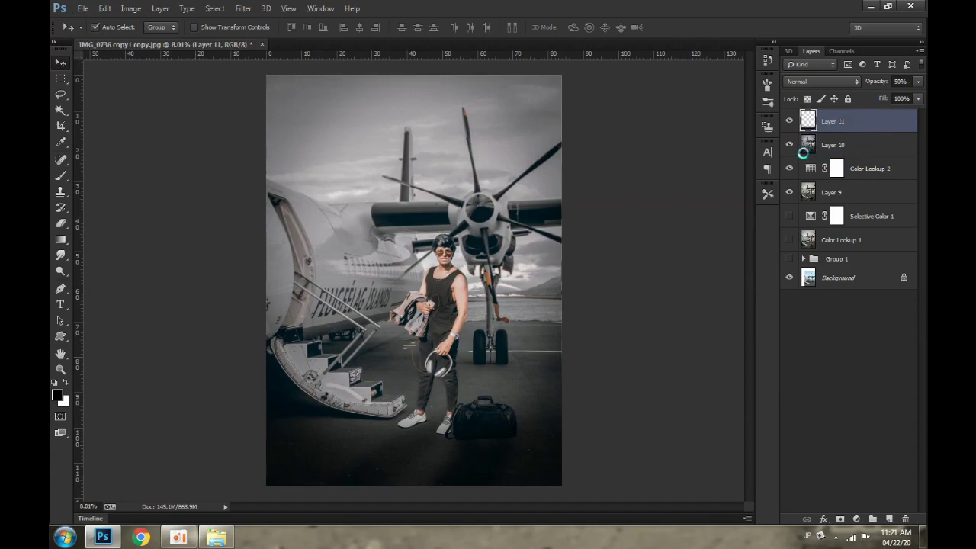
pyautogui.moveTo(790, 145); pyautogui.dragTo(790, 208)
pyautogui.click(789, 121)
pyautogui.click(790, 120)
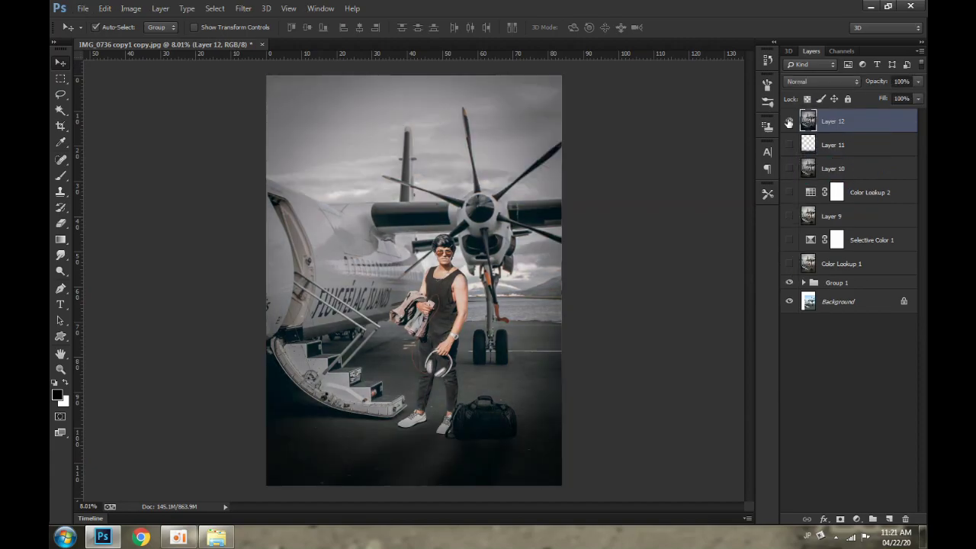
pyautogui.click(216, 537)
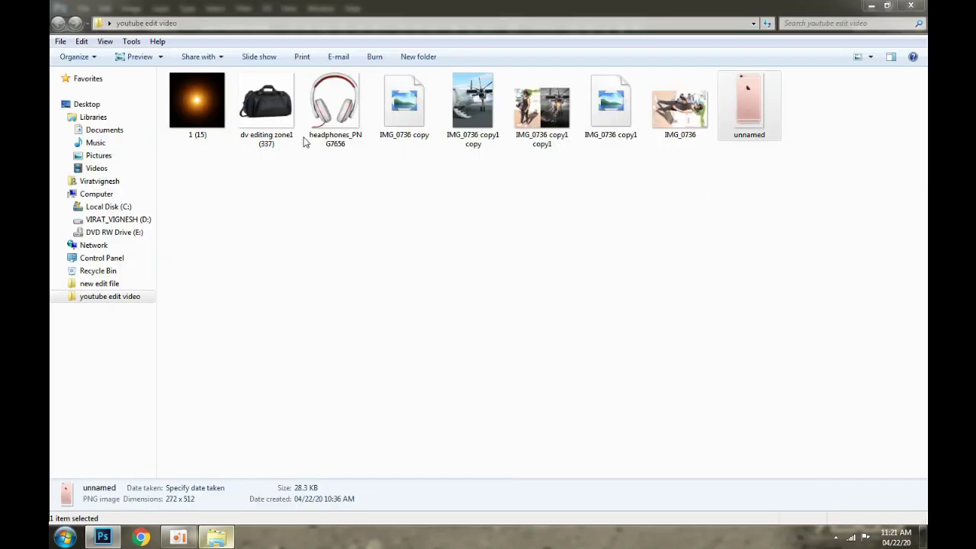
pyautogui.moveTo(221, 228)
pyautogui.mouseDown()
pyautogui.moveTo(103, 538)
pyautogui.moveTo(362, 168)
pyautogui.mouseUp()
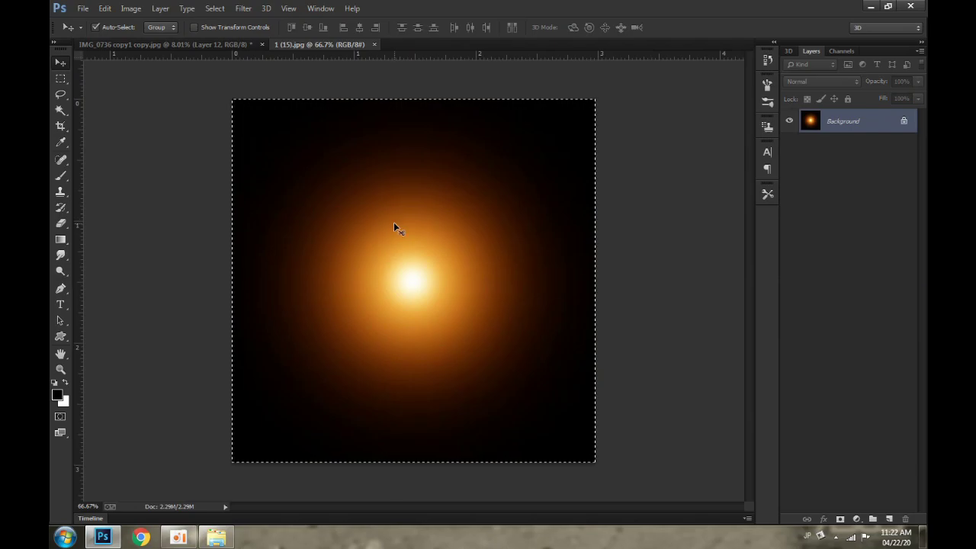
# - Paste the orange glow image as Layer 13 in Screen blend mode
pyautogui.click(164, 44)
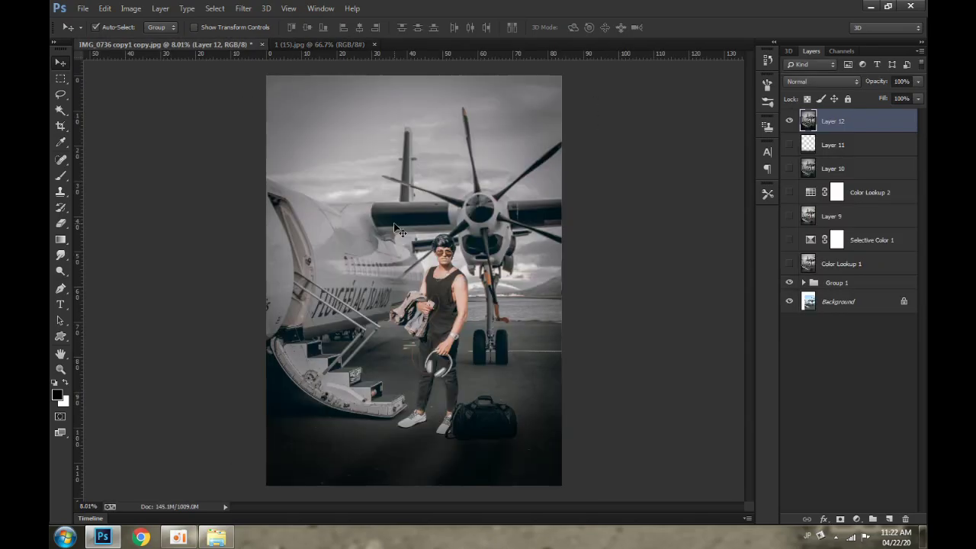
pyautogui.hotkey('ctrl', 'v')
pyautogui.click(822, 81)
pyautogui.click(801, 192)
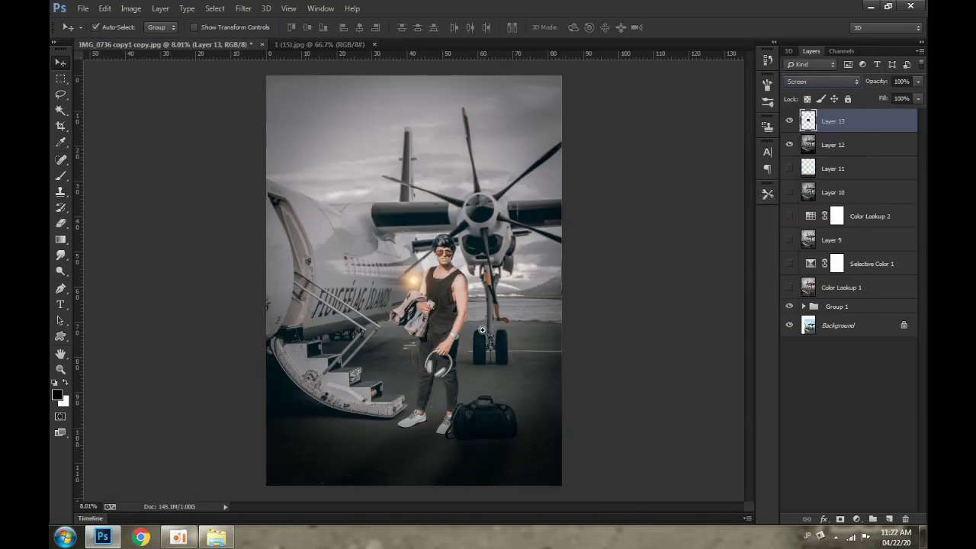
pyautogui.scroll(3, 452, 287)
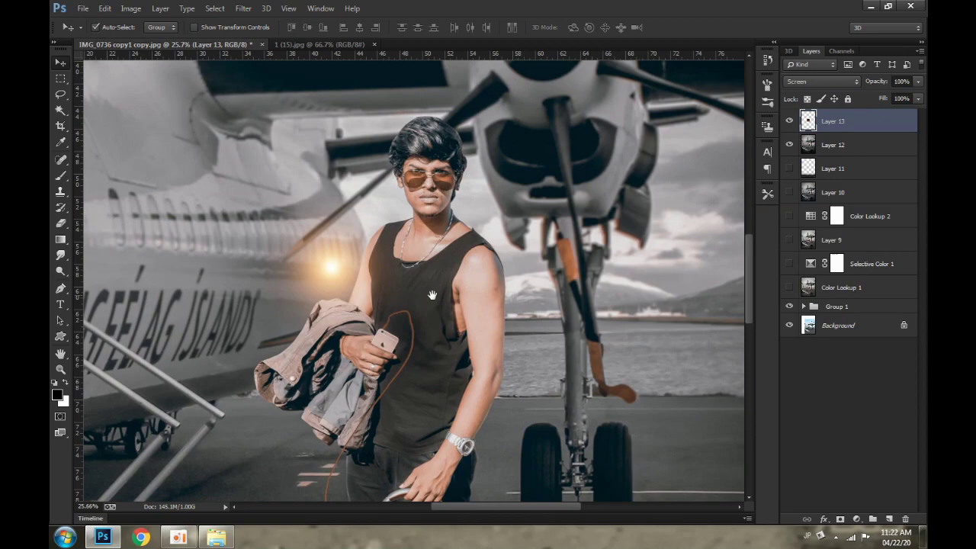
# - Scale the glow to about 127% and place it just right of the man's head
pyautogui.moveTo(384, 283)
pyautogui.mouseDown()
pyautogui.moveTo(564, 257)
pyautogui.moveTo(533, 263)
pyautogui.moveTo(535, 243)
pyautogui.mouseUp()
pyautogui.scroll(-1, 550, 240)
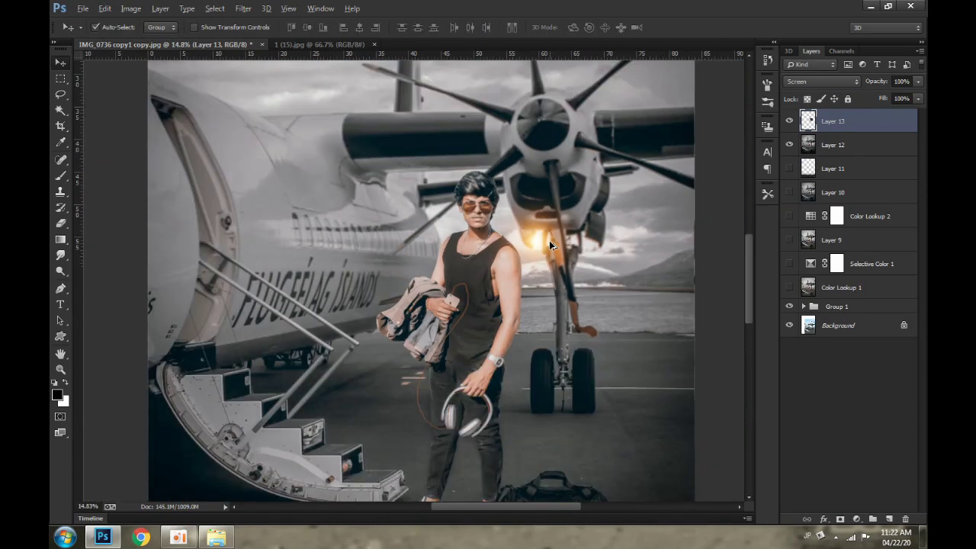
pyautogui.scroll(-2, 549, 241)
pyautogui.scroll(3, 480, 302)
pyautogui.hotkey('ctrl', 't')
pyautogui.moveTo(370, 313); pyautogui.dragTo(340, 336)
pyautogui.press('Return')
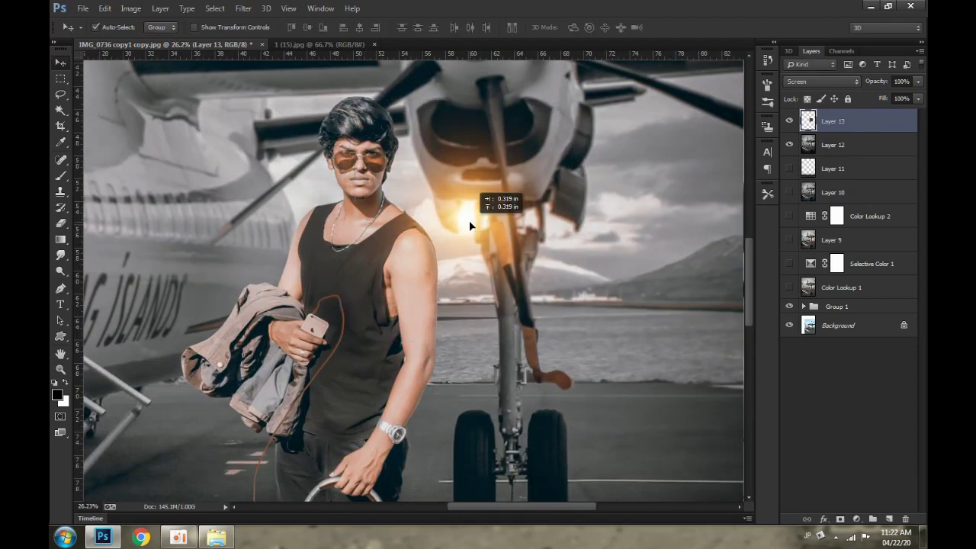
pyautogui.moveTo(469, 221); pyautogui.dragTo(473, 221)
pyautogui.click(857, 519)
# - Add a Warming Filter (85) Photo Filter at 9% density, then select Layer 13
pyautogui.click(843, 410)
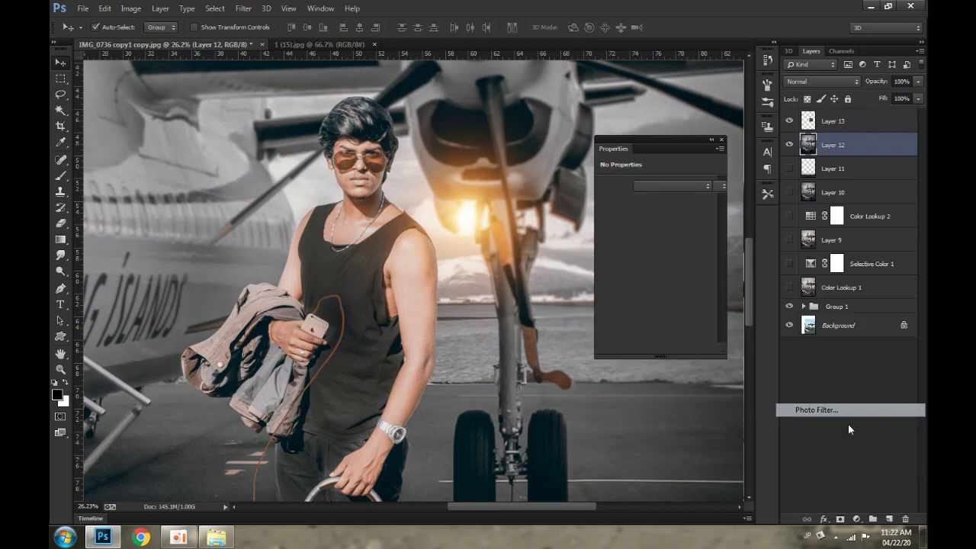
pyautogui.moveTo(614, 239); pyautogui.dragTo(611, 240)
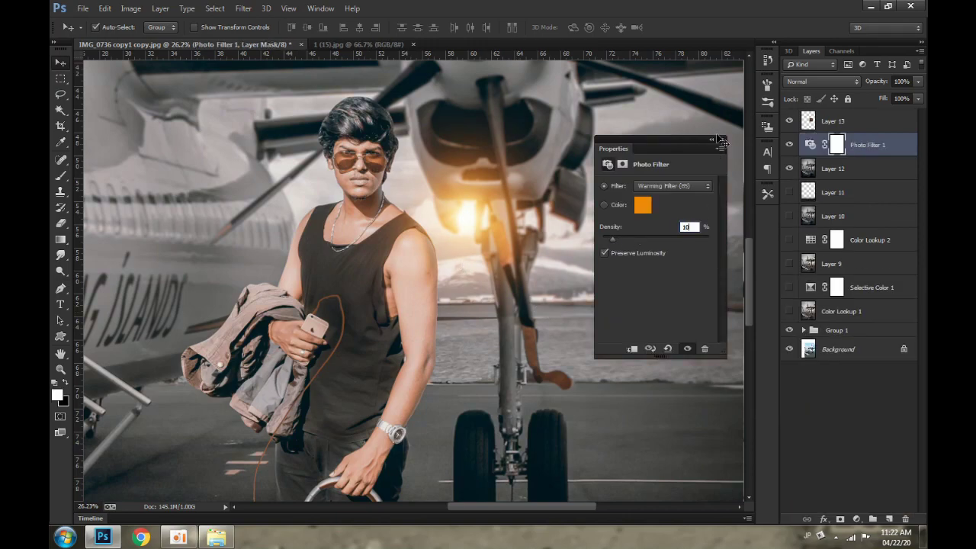
pyautogui.click(717, 140)
pyautogui.click(881, 122)
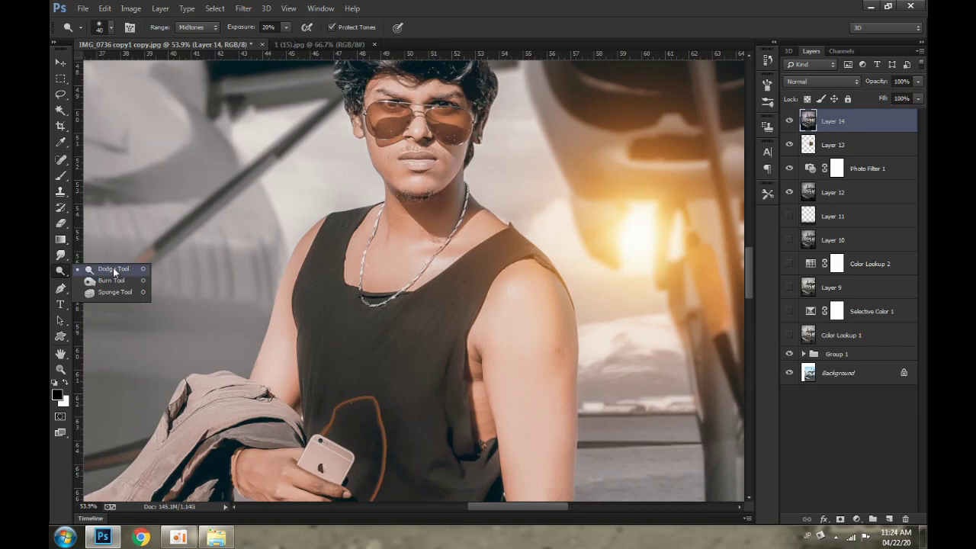
# - Burn the sky and plane area on Layer 14 at Midtones, 20% exposure, brush size 1900
pyautogui.click(113, 269)
pyautogui.scroll(-3, 381, 246)
pyautogui.scroll(-2, 379, 247)
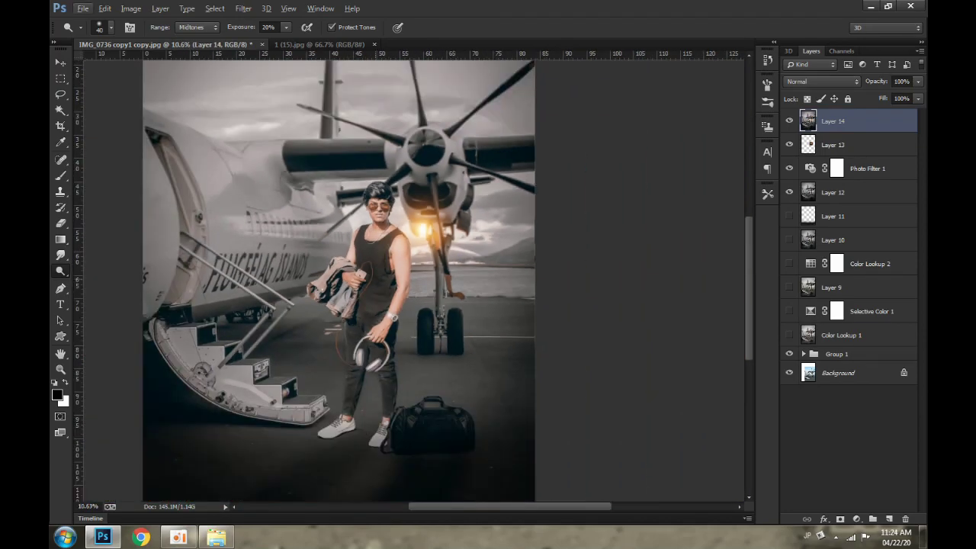
pyautogui.scroll(-1, 640, 275)
pyautogui.rightClick(60, 270)
pyautogui.click(103, 284)
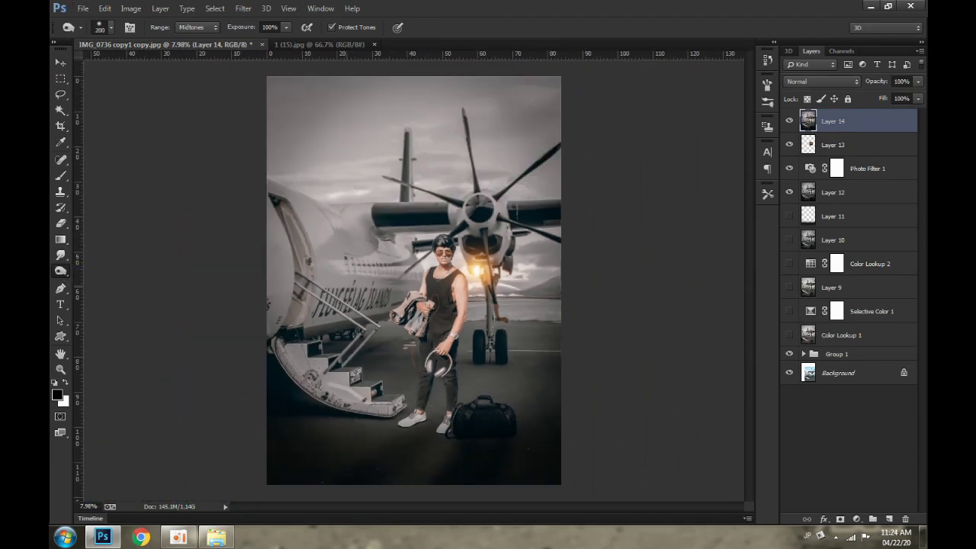
pyautogui.click(269, 27)
pyautogui.write('20')
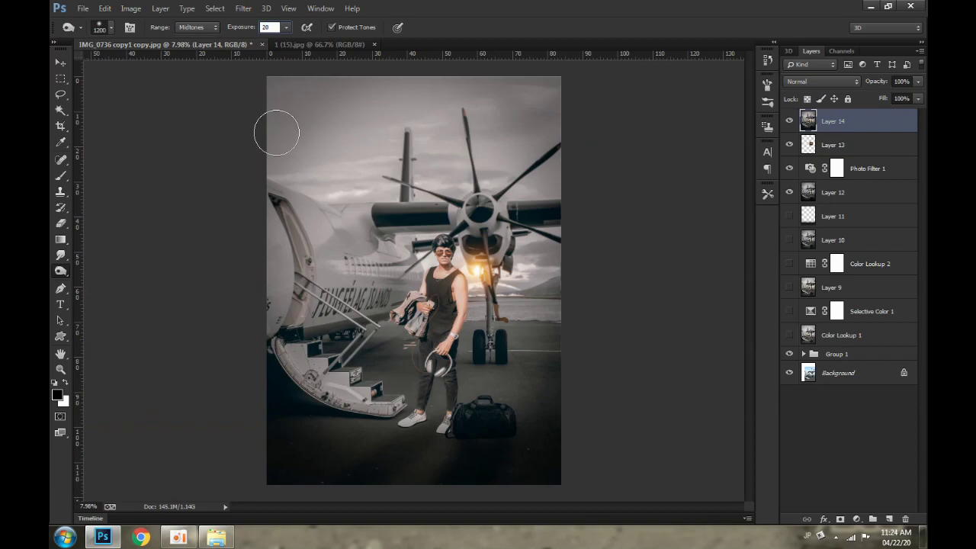
pyautogui.press('Return')
pyautogui.press(']')
pyautogui.press(']')
pyautogui.press(']')
pyautogui.moveTo(402, 112); pyautogui.dragTo(315, 185)
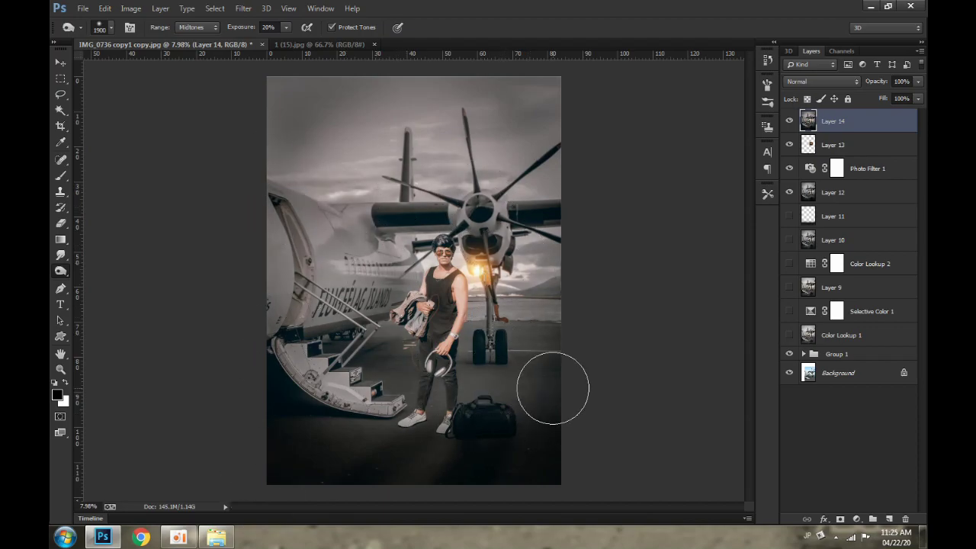
# - Burn shading along the inner edges of the man's arms
pyautogui.scroll(2, 492, 324)
pyautogui.scroll(3, 492, 324)
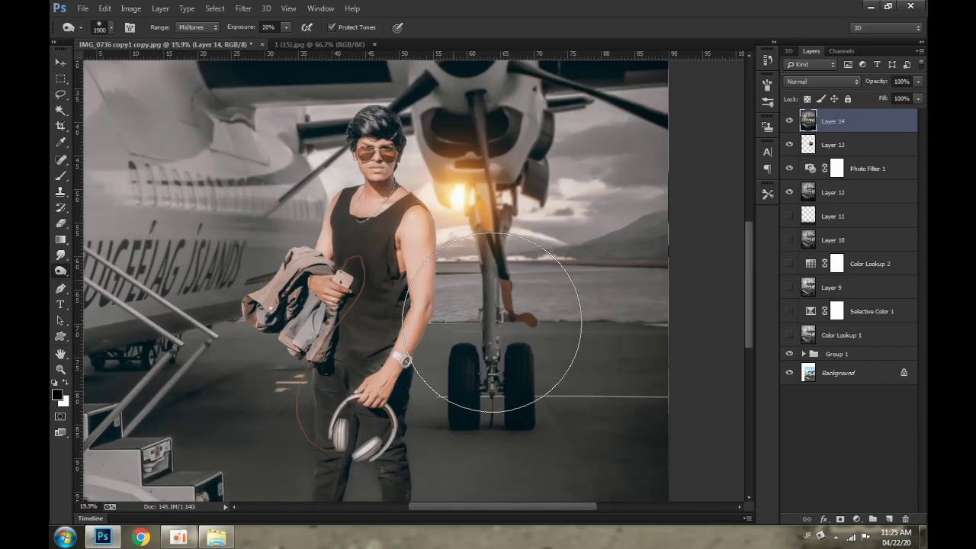
pyautogui.scroll(2, 504, 320)
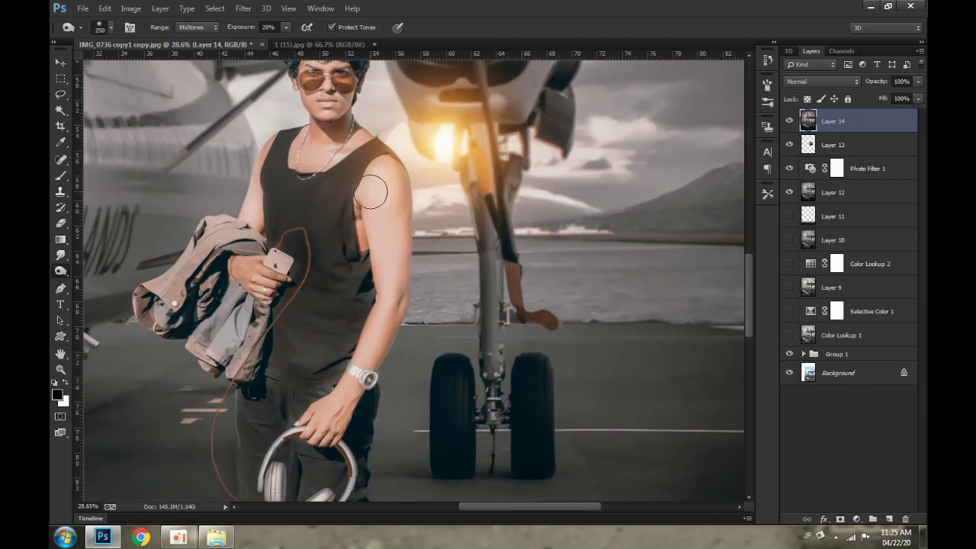
pyautogui.moveTo(370, 192); pyautogui.dragTo(364, 304)
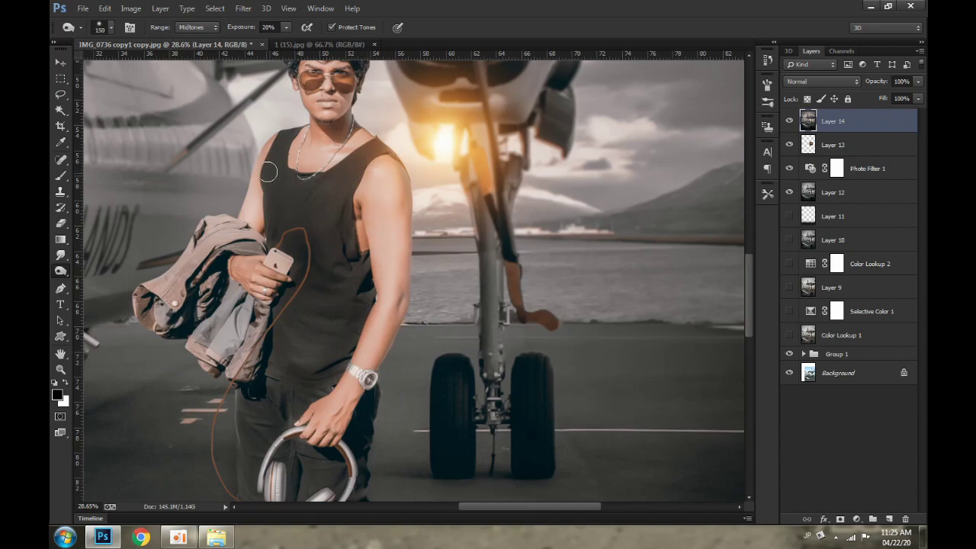
pyautogui.moveTo(269, 171); pyautogui.dragTo(260, 214)
pyautogui.scroll(3, 341, 134)
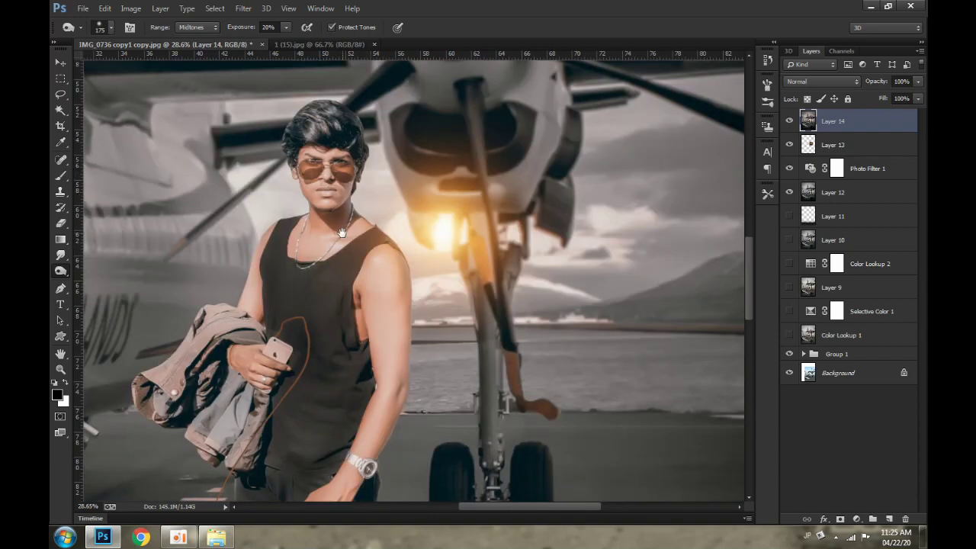
pyautogui.press(']')
# - Dodge highlights across the man's upper body, legs and bag
pyautogui.rightClick(60, 270)
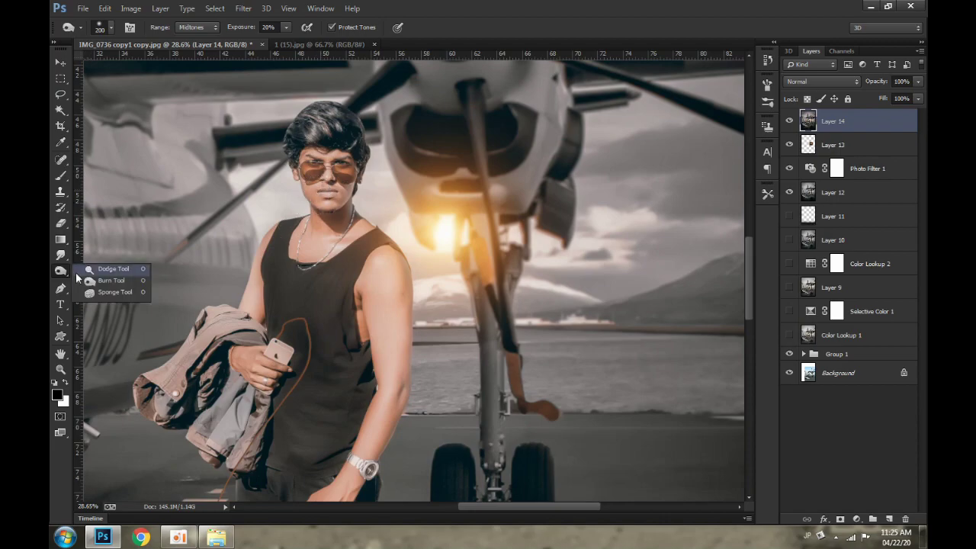
pyautogui.click(98, 283)
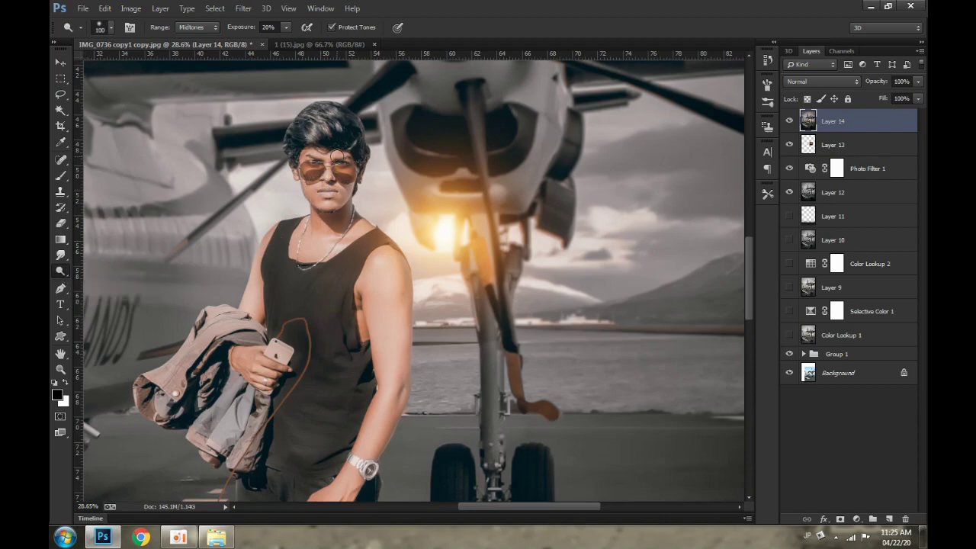
pyautogui.press(']')
pyautogui.press(']')
pyautogui.press(']')
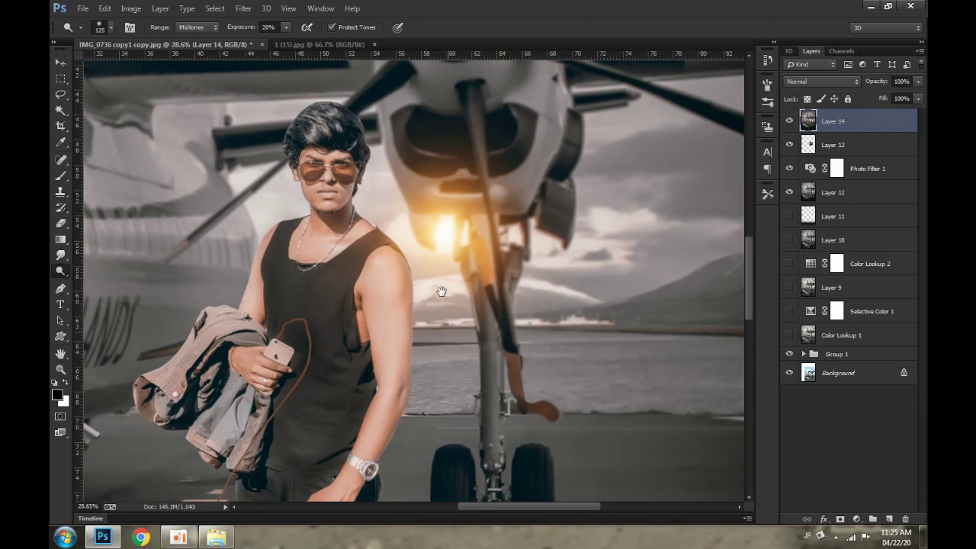
pyautogui.scroll(-3, 441, 283)
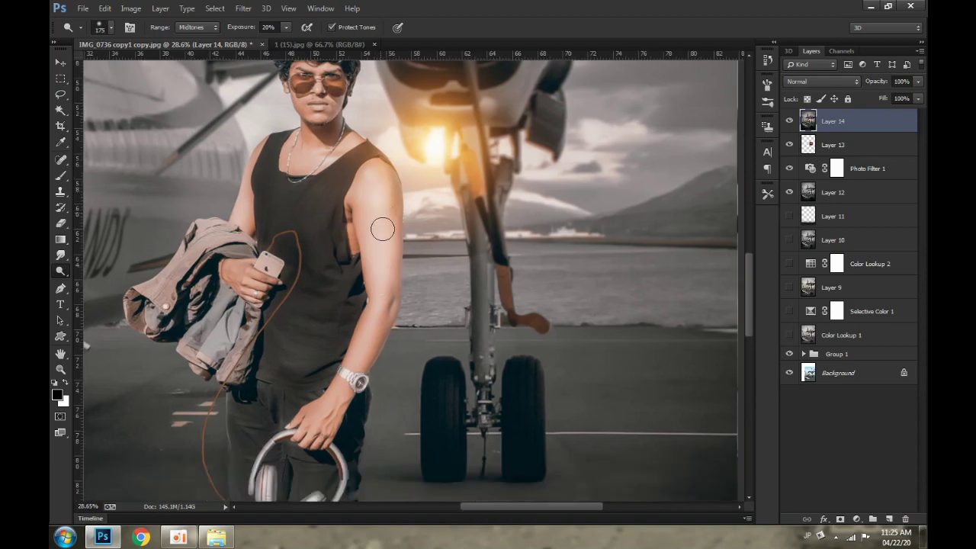
pyautogui.press('[')
pyautogui.moveTo(395, 323)
pyautogui.mouseDown()
pyautogui.moveTo(419, 212)
pyautogui.moveTo(373, 267)
pyautogui.mouseUp()
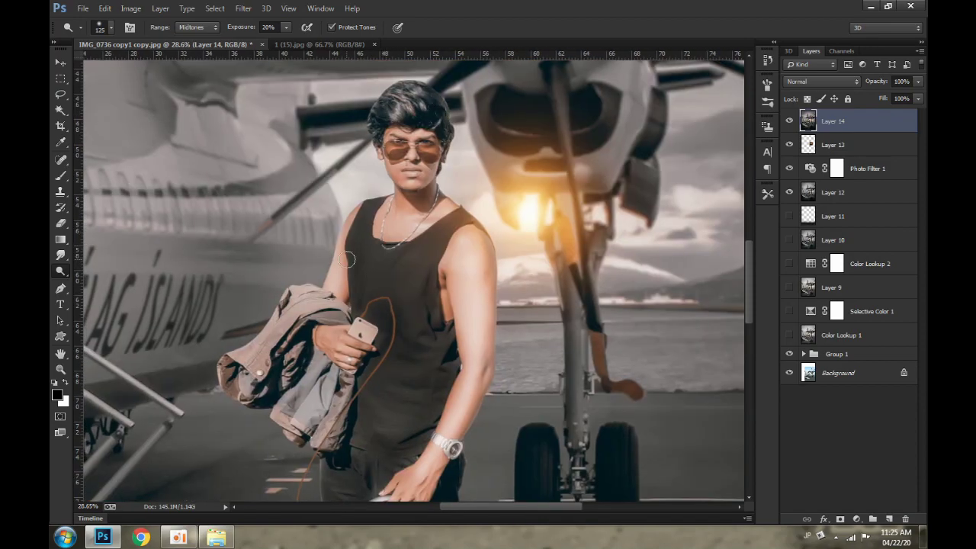
pyautogui.moveTo(423, 534); pyautogui.dragTo(433, 338)
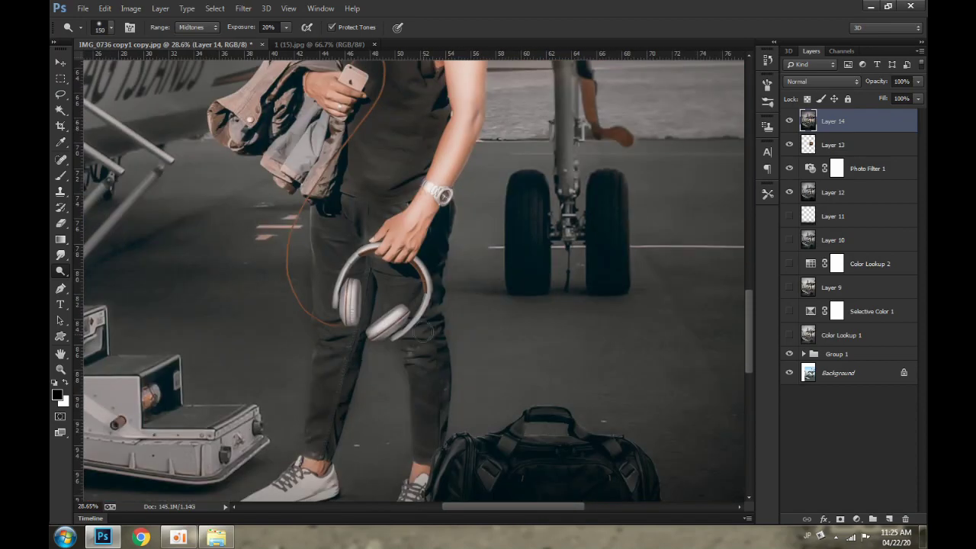
# - Burn the tarmac and outer edges with a 900 brush at full view
pyautogui.rightClick(63, 269)
pyautogui.click(107, 282)
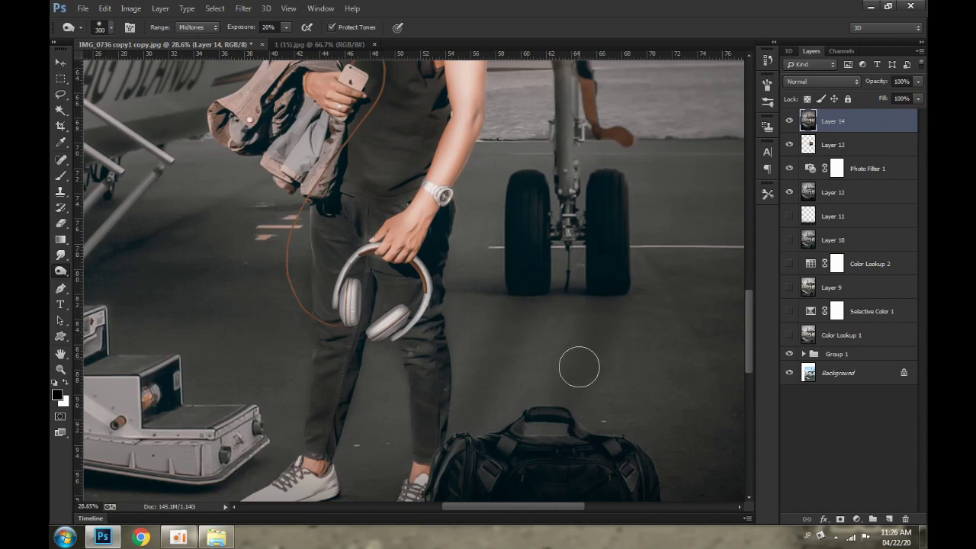
pyautogui.hotkey('ctrl', '-')
pyautogui.hotkey('ctrl', '-')
pyautogui.hotkey('ctrl', '-')
pyautogui.press(']')
pyautogui.press(']')
pyautogui.press(']')
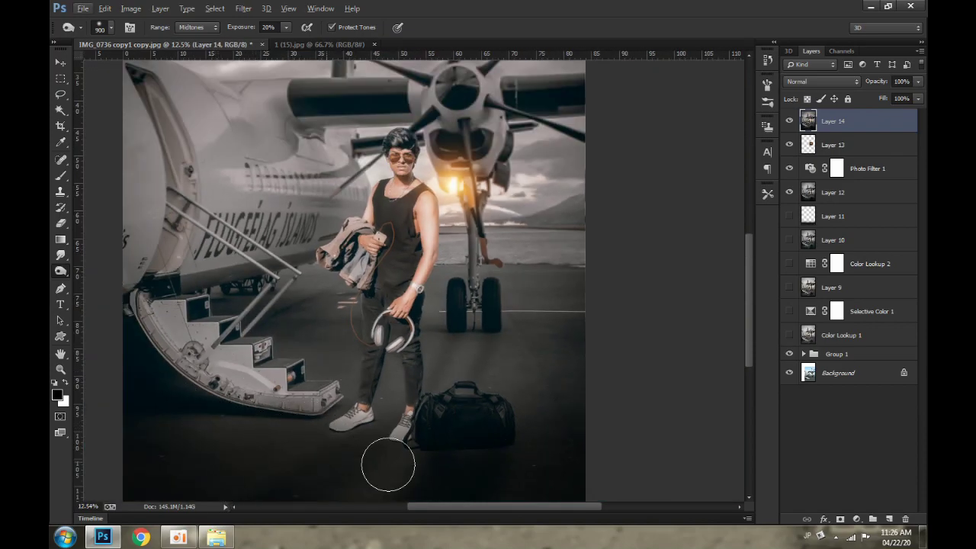
pyautogui.scroll(-3, 350, 213)
# - Stamp all visible content into a new Layer 15; set Camera Raw Yellows +23, Oranges +6 saturation
pyautogui.press('v')
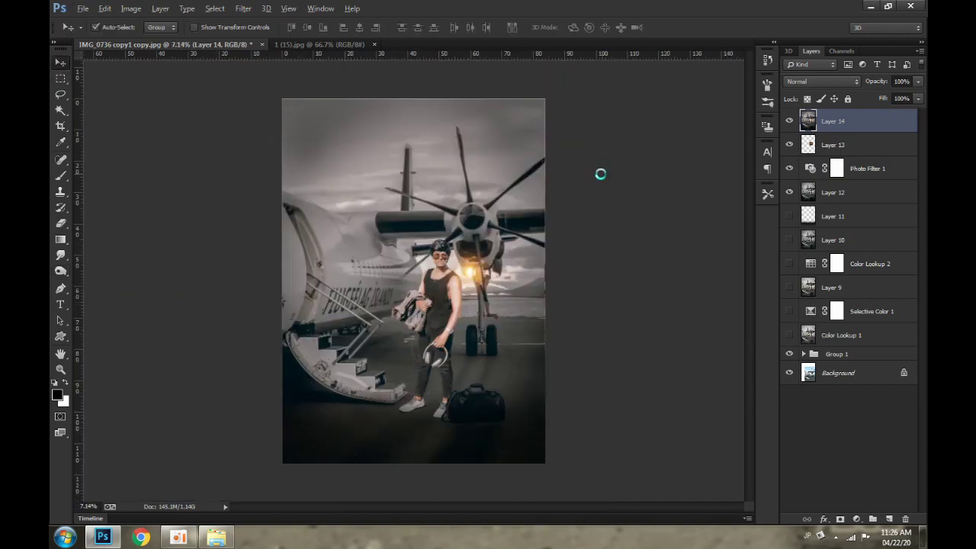
pyautogui.hotkey('ctrl', 'shift', 'alt', 'e')
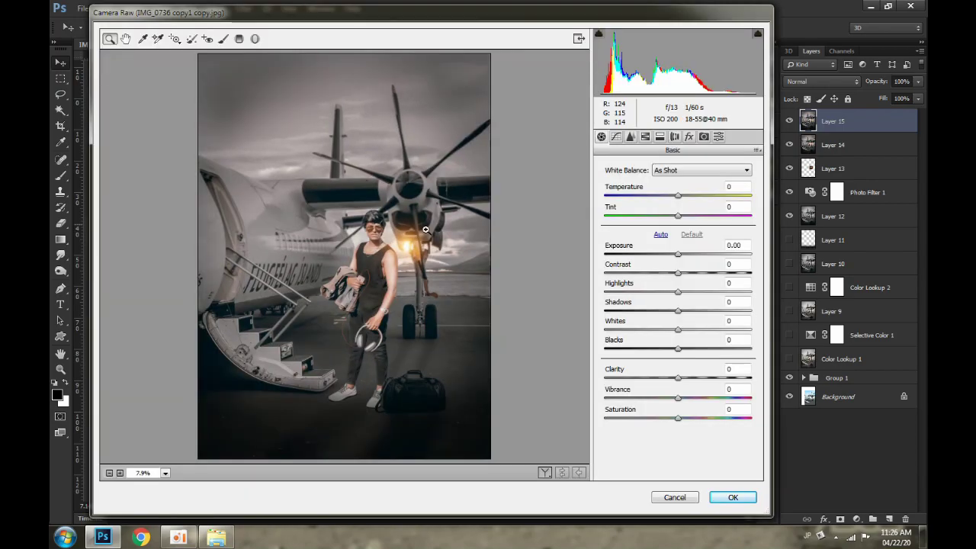
pyautogui.click(660, 136)
pyautogui.click(635, 184)
pyautogui.moveTo(678, 263); pyautogui.dragTo(675, 264)
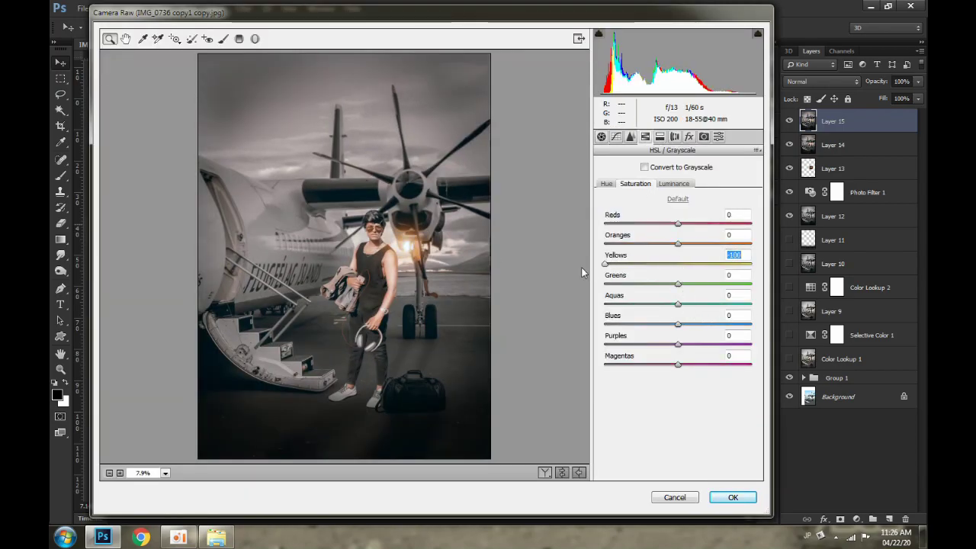
pyautogui.hotkey('shift', 'Tab')
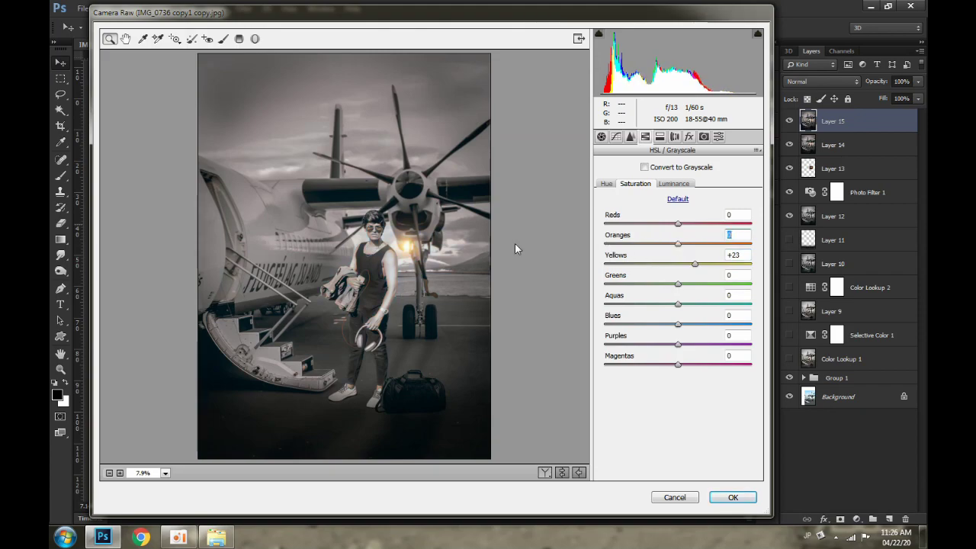
# - Desaturate Greens through Magentas to -100, set Clarity to 5, and apply Camera Raw
pyautogui.moveTo(678, 325); pyautogui.dragTo(605, 324)
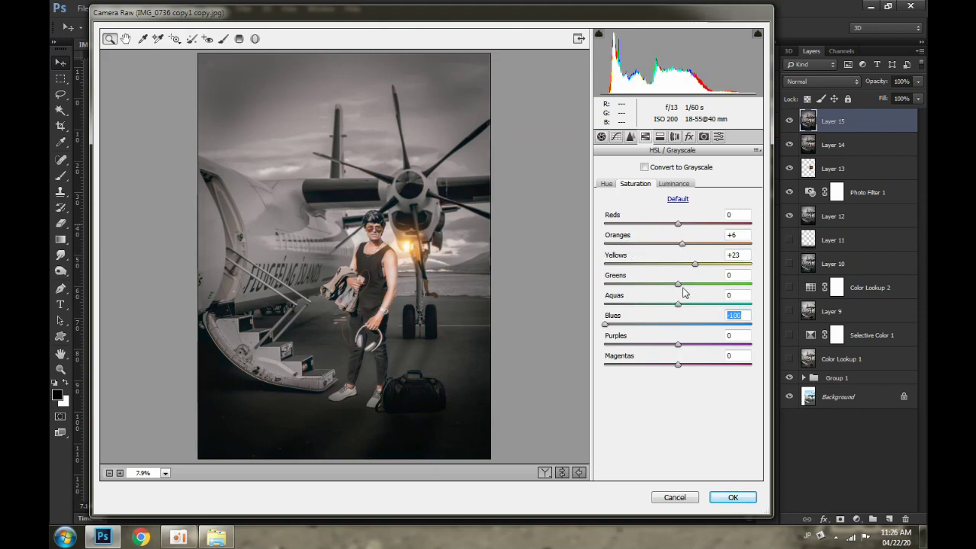
pyautogui.moveTo(678, 303); pyautogui.dragTo(605, 303)
pyautogui.moveTo(678, 283); pyautogui.dragTo(547, 306)
pyautogui.moveTo(678, 344); pyautogui.dragTo(605, 348)
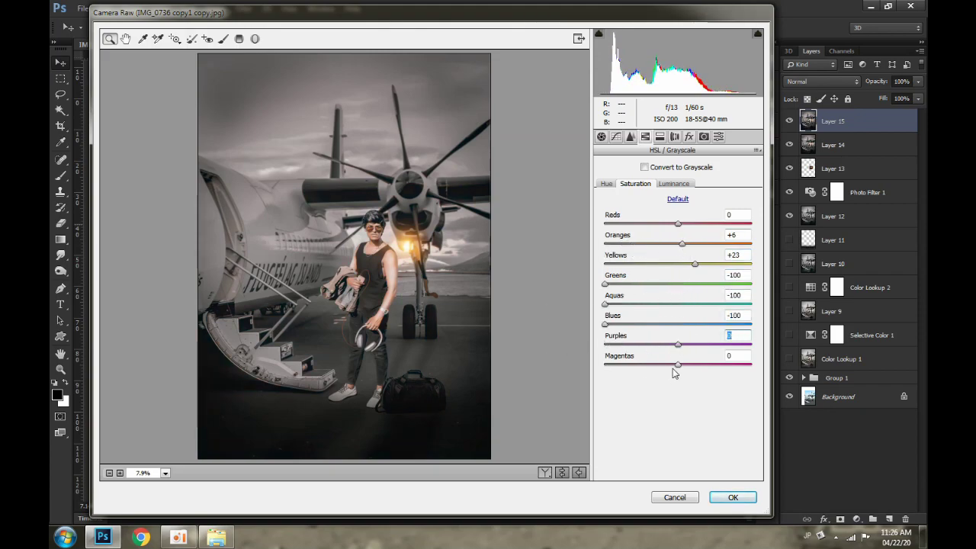
pyautogui.moveTo(678, 364)
pyautogui.mouseDown()
pyautogui.moveTo(574, 362)
pyautogui.moveTo(678, 344)
pyautogui.moveTo(590, 358)
pyautogui.mouseUp()
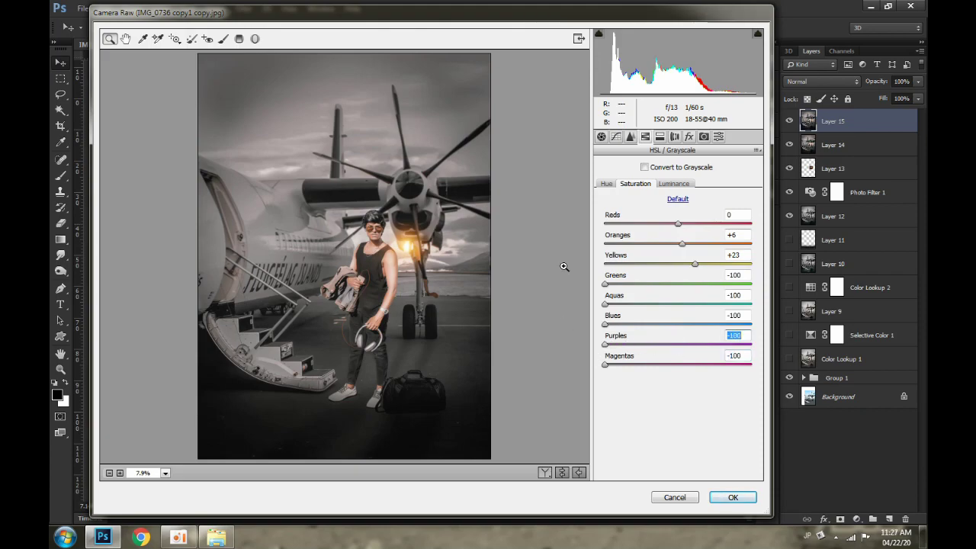
pyautogui.click(645, 167)
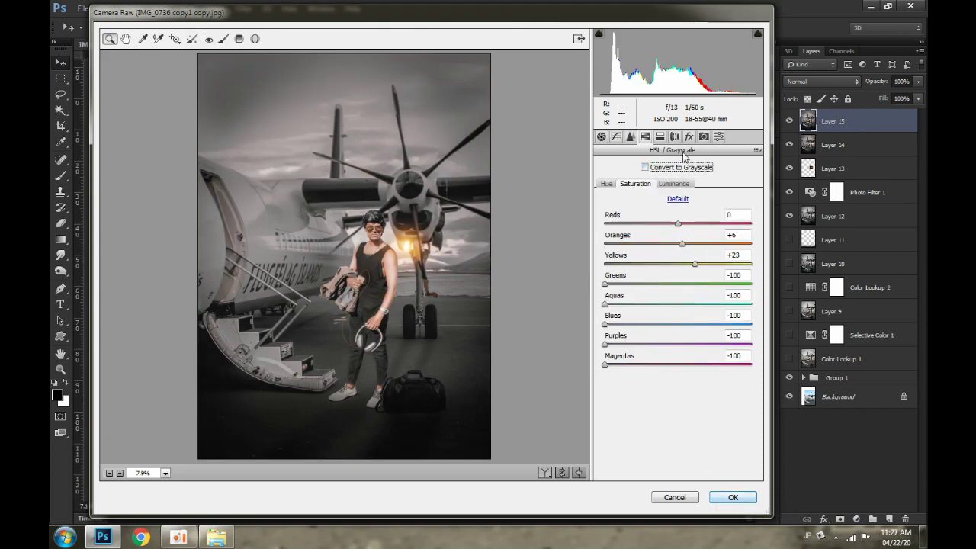
pyautogui.hotkey('ctrl', 'alt', '1')
pyautogui.write('5')
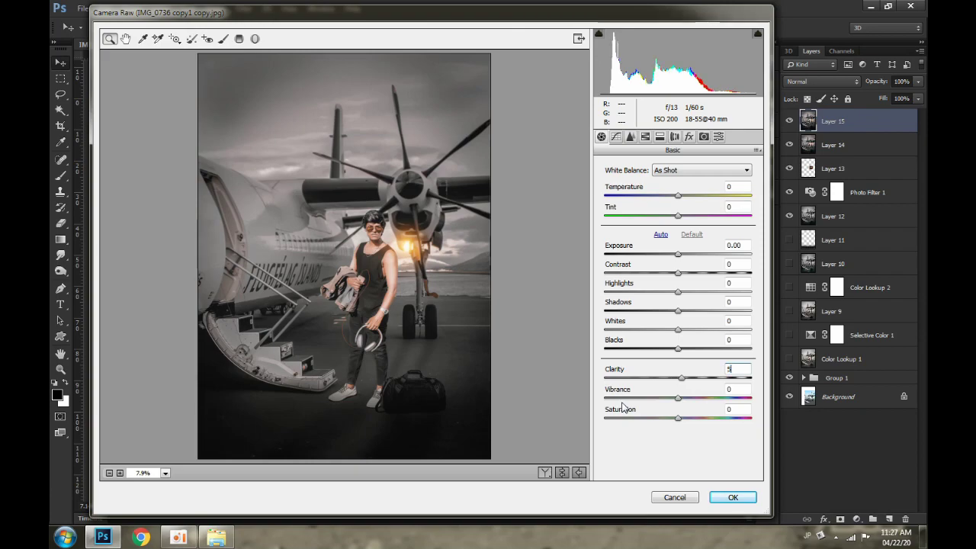
pyautogui.click(725, 492)
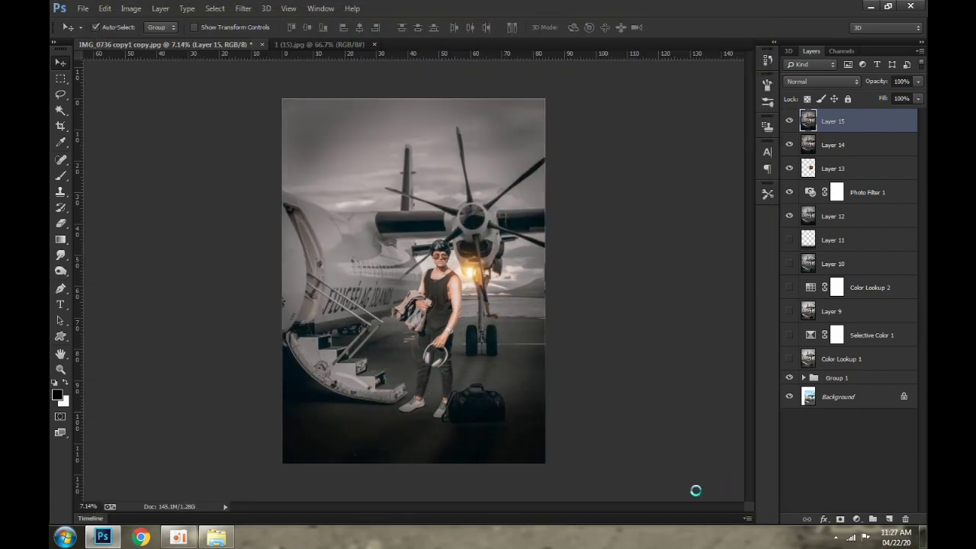